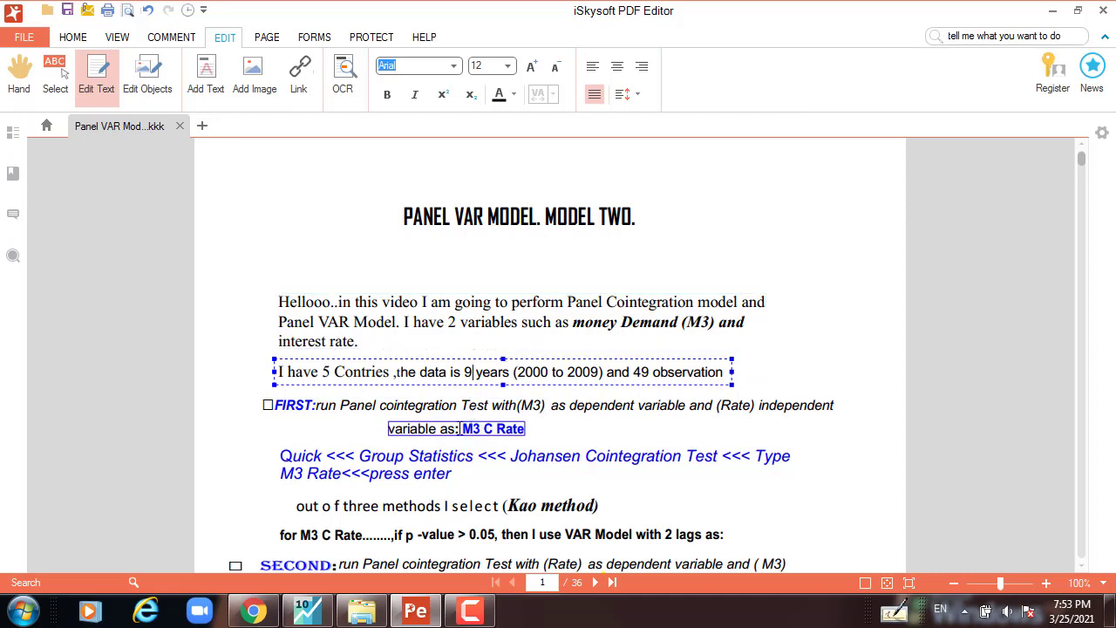
# - Select the M3 C Rate specification and review the cointegration and two-lag VAR instructions on page 1
pyautogui.moveTo(462, 429); pyautogui.dragTo(527, 428)
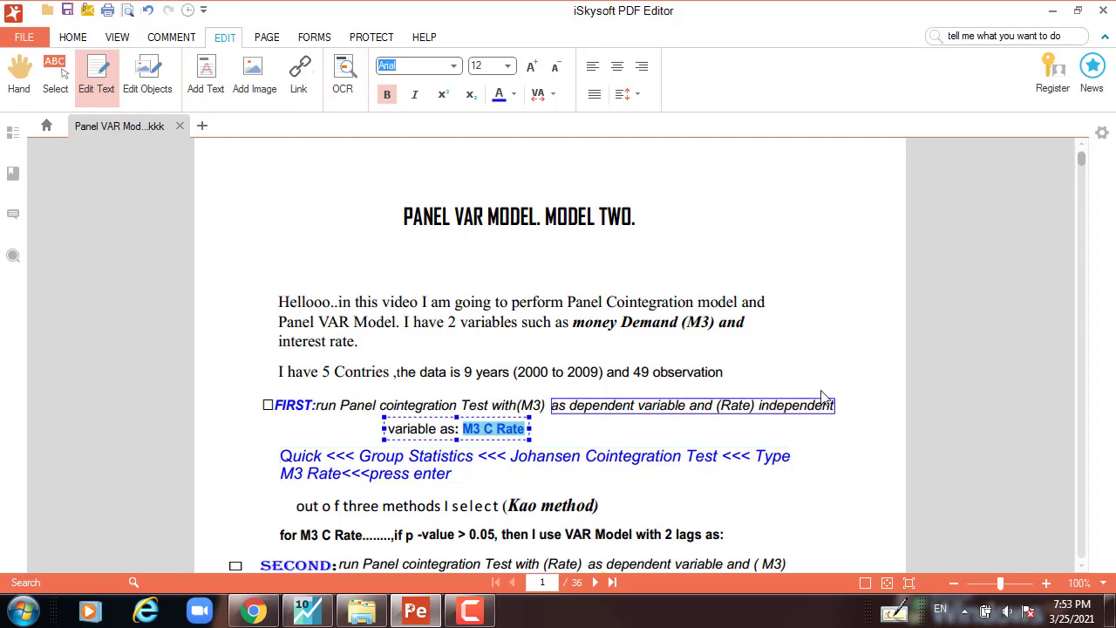
pyautogui.scroll(-8, 850, 377)
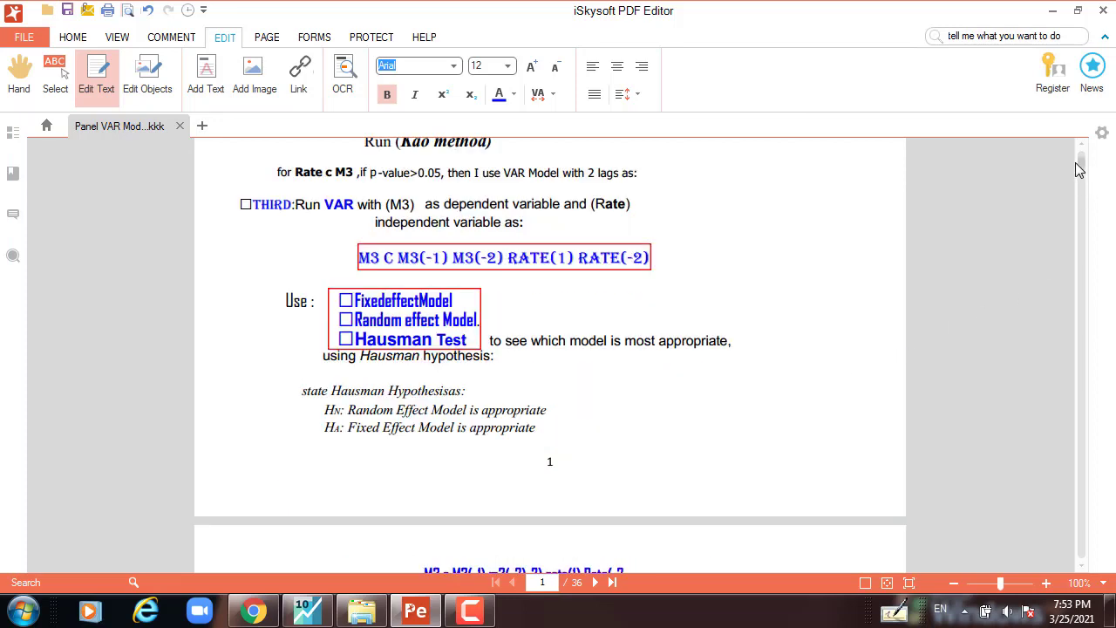
pyautogui.scroll(2, 1081, 170)
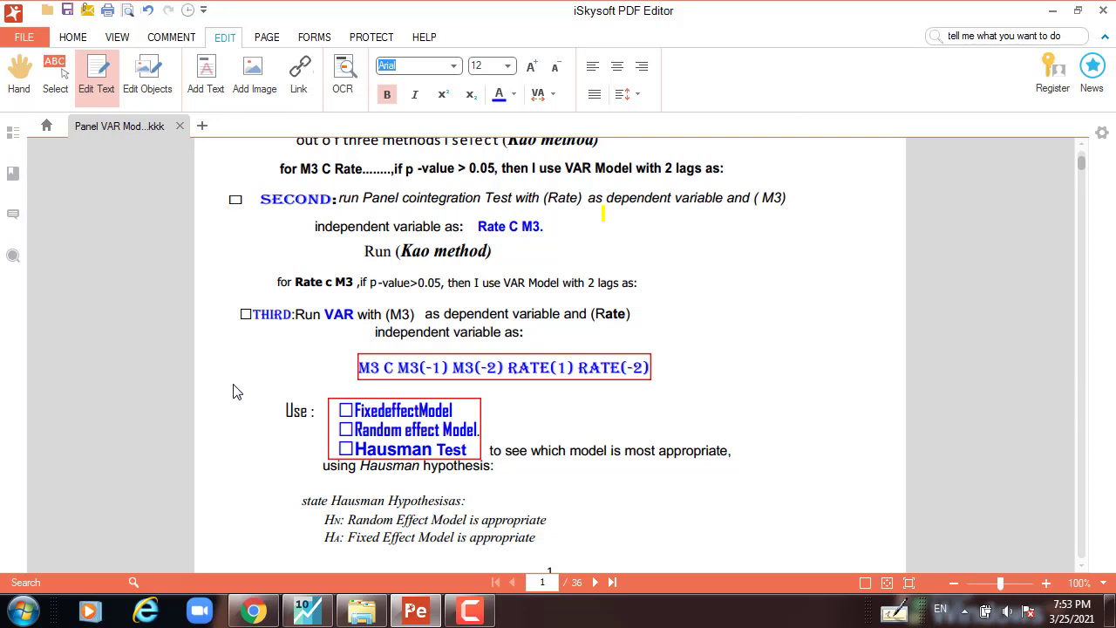
pyautogui.click(334, 168)
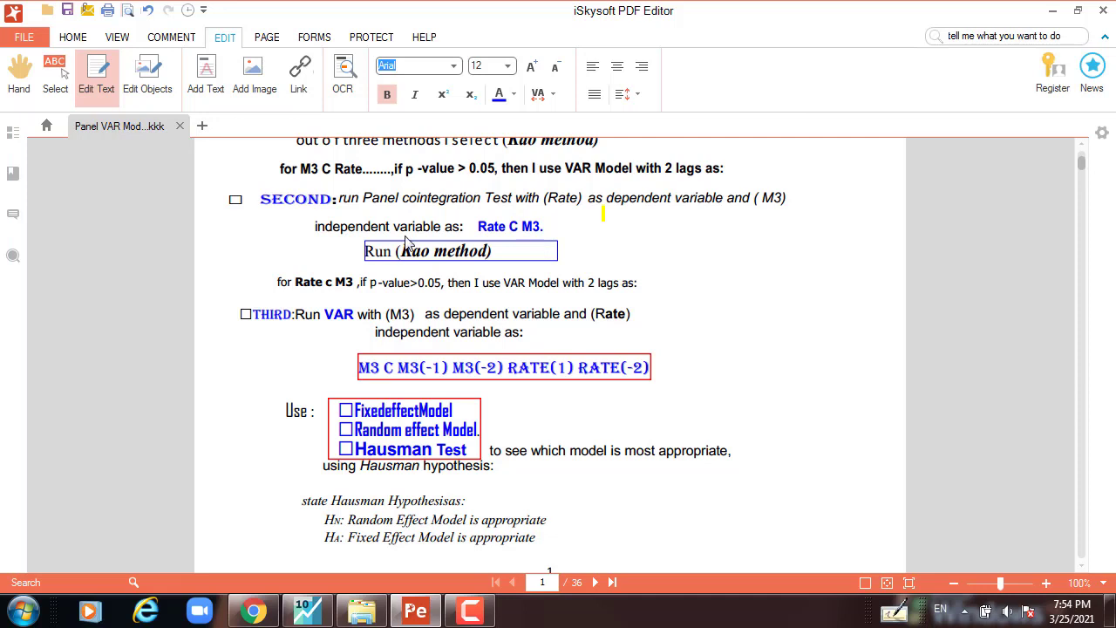
pyautogui.click(405, 367)
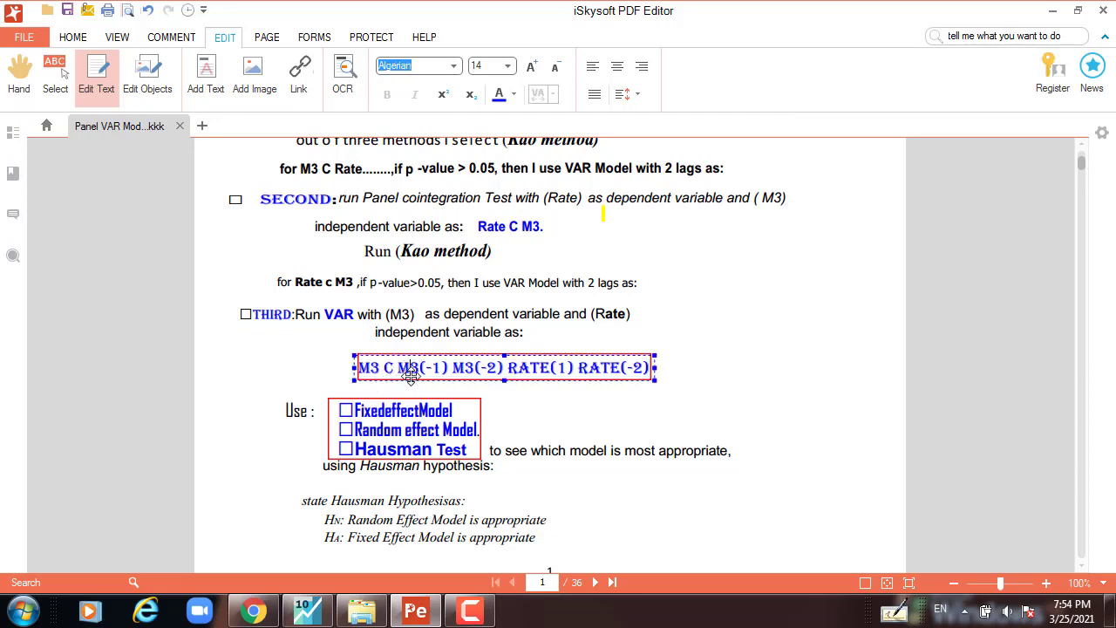
pyautogui.click(410, 372)
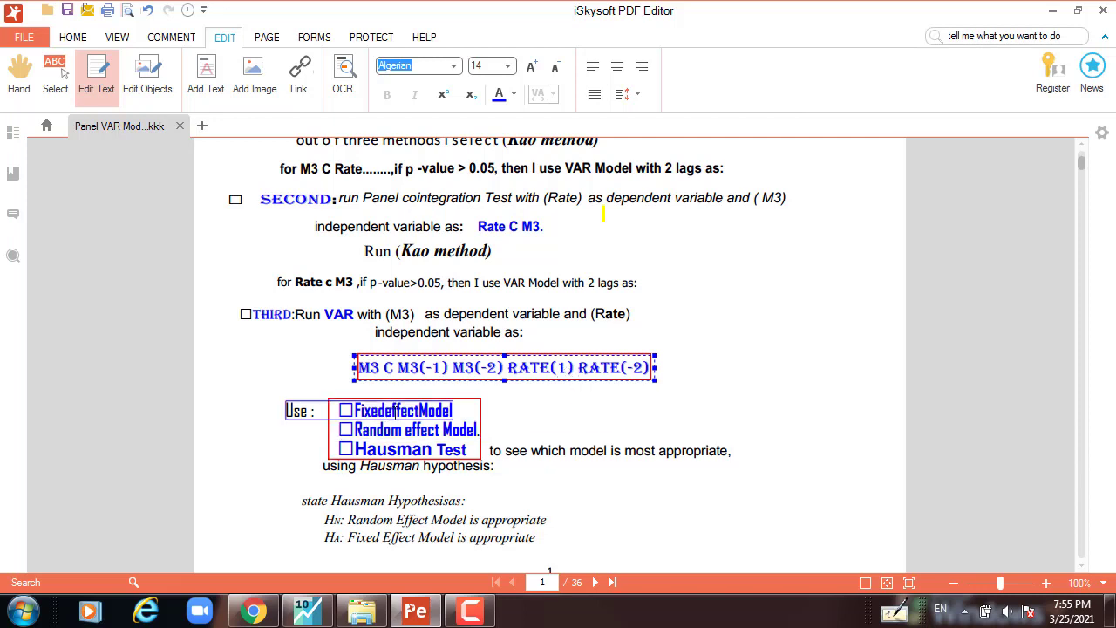
# - Add the missing word spaces before "Model" in the fixed effect entry and before "as" in the Hausman hypothesis line
pyautogui.click(394, 412)
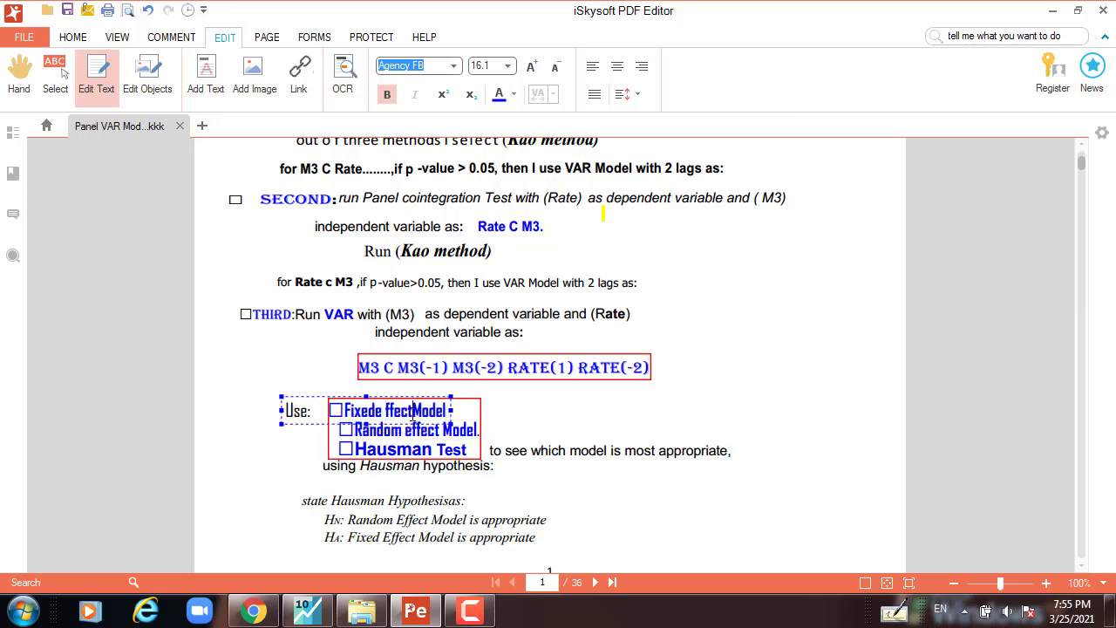
pyautogui.click(413, 419)
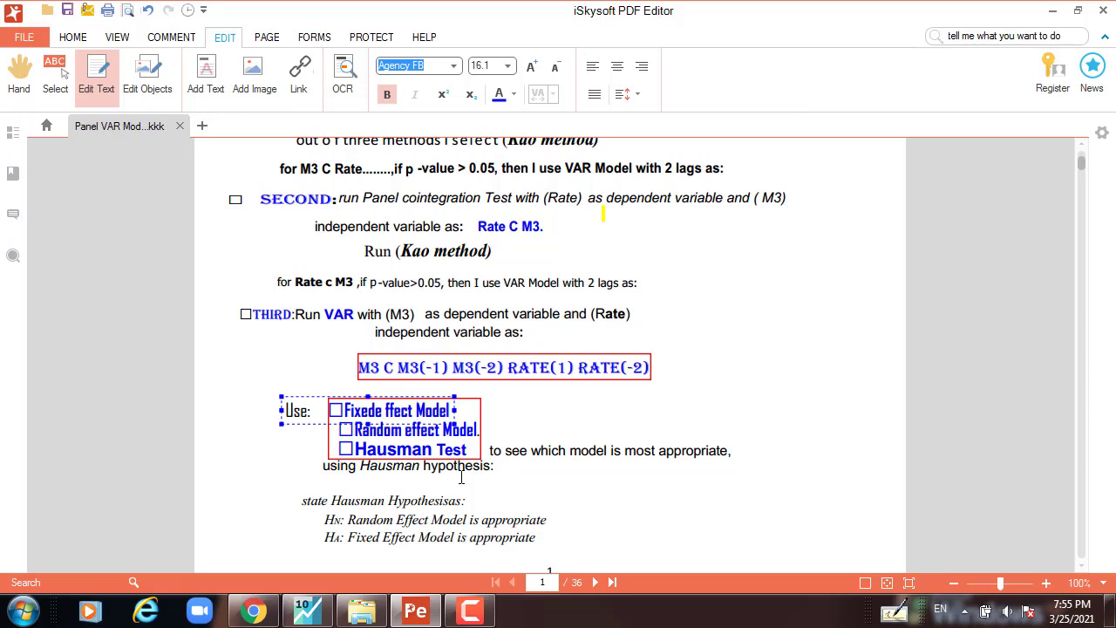
pyautogui.click(454, 502)
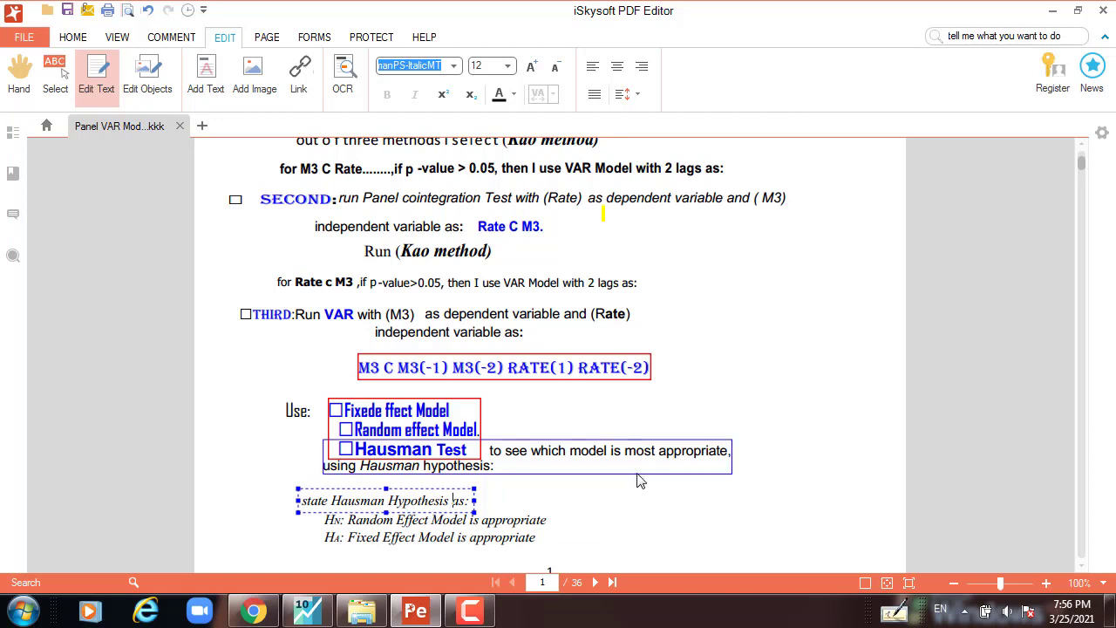
# - Delete the duplicated "-2)" fragment after m3(-2) in the equation at the start of page 2
pyautogui.scroll(-5, 625, 486)
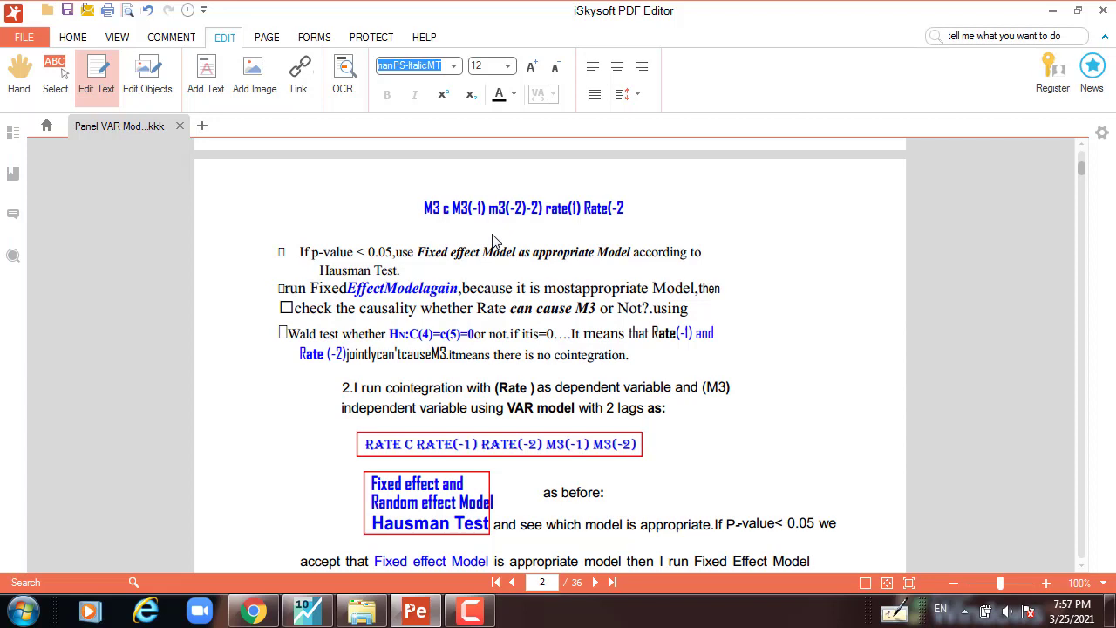
pyautogui.click(534, 211)
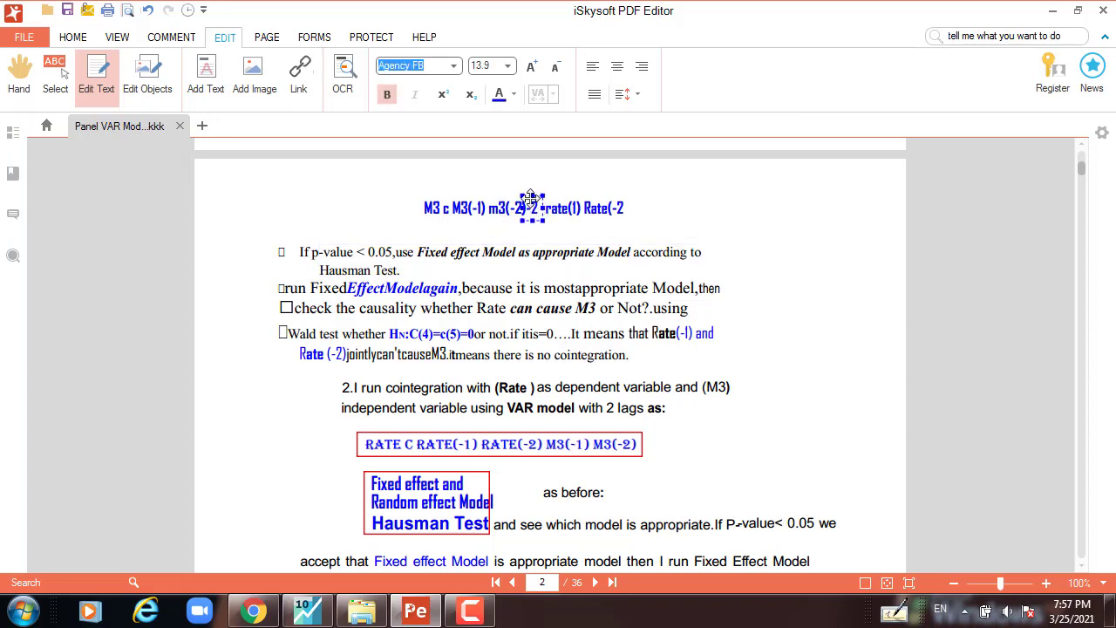
pyautogui.click(531, 197)
pyautogui.press('Delete')
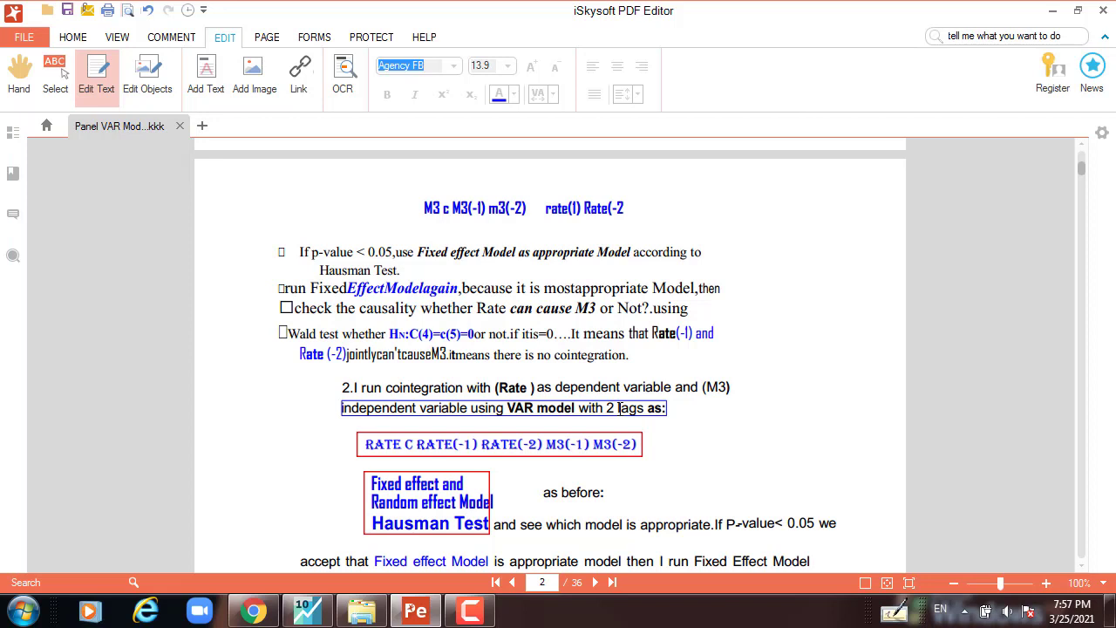
# - Separate the run-together words into "Effect Model again" and "is most appropriate" in the fixed effect paragraph on page 2
pyautogui.click(347, 288)
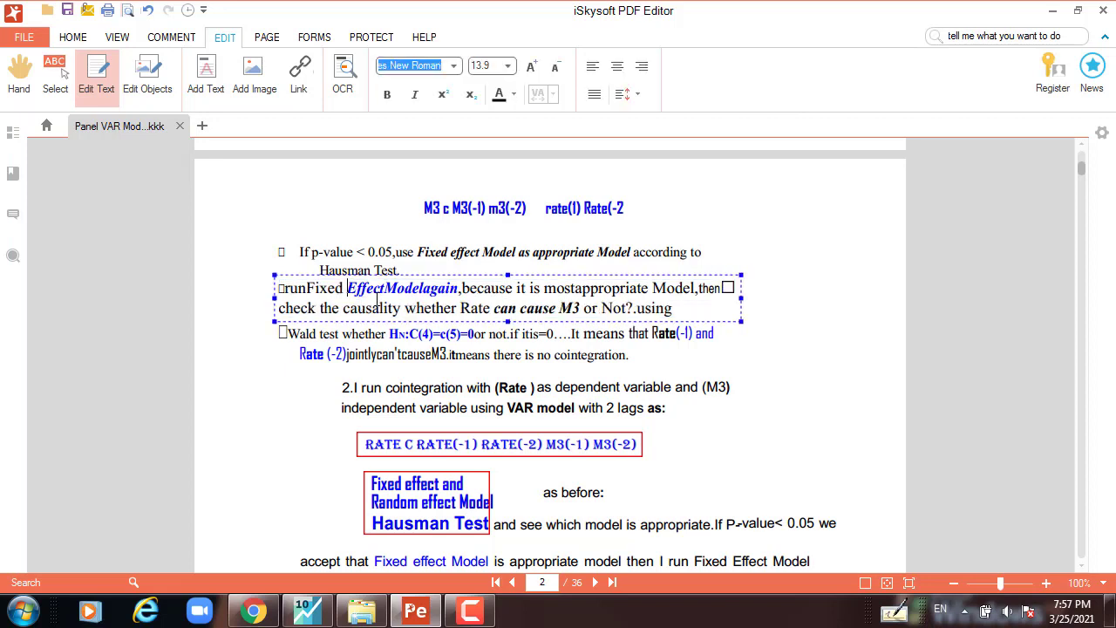
pyautogui.click(387, 292)
pyautogui.click(429, 290)
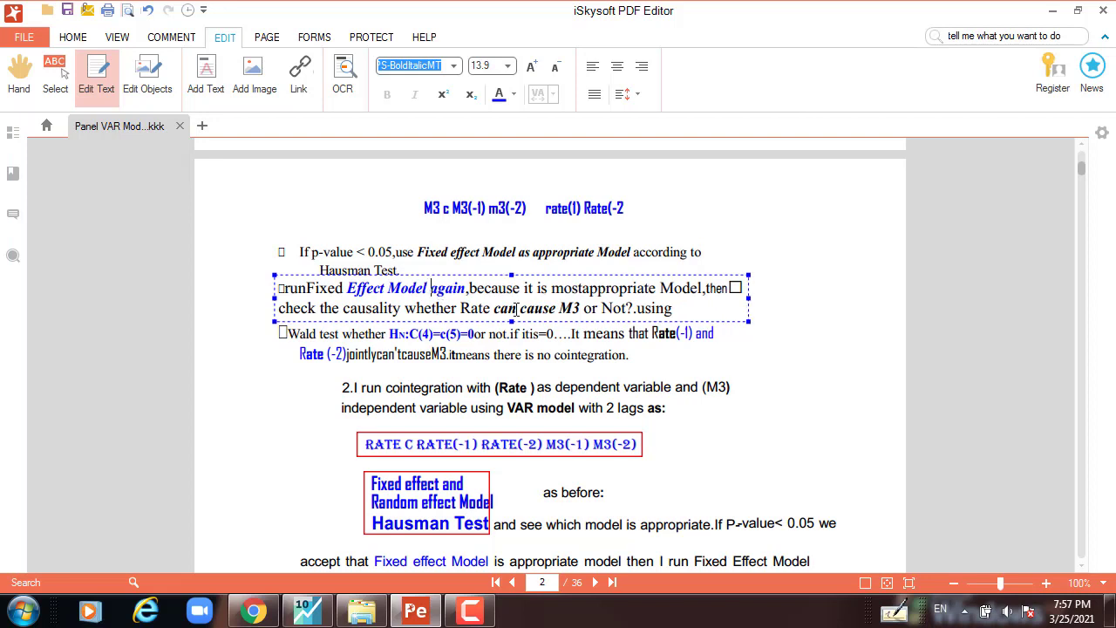
pyautogui.click(581, 289)
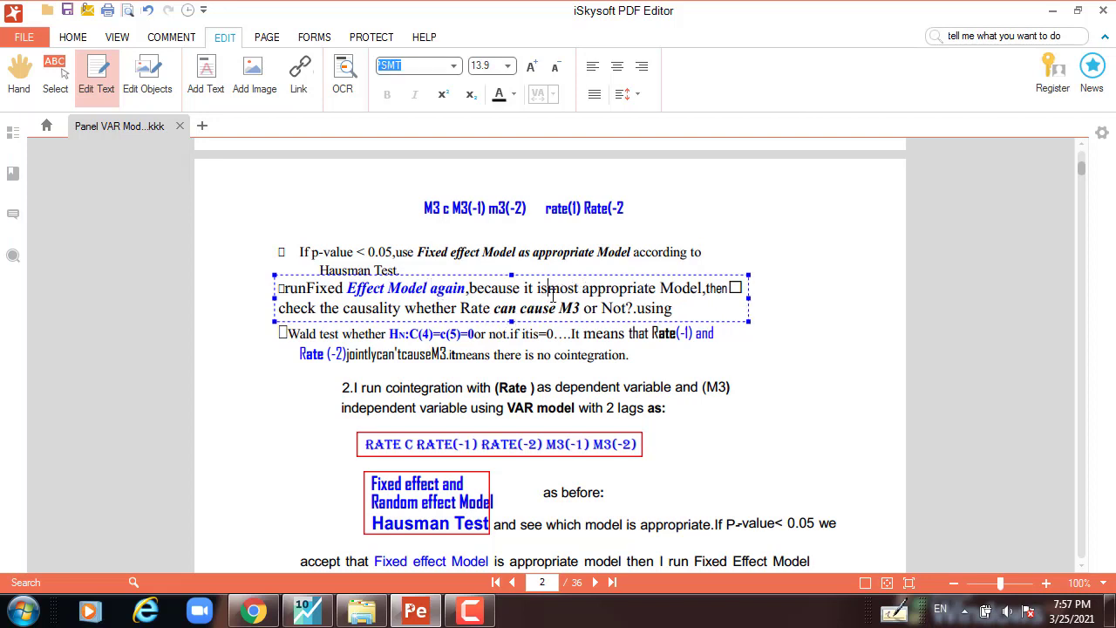
pyautogui.click(550, 292)
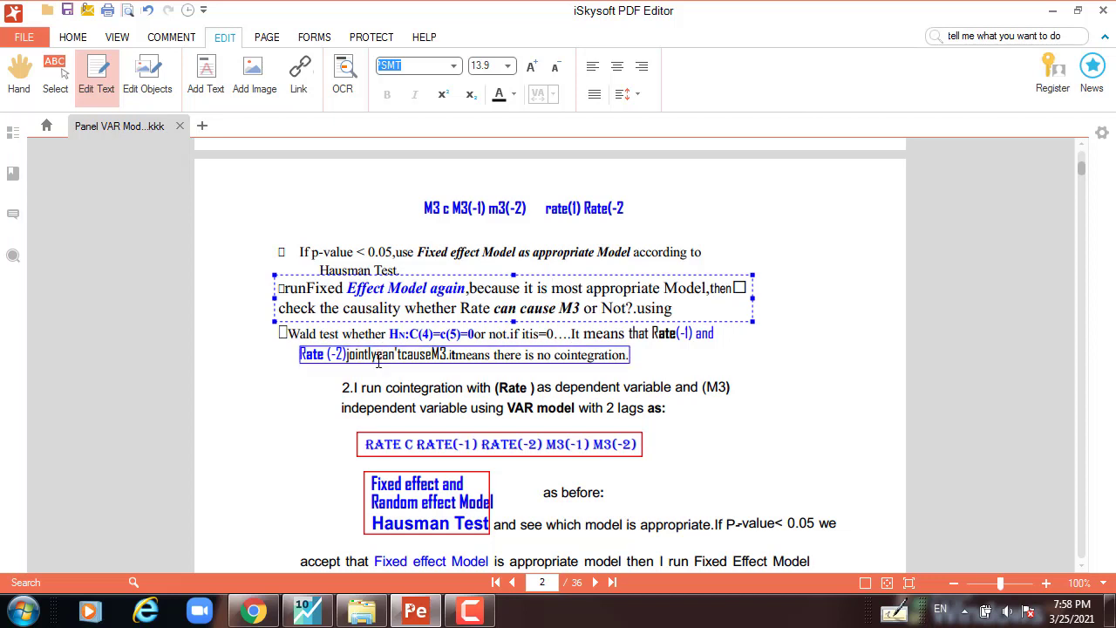
# - Add spaces to the Wald test conclusion so it reads "jointly can't cause M3"
pyautogui.click(378, 357)
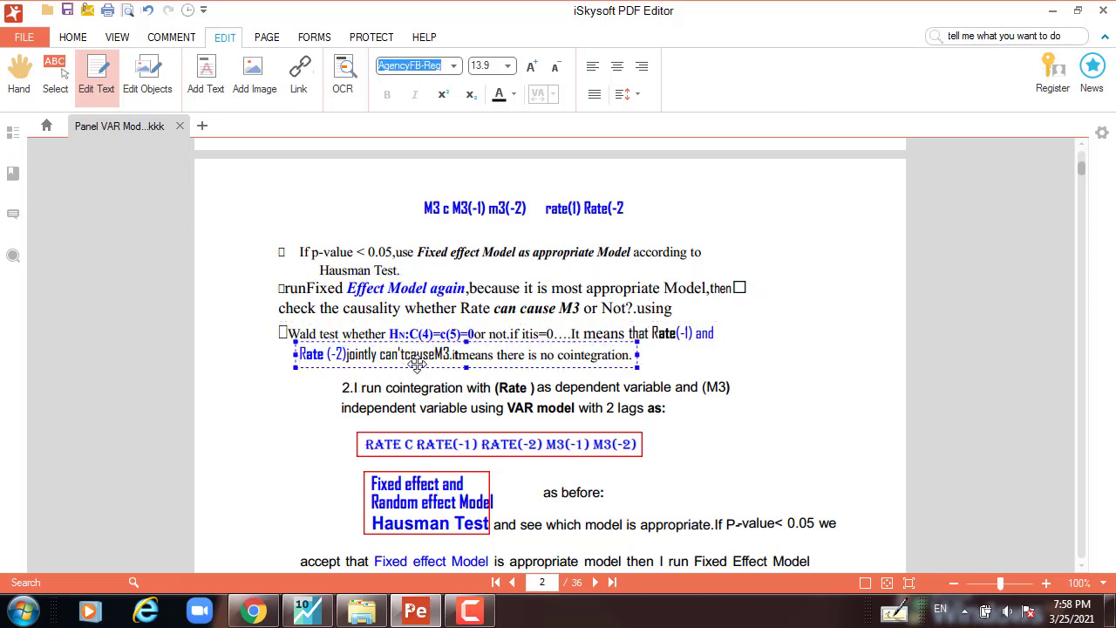
pyautogui.click(404, 354)
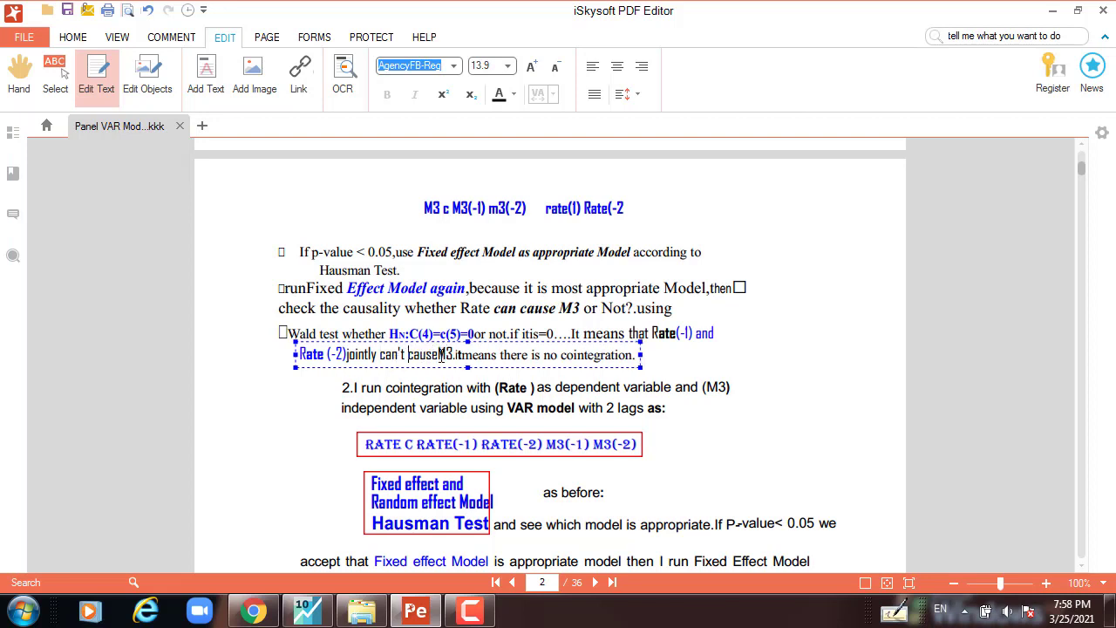
pyautogui.click(439, 354)
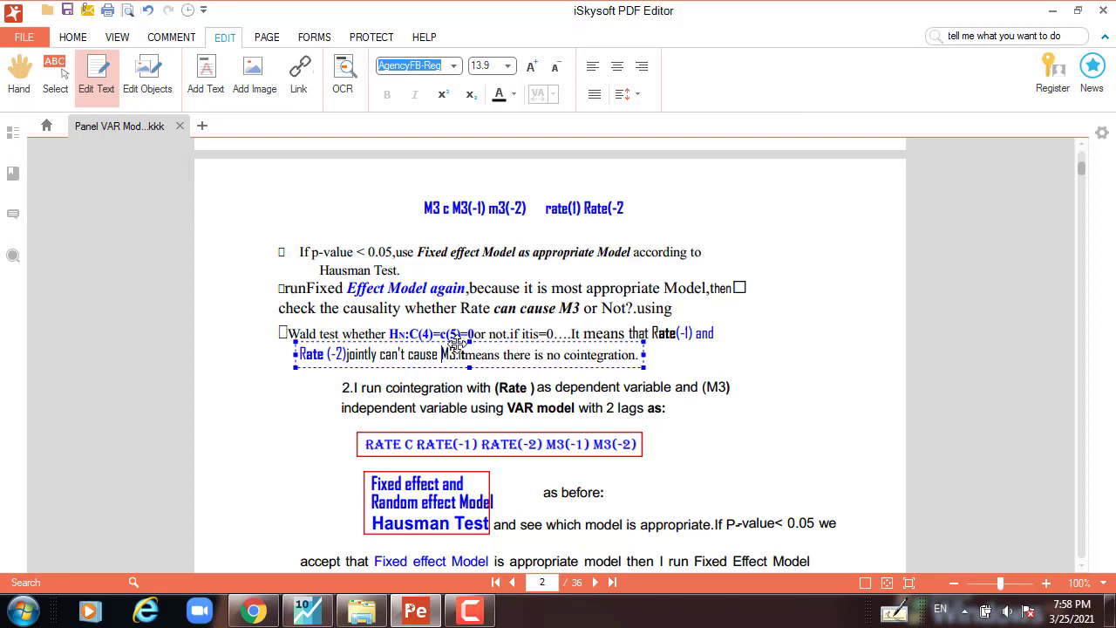
pyautogui.click(727, 335)
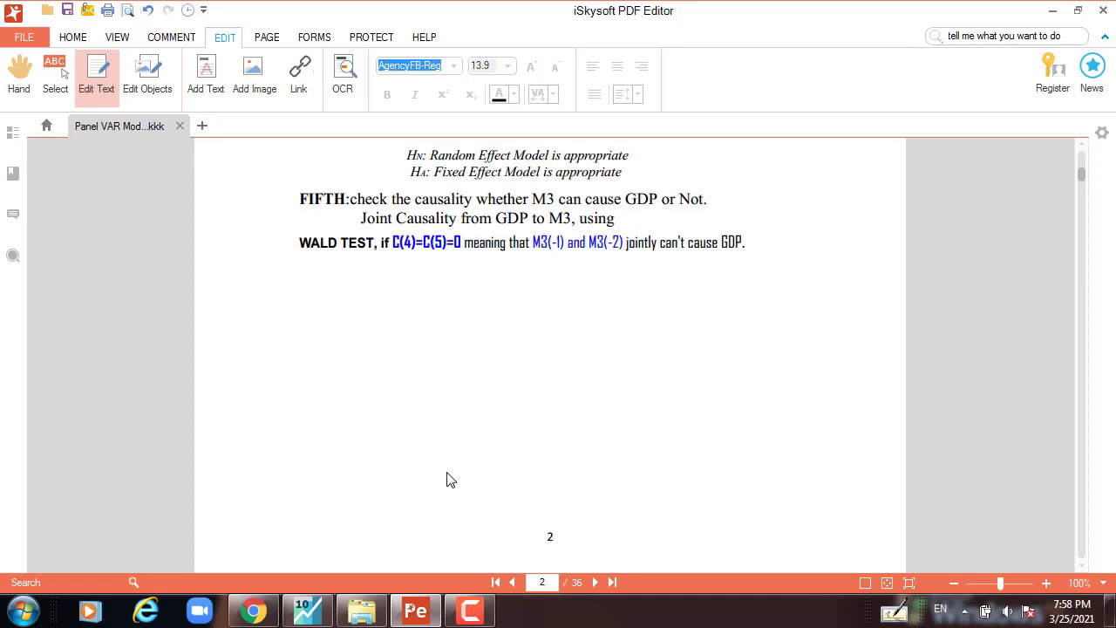
# - Switch to EViews and select the m3 and rate series in the workfile
pyautogui.click(301, 613)
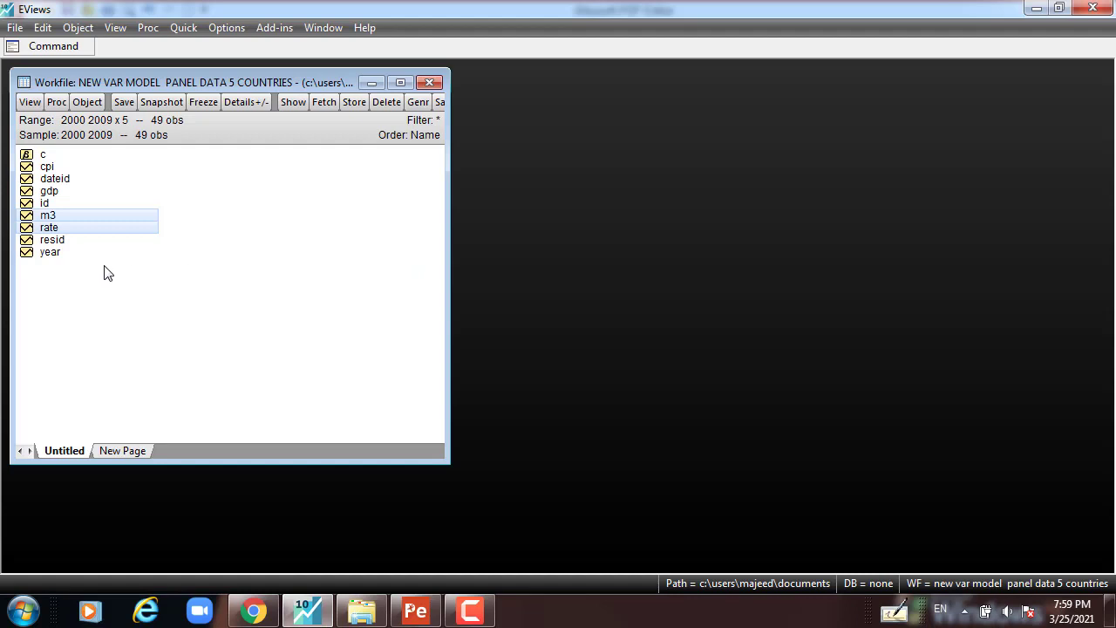
pyautogui.click(77, 227)
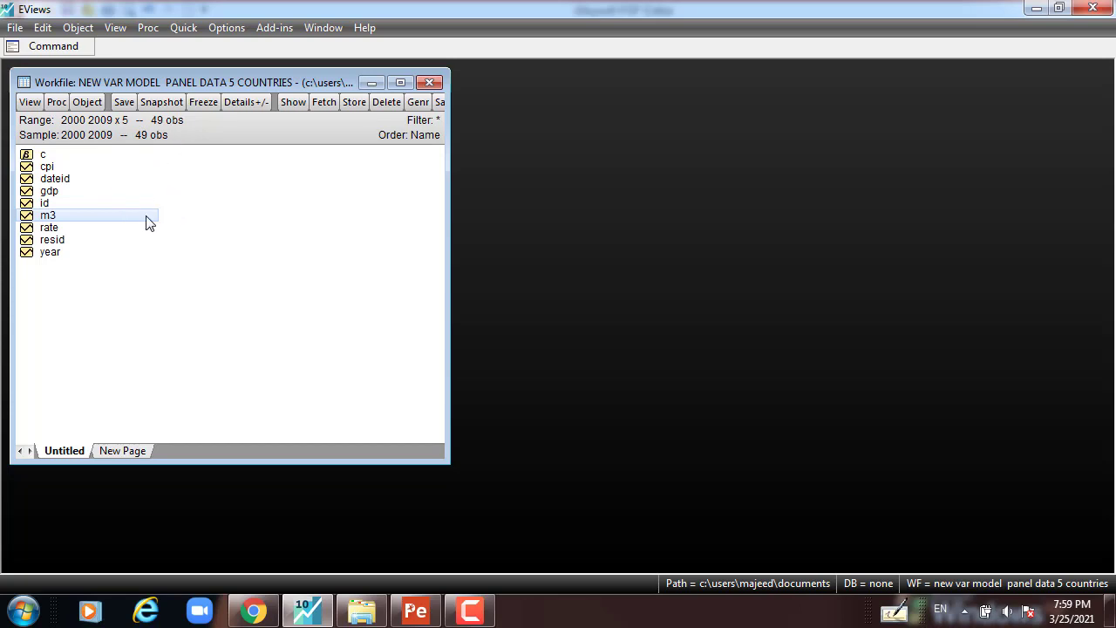
pyautogui.click(129, 252)
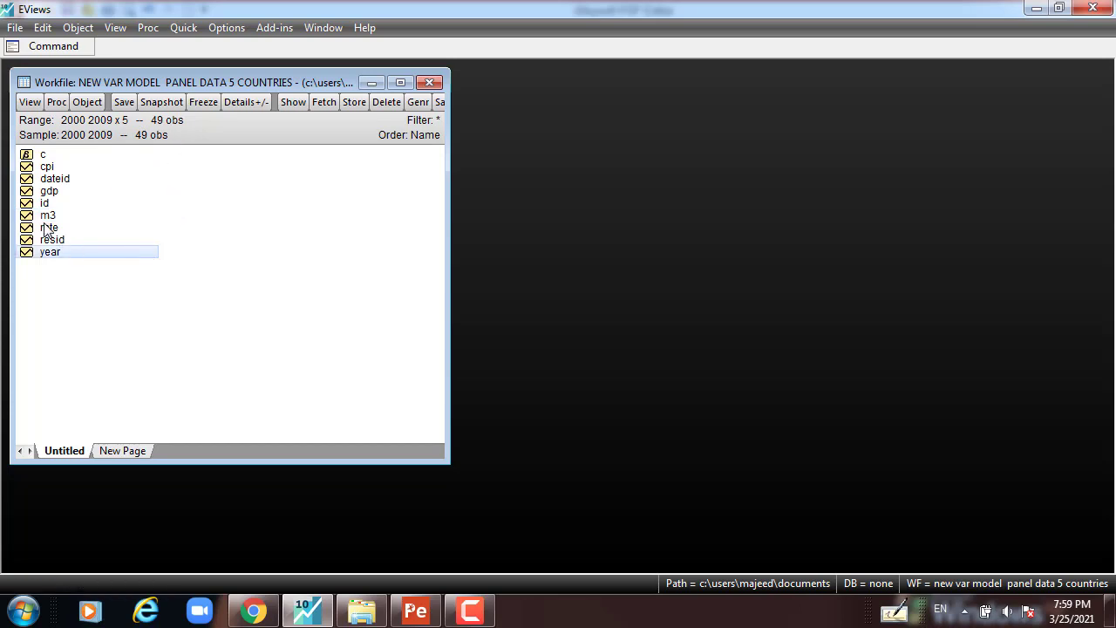
pyautogui.click(47, 215)
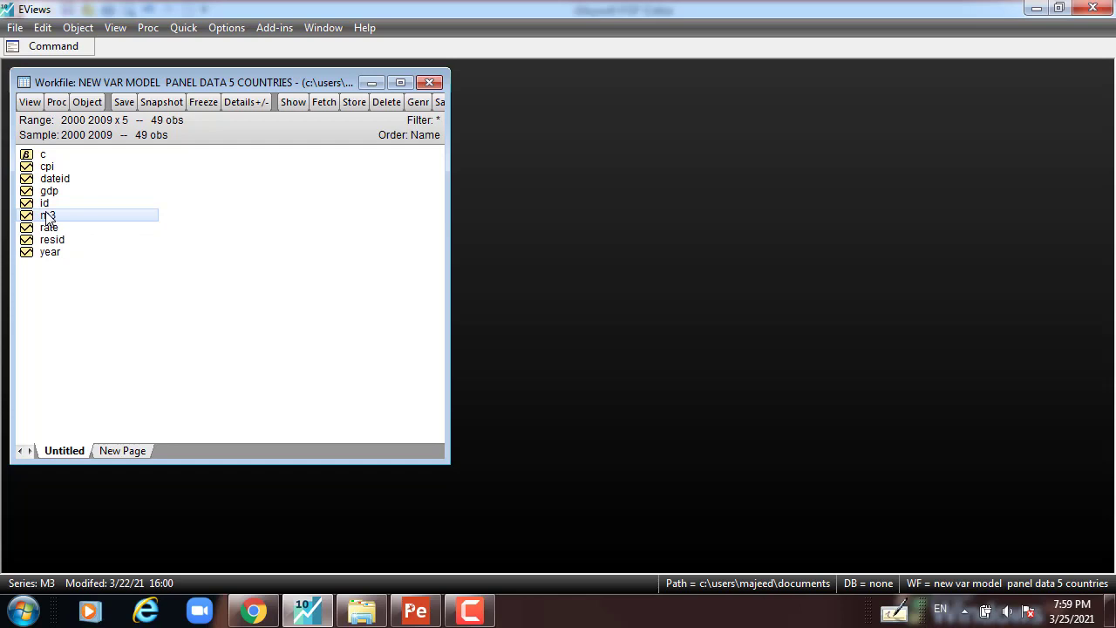
pyautogui.keyDown('ctrl'); pyautogui.click(56, 229); pyautogui.keyUp('ctrl')
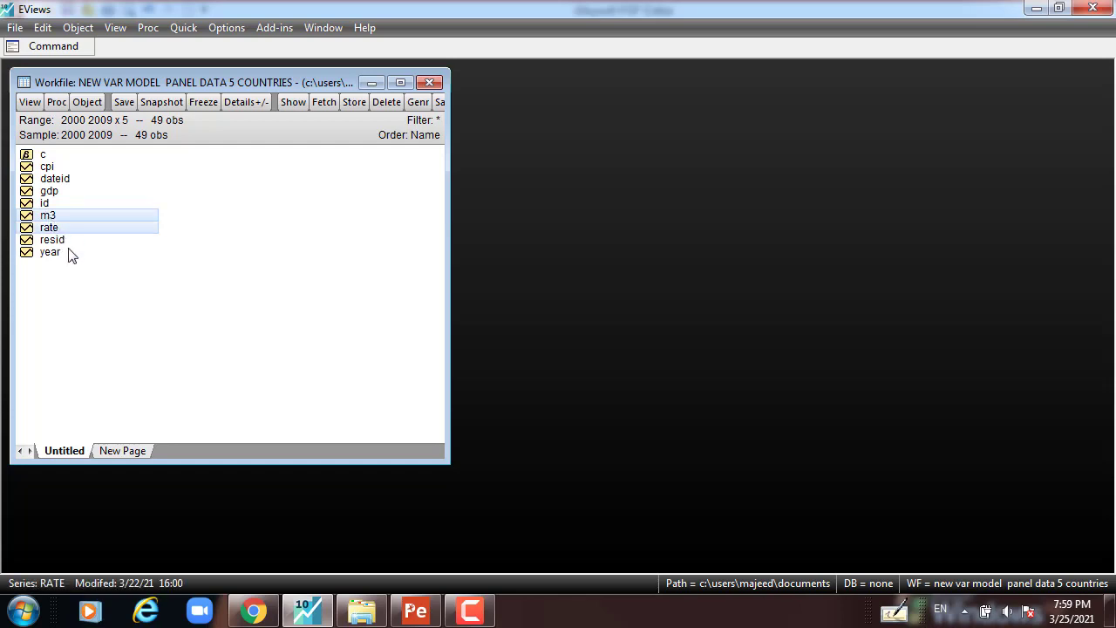
# - Show m3 and rate together as a group, copying the series list, and move the group window closer to the workfile
pyautogui.click(293, 102)
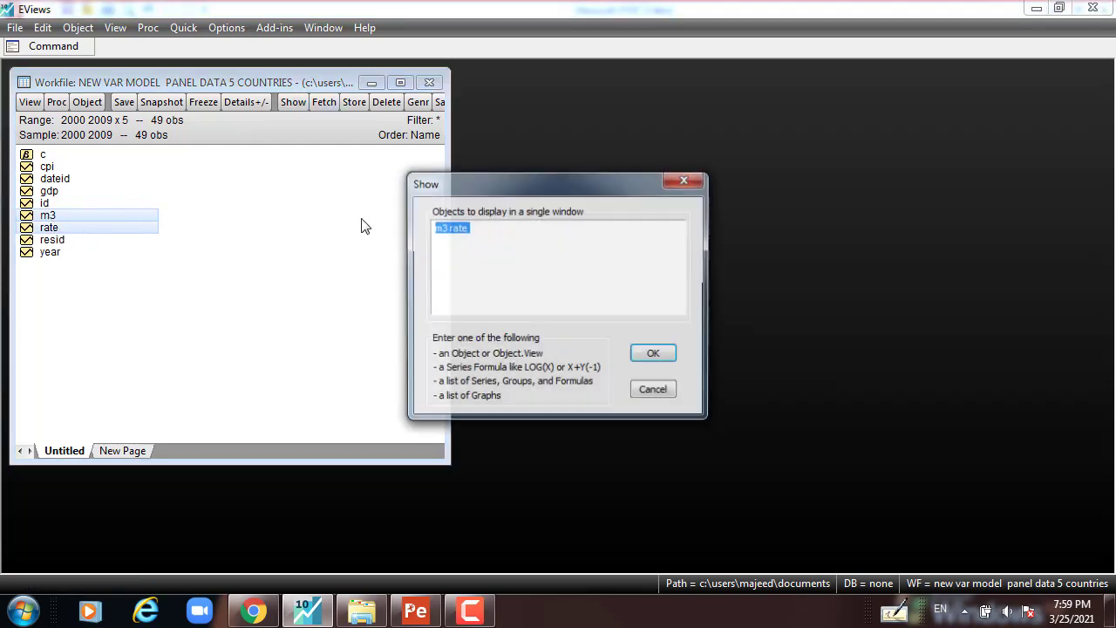
pyautogui.rightClick(453, 234)
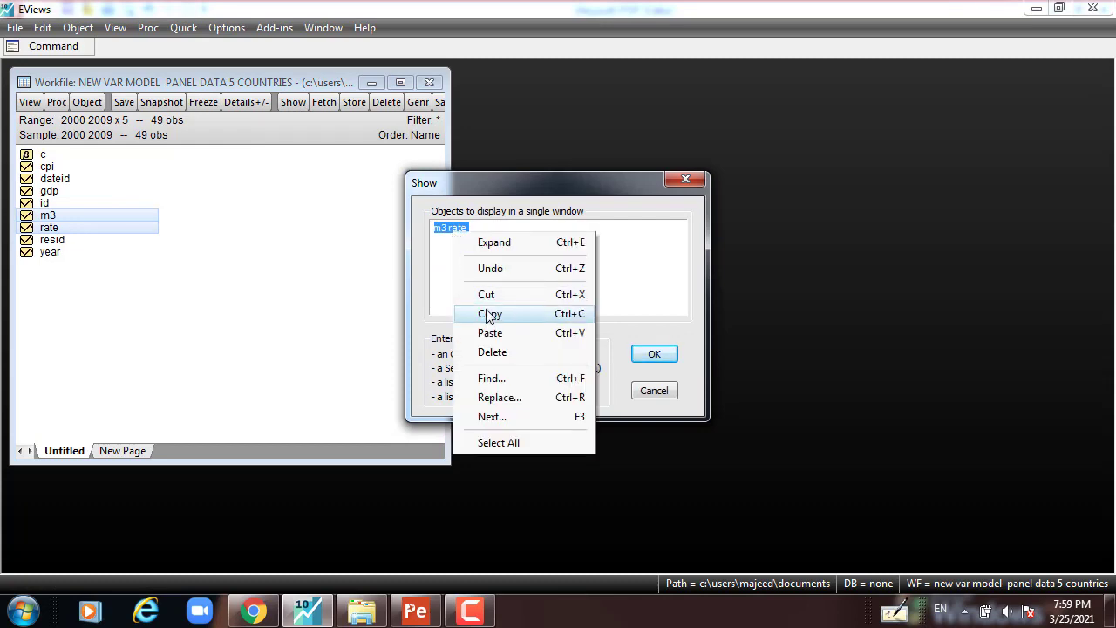
pyautogui.click(492, 314)
pyautogui.click(655, 354)
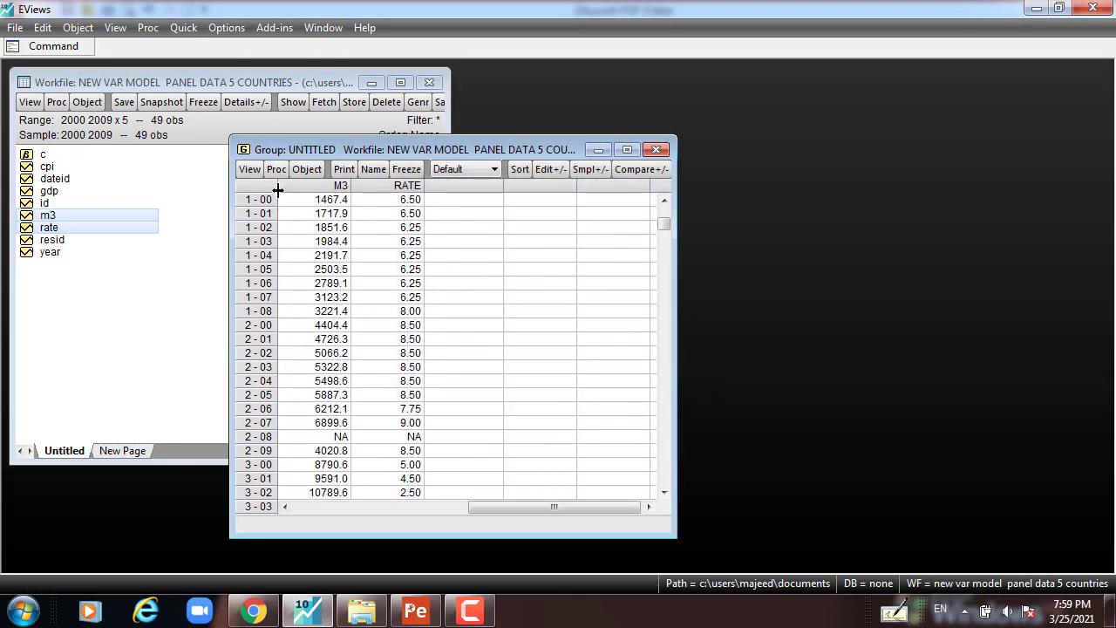
pyautogui.moveTo(319, 149); pyautogui.dragTo(199, 136)
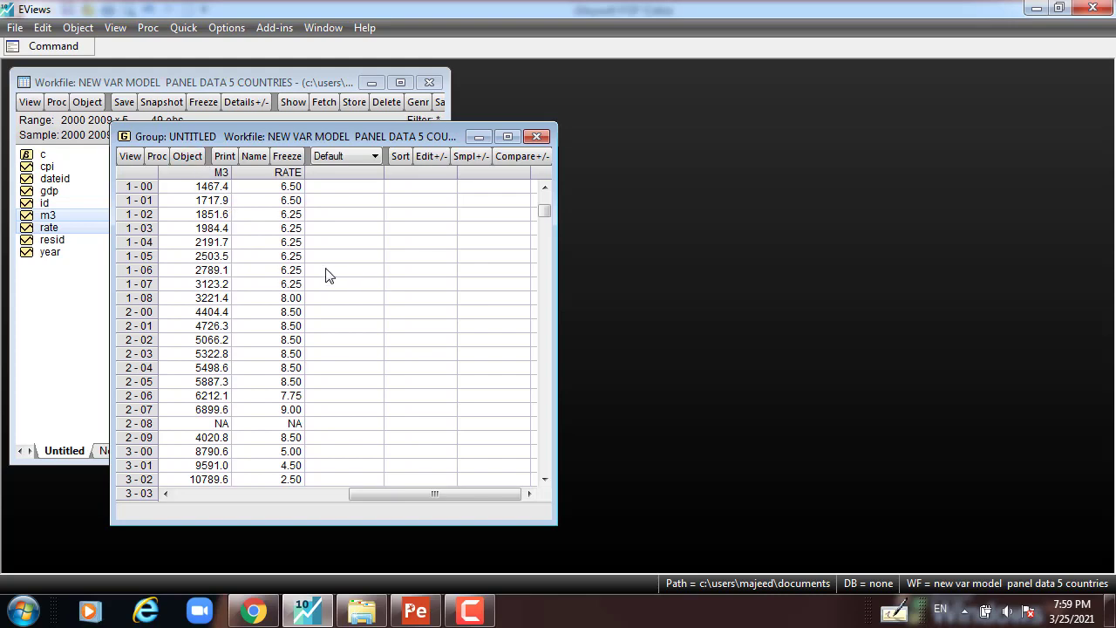
# - Check the FIRST instruction on page 1 of the PDF notes, and return to EViews
pyautogui.click(416, 612)
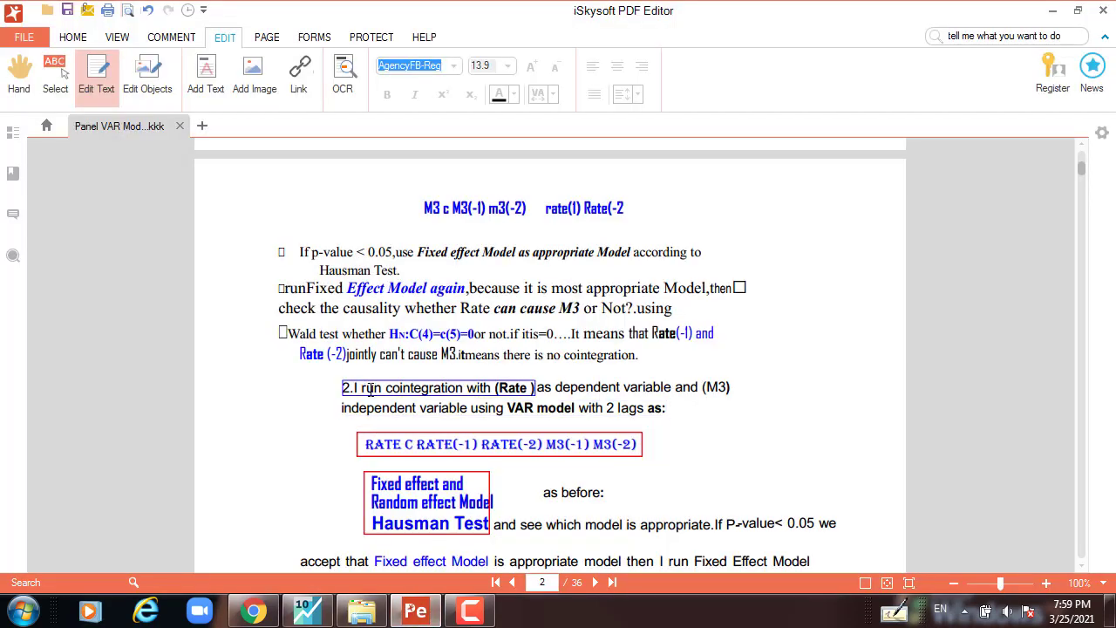
pyautogui.scroll(10, 344, 410)
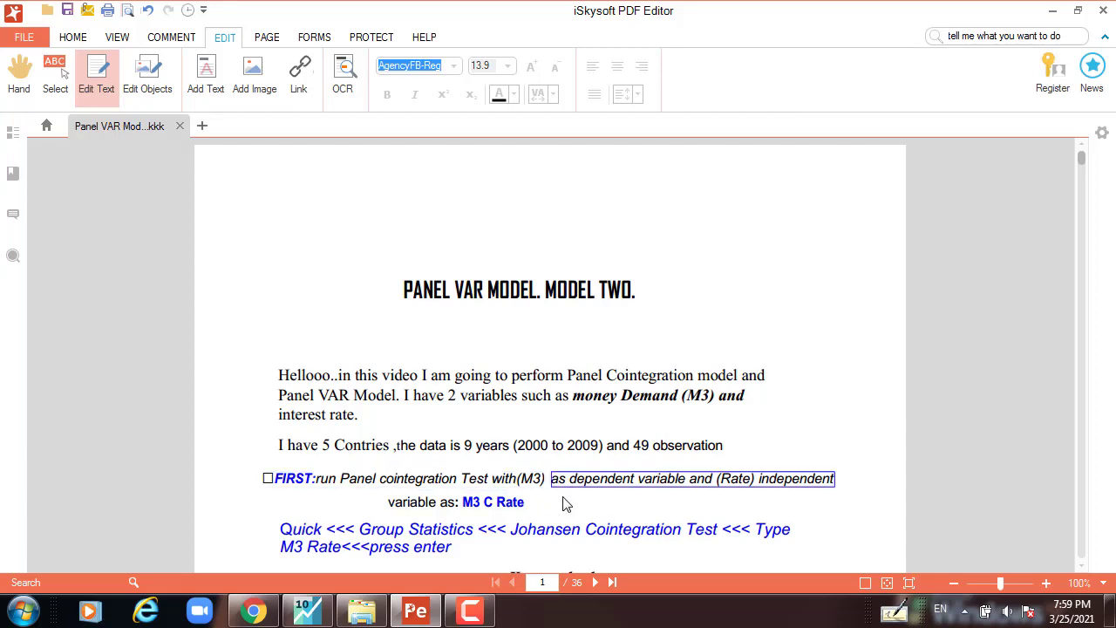
pyautogui.click(306, 610)
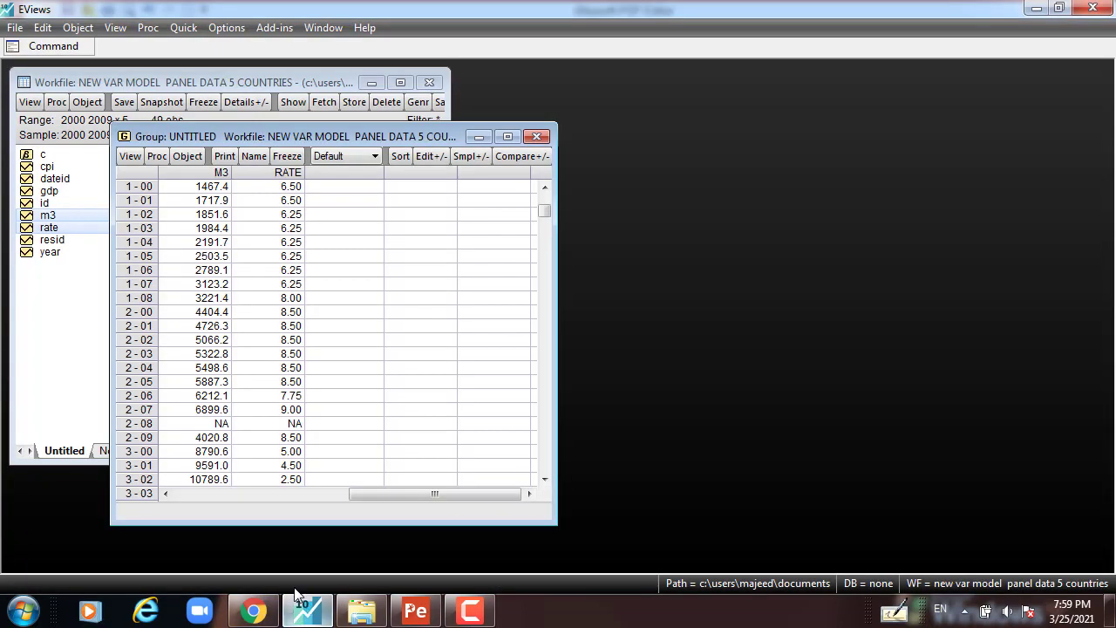
# - Start a panel cointegration test from the group statistics using the series list m3 rate
pyautogui.click(185, 28)
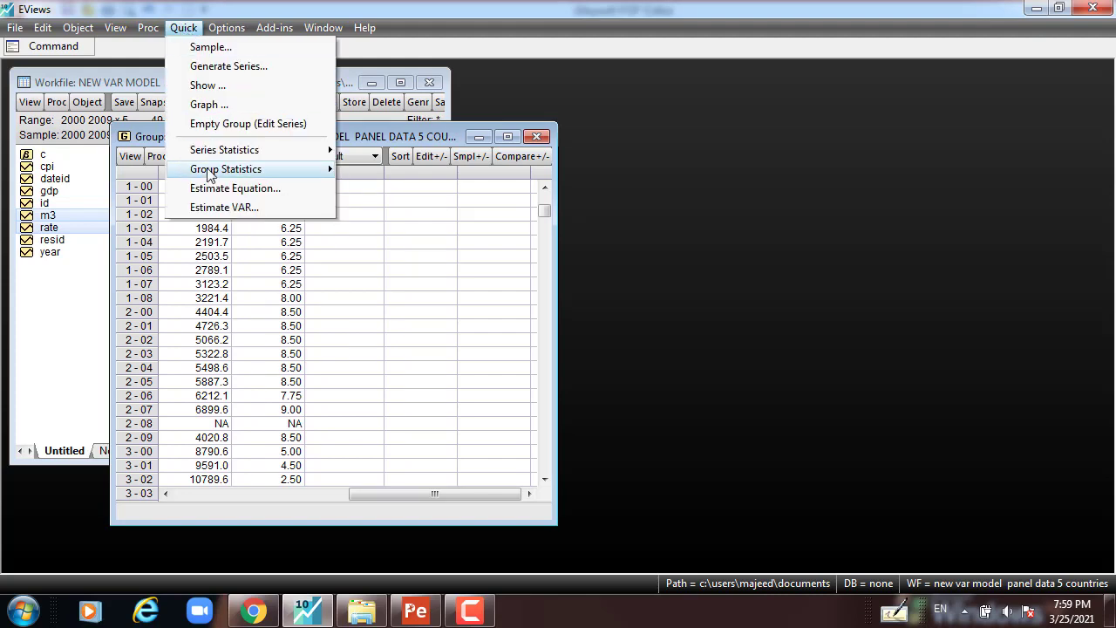
pyautogui.moveTo(212, 171)
pyautogui.click(423, 246)
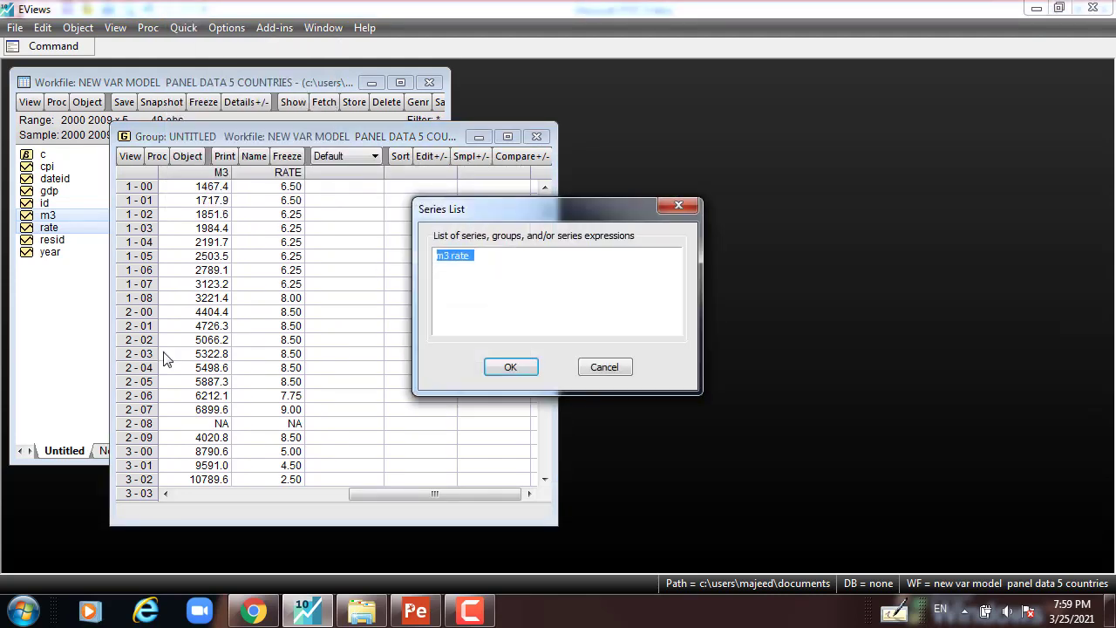
pyautogui.click(483, 265)
pyautogui.click(512, 371)
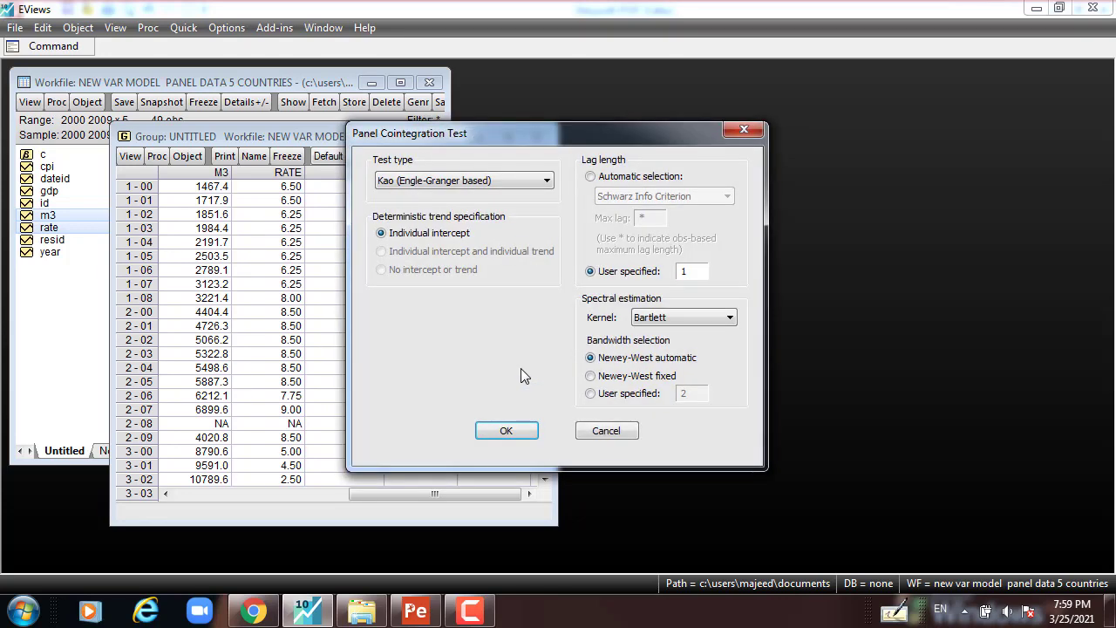
# - Run the Pedroni (Engle-Granger based) test with individual intercept and user-specified lag 1, discarding the old untitled group
pyautogui.click(548, 179)
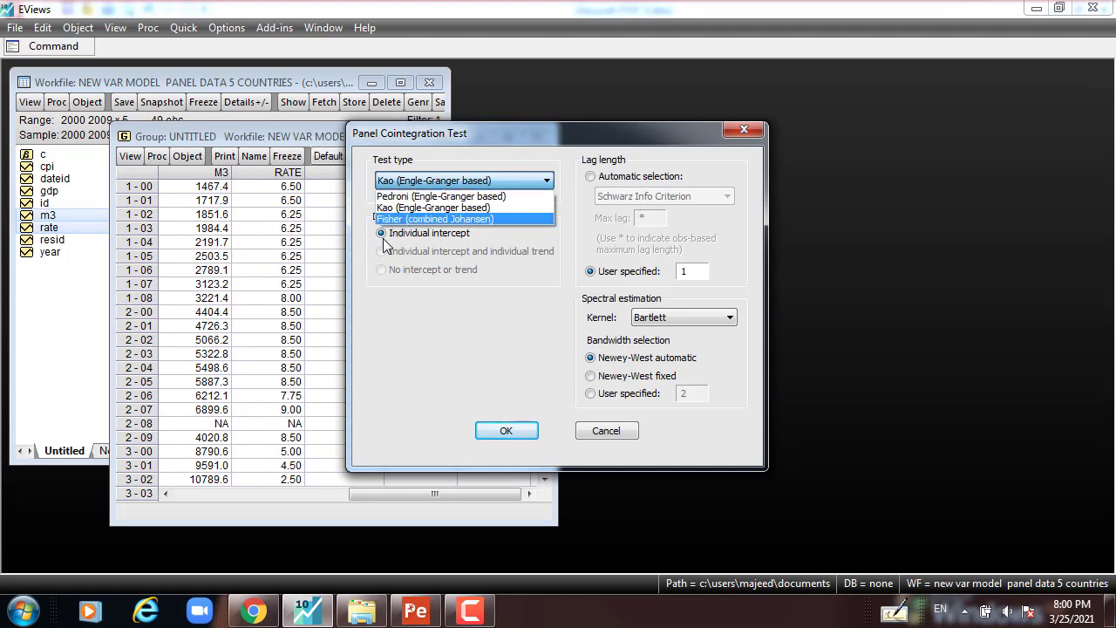
pyautogui.click(424, 209)
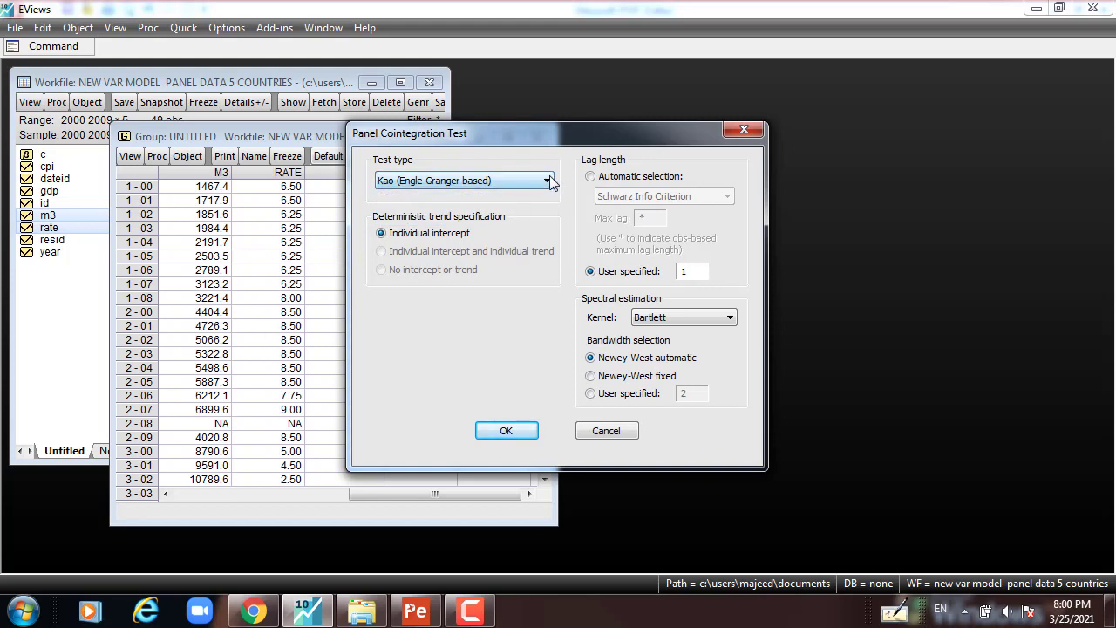
pyautogui.click(547, 180)
pyautogui.click(471, 198)
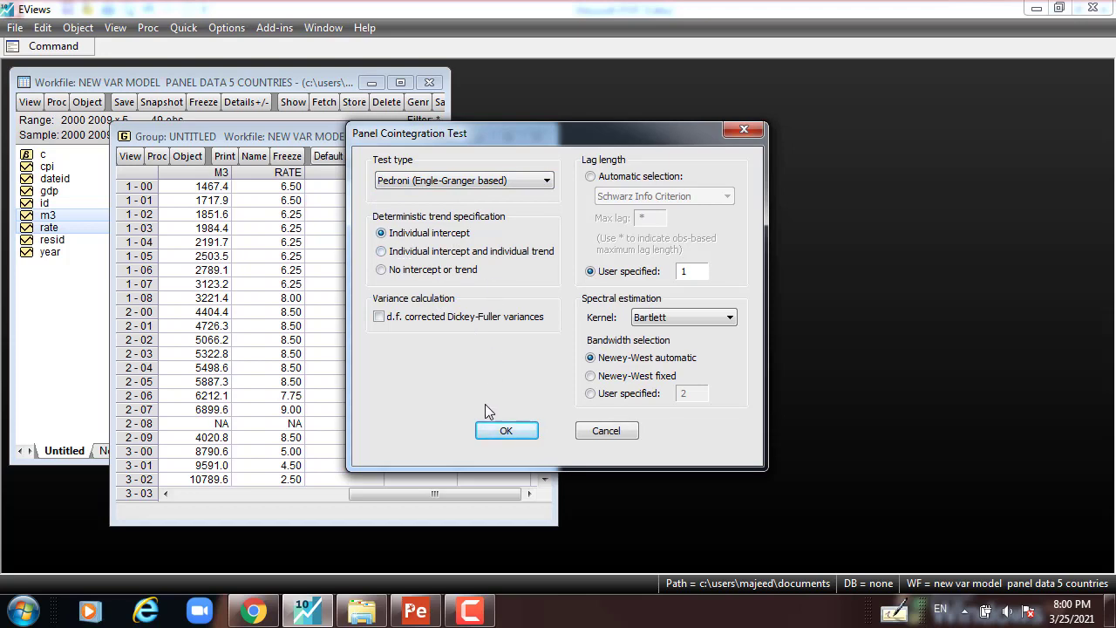
pyautogui.click(502, 431)
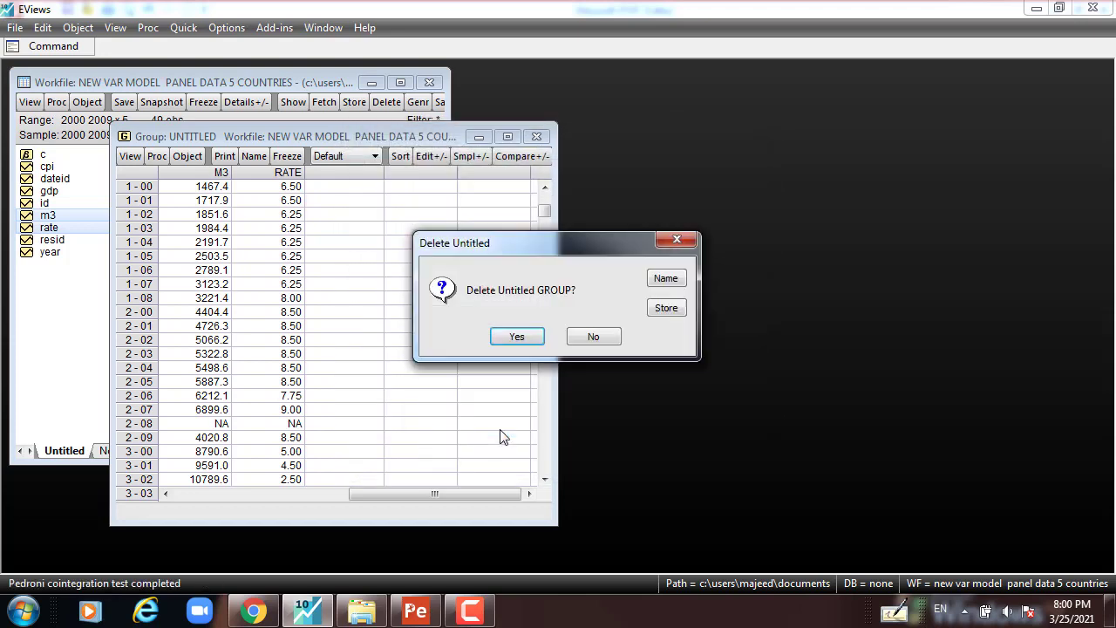
pyautogui.click(518, 338)
# - Examine the within-dimension and between-dimension probabilities in the Pedroni test output
pyautogui.moveTo(471, 384); pyautogui.dragTo(480, 441)
pyautogui.moveTo(595, 389); pyautogui.dragTo(594, 441)
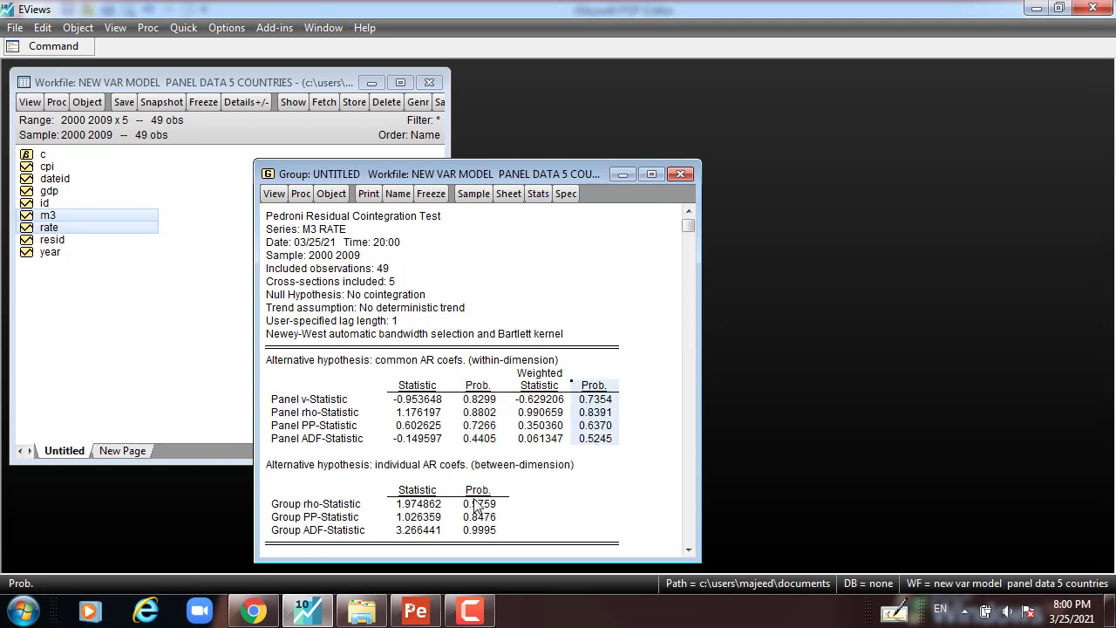
pyautogui.moveTo(477, 506); pyautogui.dragTo(480, 530)
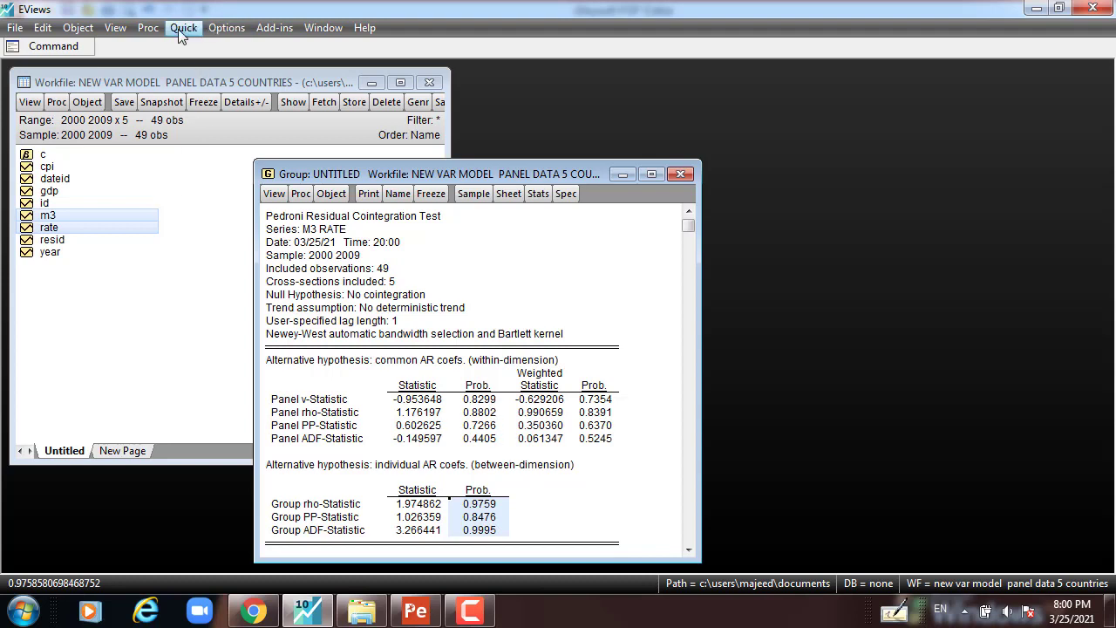
# - Reopen the panel cointegration test for the group and set the test type to Kao (Engle-Granger based)
pyautogui.click(274, 192)
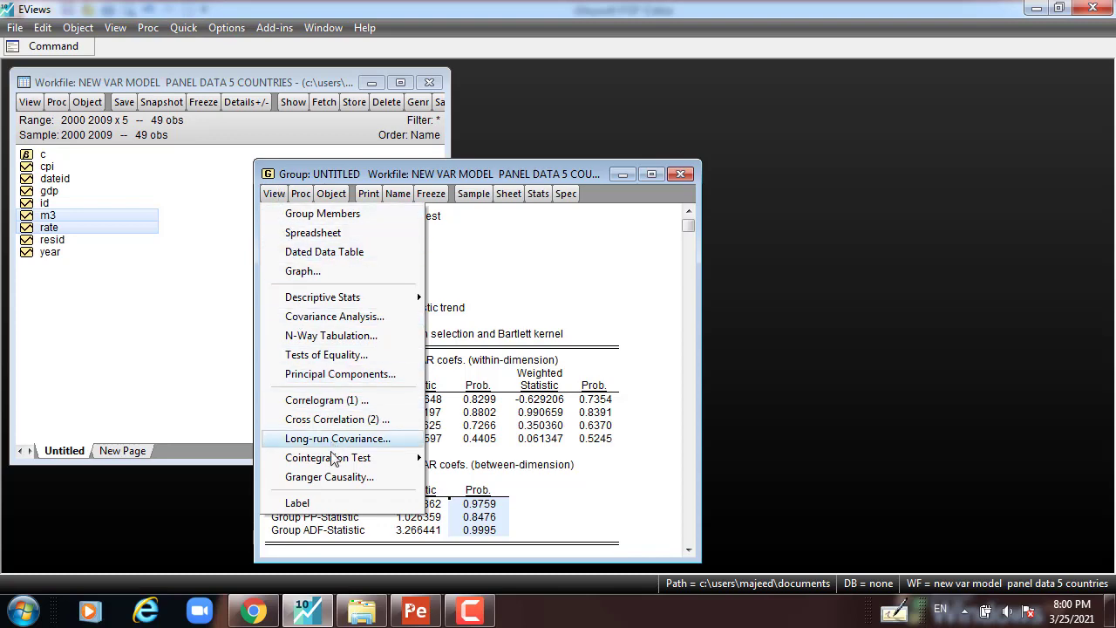
pyautogui.moveTo(333, 462)
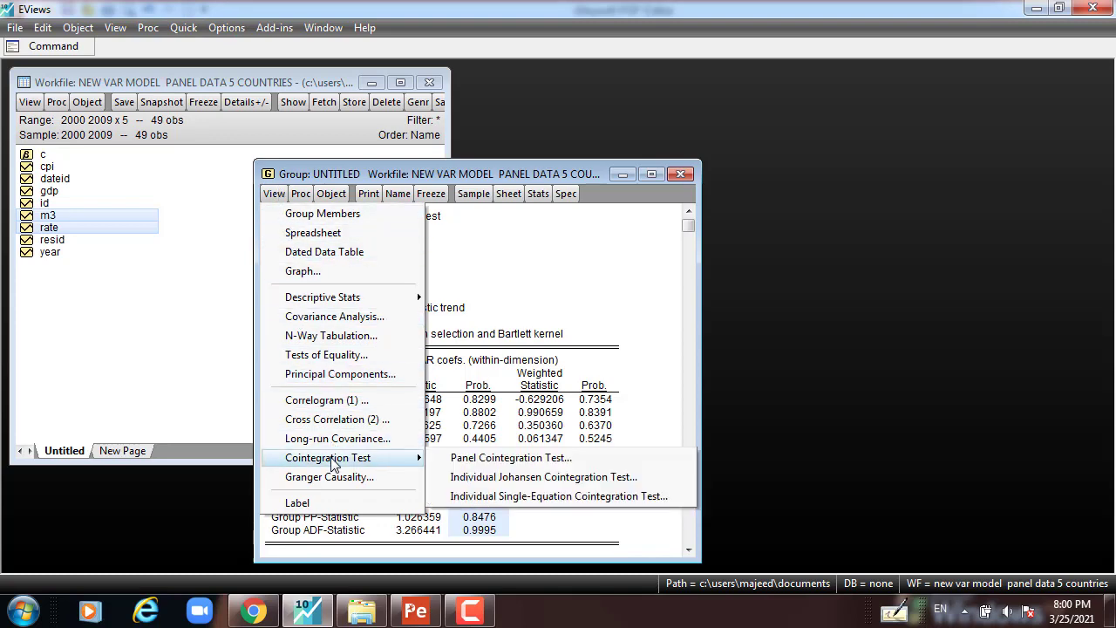
pyautogui.click(481, 460)
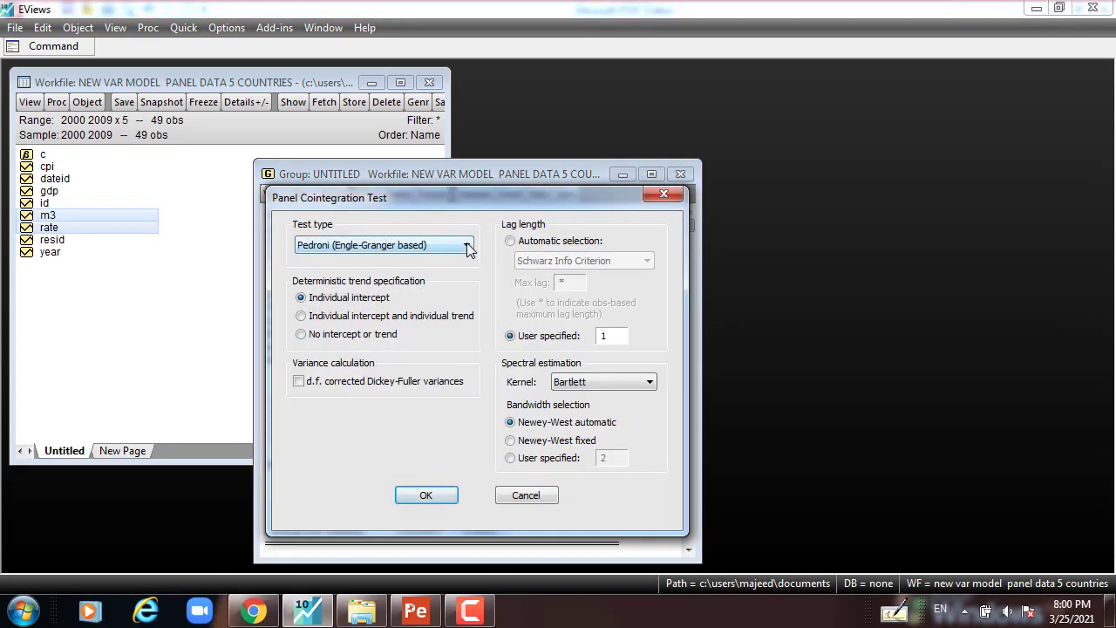
pyautogui.click(467, 246)
pyautogui.click(431, 272)
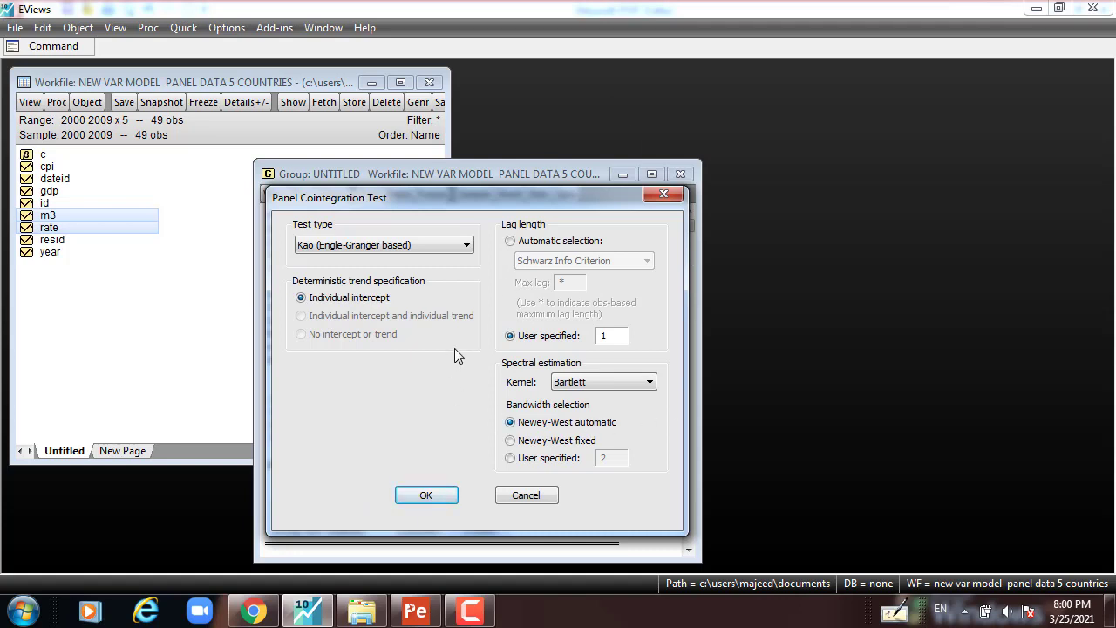
# - Set the lag length to automatic selection with the Schwarz Info Criterion and run the Kao test
pyautogui.click(511, 241)
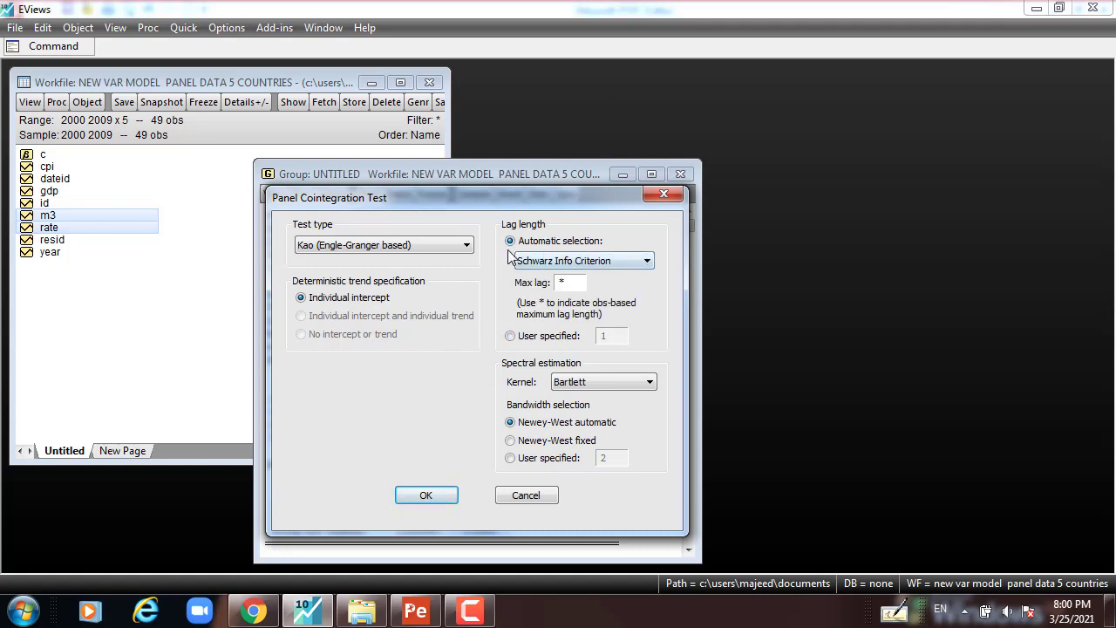
pyautogui.click(598, 262)
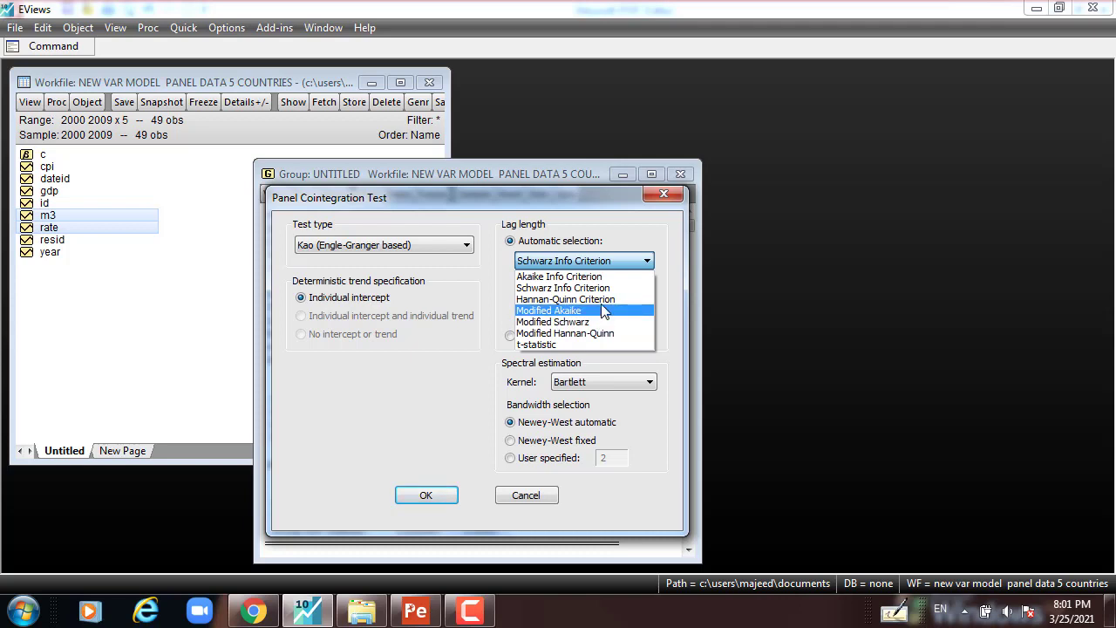
pyautogui.click(581, 290)
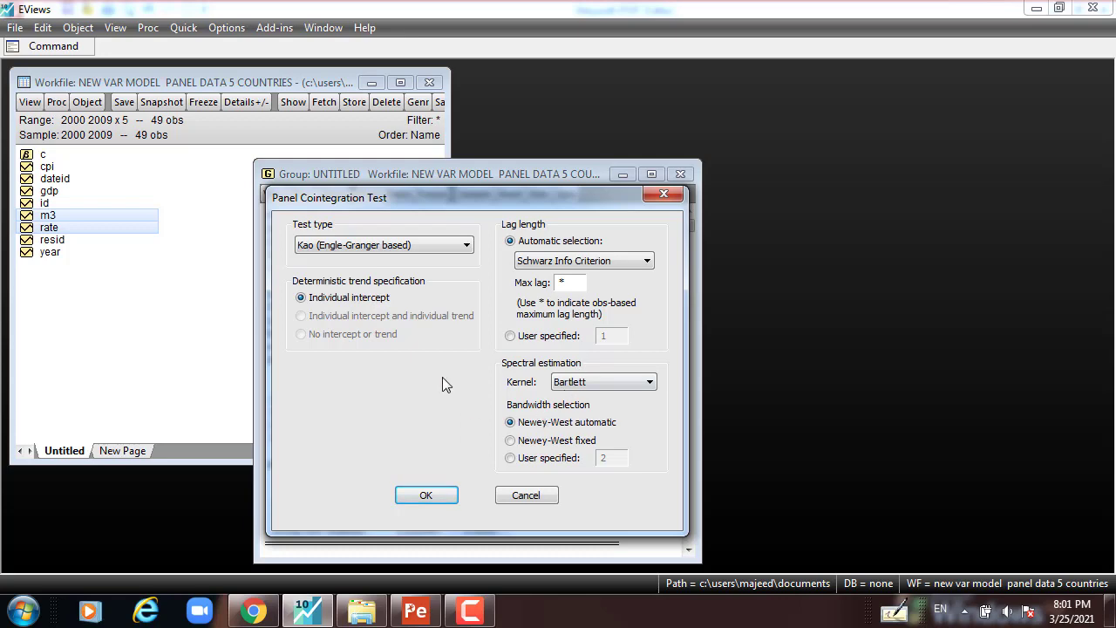
pyautogui.click(427, 494)
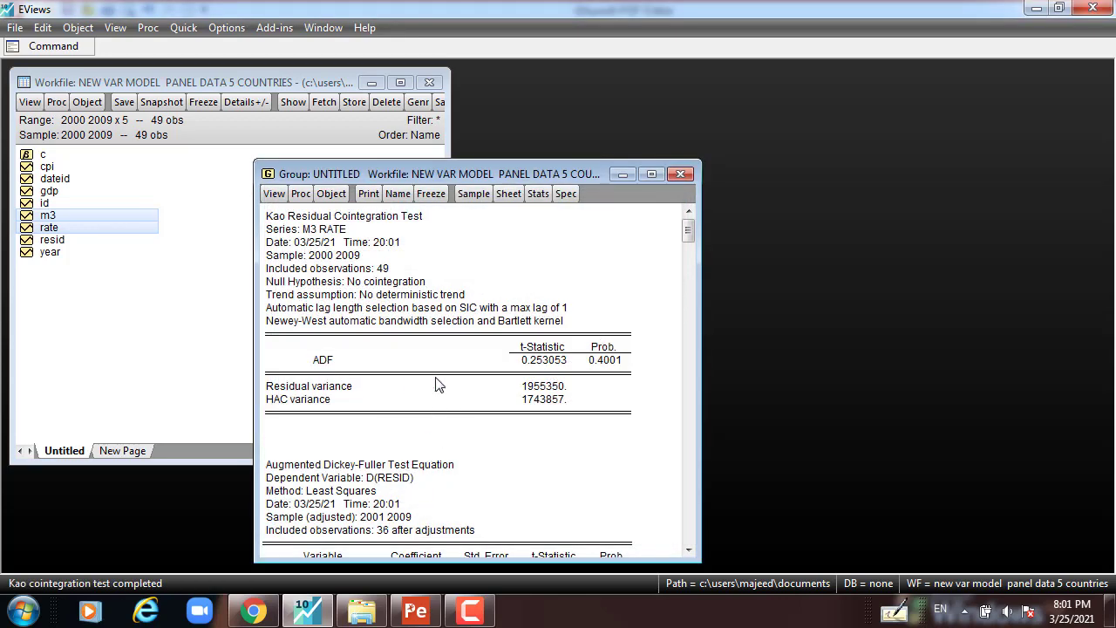
# - Examine the ADF t-statistic, its probability and the residual variance in the Kao test output
pyautogui.click(325, 366)
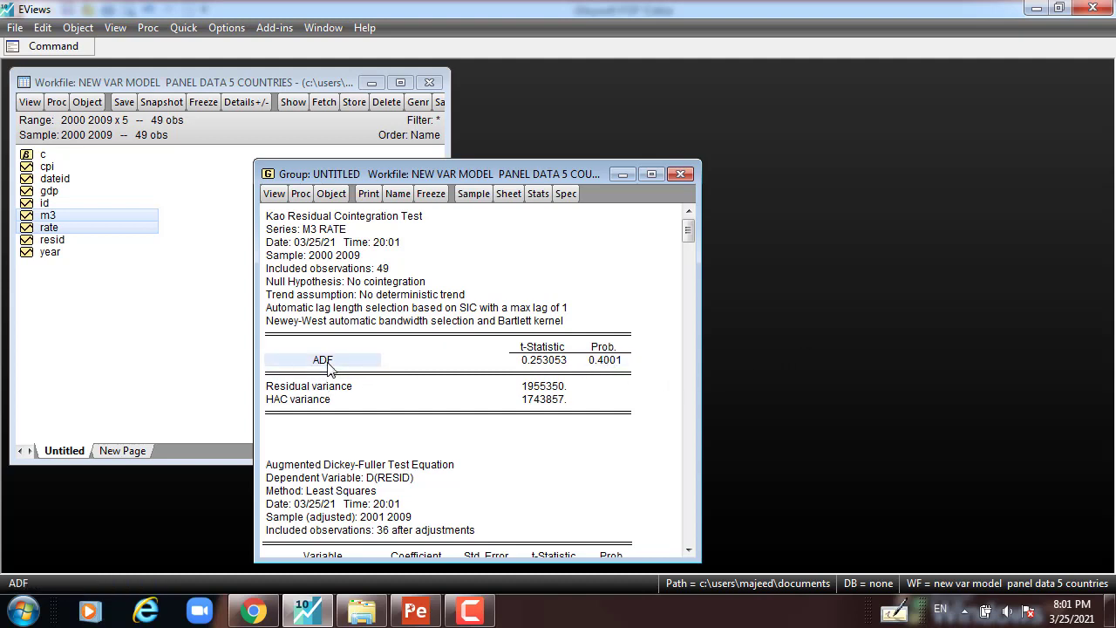
pyautogui.click(539, 349)
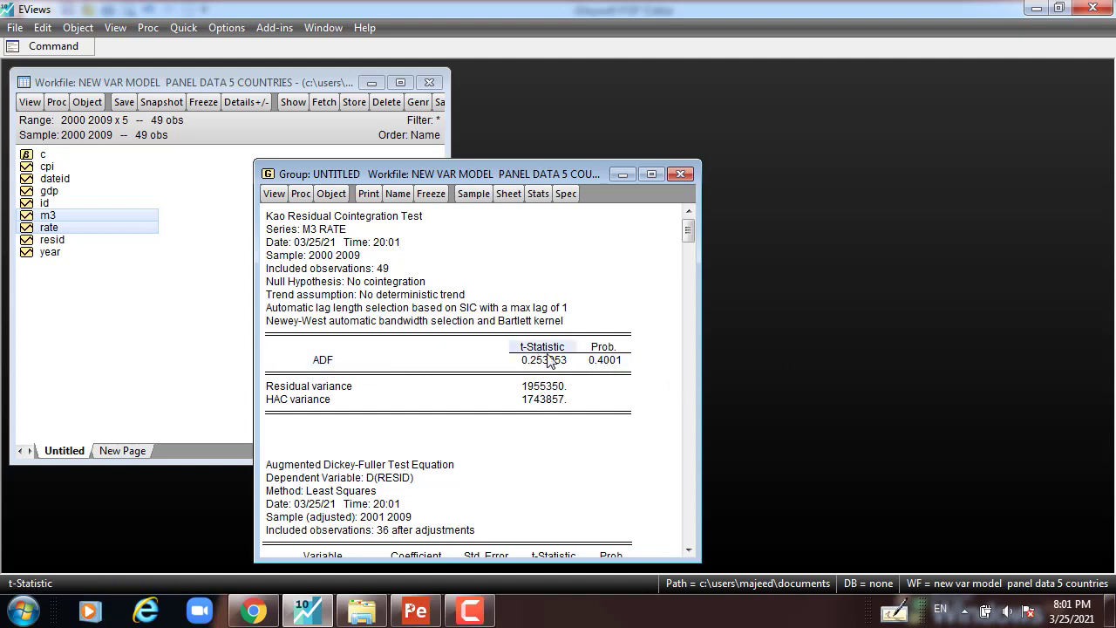
pyautogui.click(544, 360)
pyautogui.click(544, 386)
pyautogui.click(610, 360)
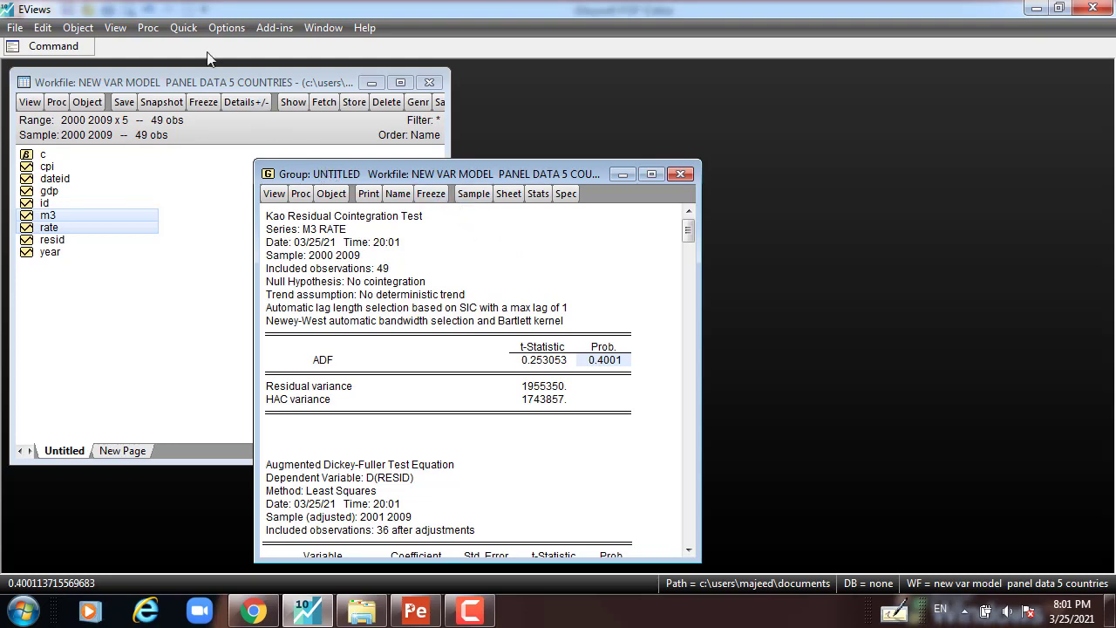
# - Start a new least squares equation specified as m3 c m3(-1) m3(-2) rate(-1) rate(-2)
pyautogui.click(185, 29)
pyautogui.click(228, 188)
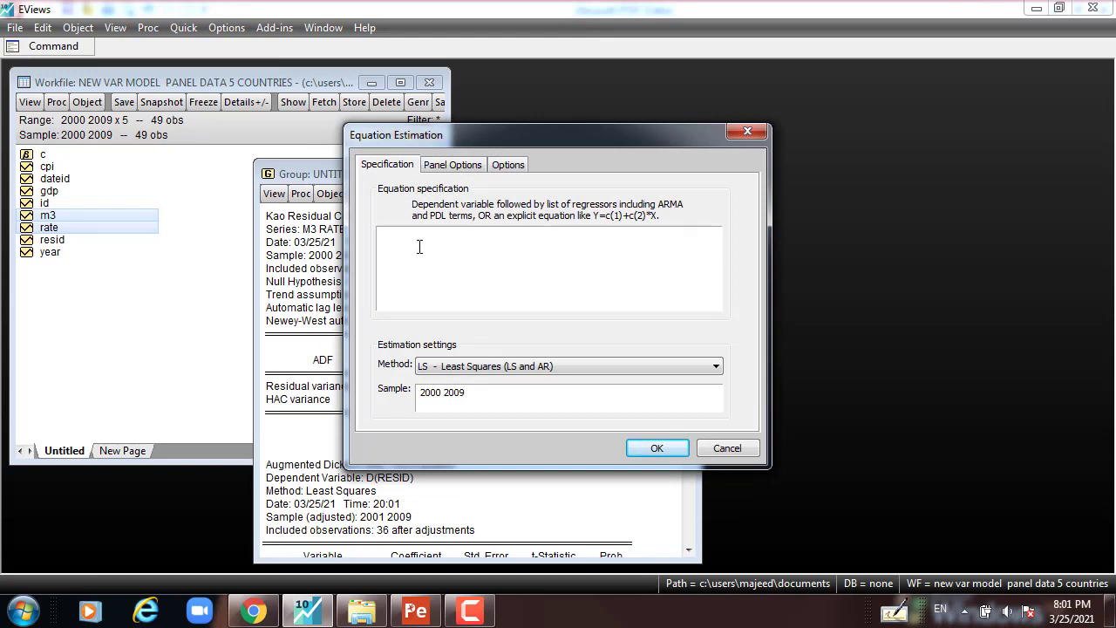
pyautogui.write('m3 c m3(-1) m3(-2) rate(-1) rate(-2)')
pyautogui.doubleClick(391, 240)
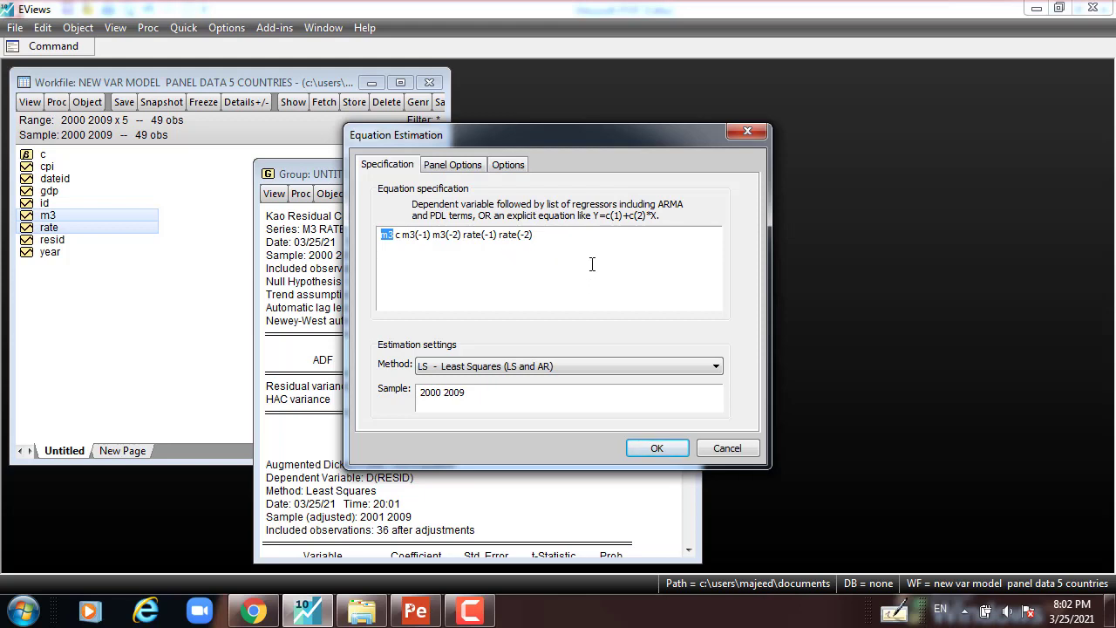
# - Set the cross-section effects to Fixed, keep period effects at None, and estimate the equation
pyautogui.click(452, 168)
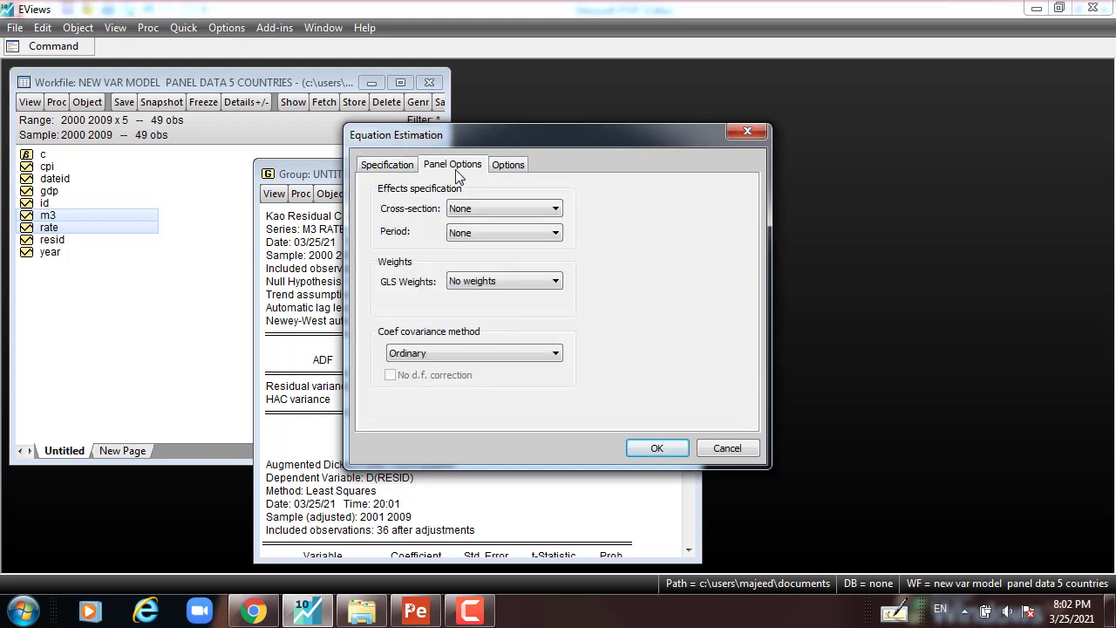
pyautogui.click(478, 212)
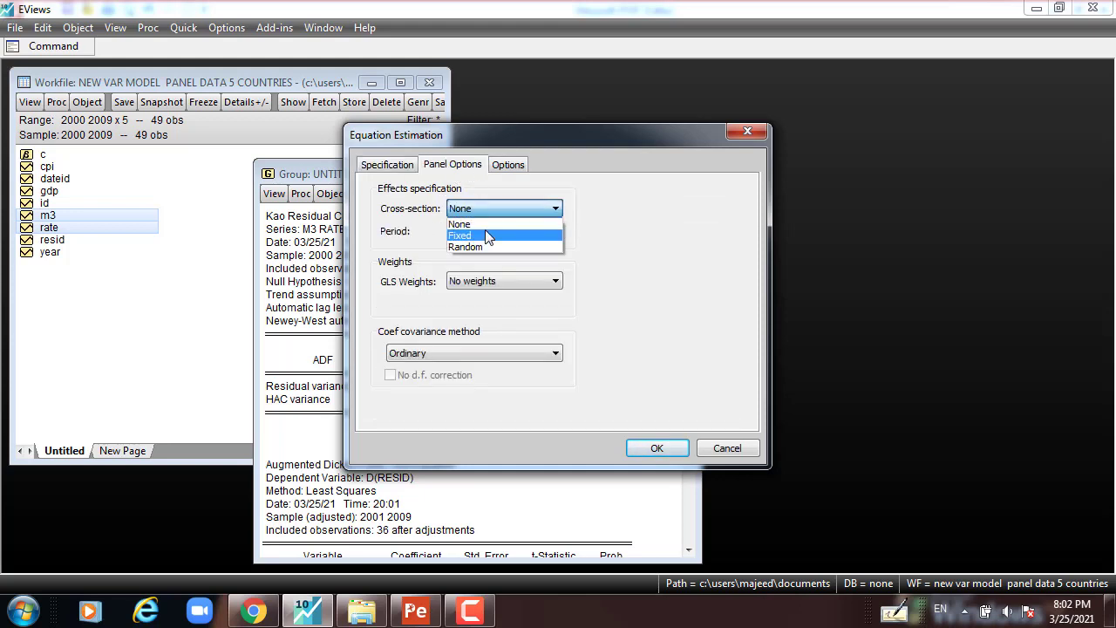
pyautogui.click(486, 237)
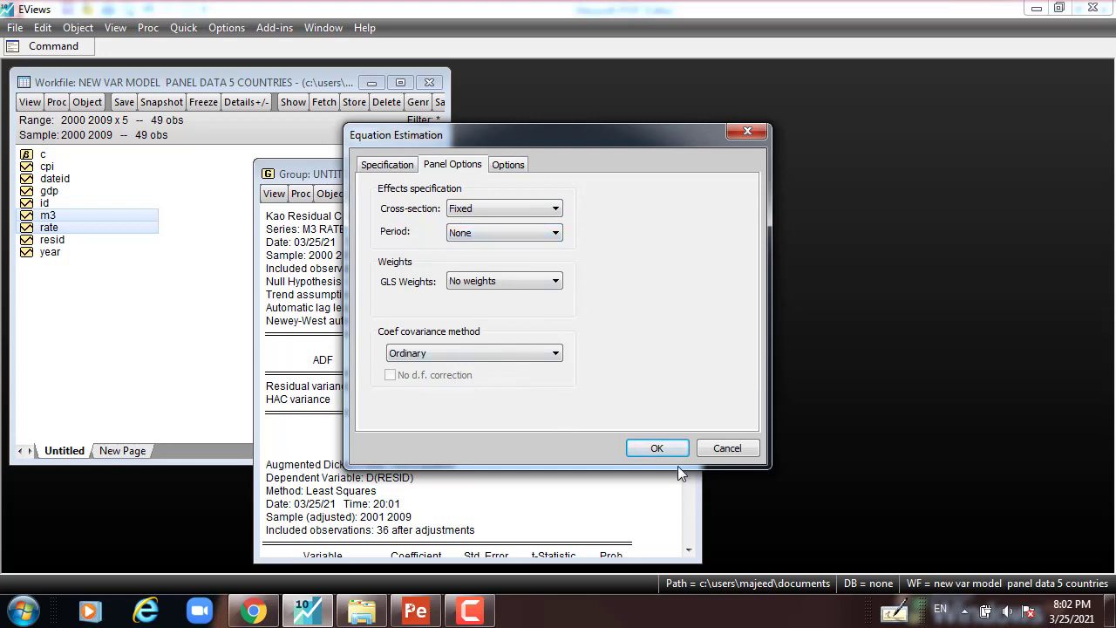
pyautogui.click(660, 446)
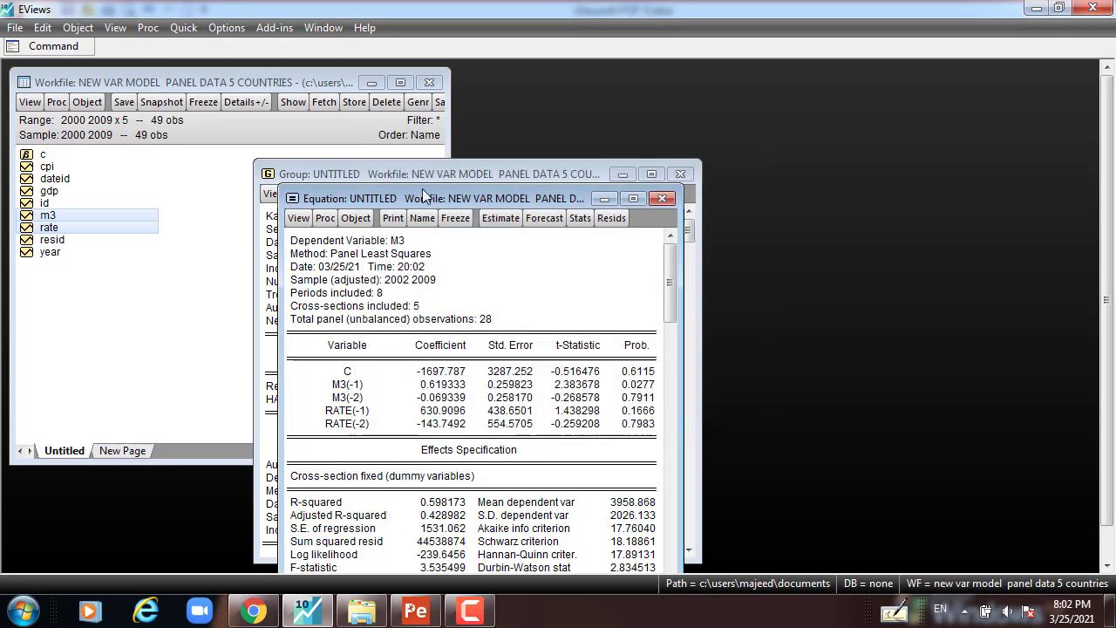
# - Move the equation window closer to the workfile and check the RATE(-1) and RATE(-2) terms and the dependent variable
pyautogui.moveTo(432, 199); pyautogui.dragTo(383, 127)
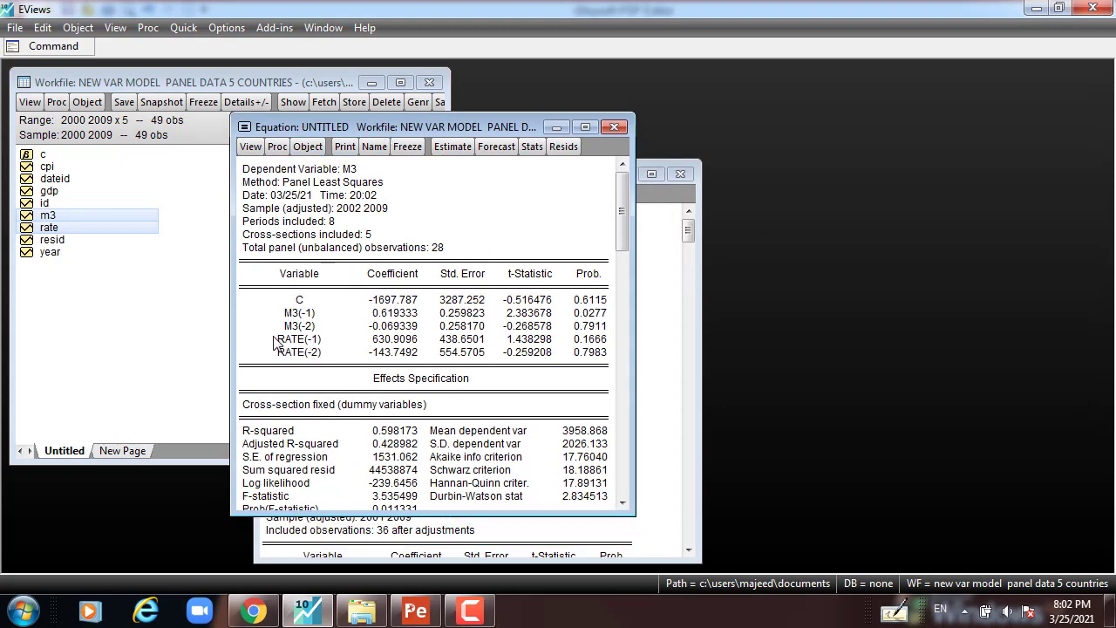
pyautogui.moveTo(275, 340); pyautogui.dragTo(314, 353)
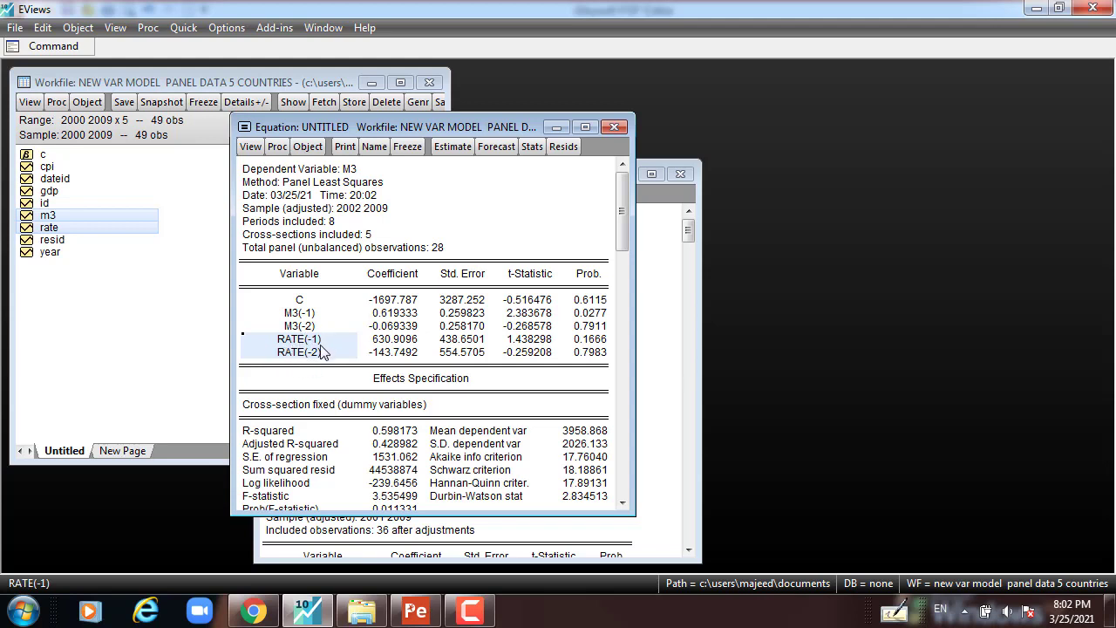
pyautogui.click(356, 171)
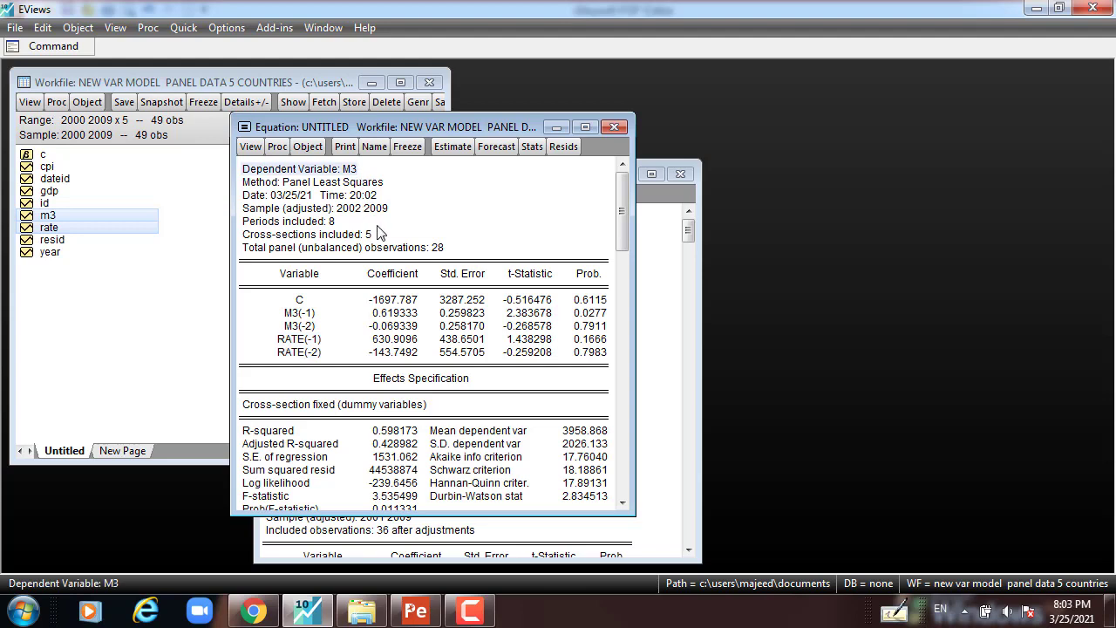
# - Re-estimate the M3 equation with Random cross-section effects and check its lagged RATE terms and dependent variable
pyautogui.click(452, 146)
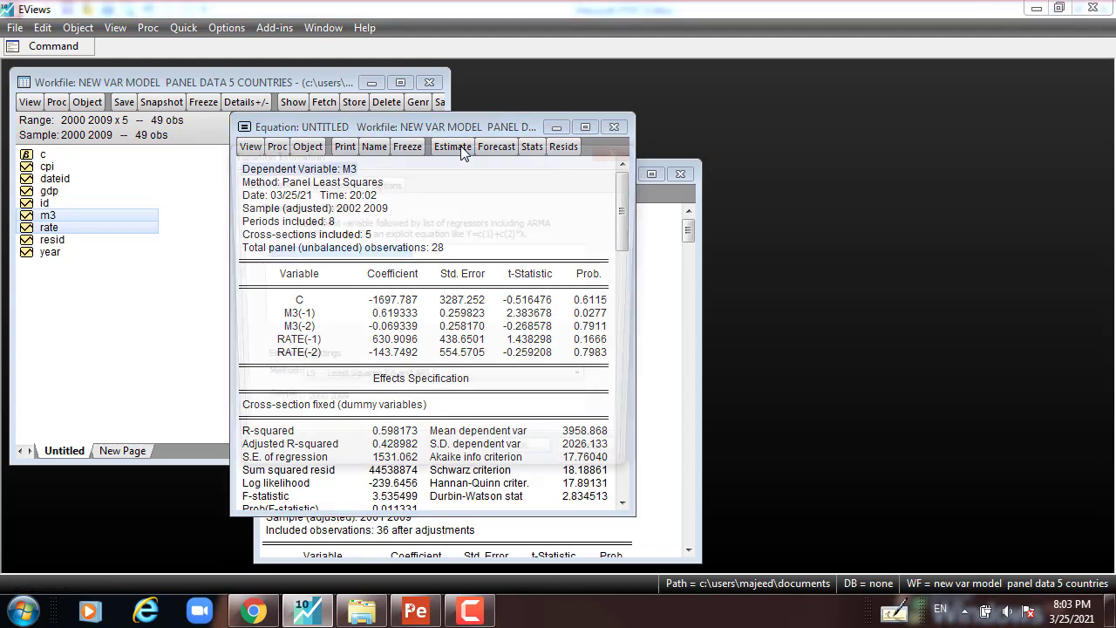
pyautogui.click(328, 182)
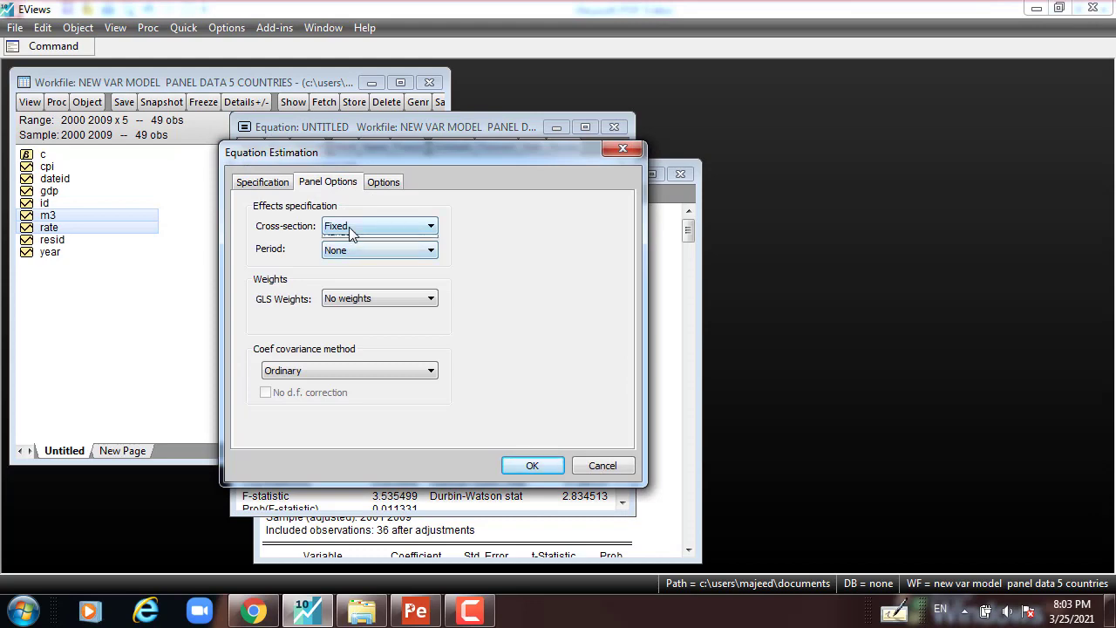
pyautogui.click(349, 229)
pyautogui.click(345, 265)
pyautogui.click(532, 466)
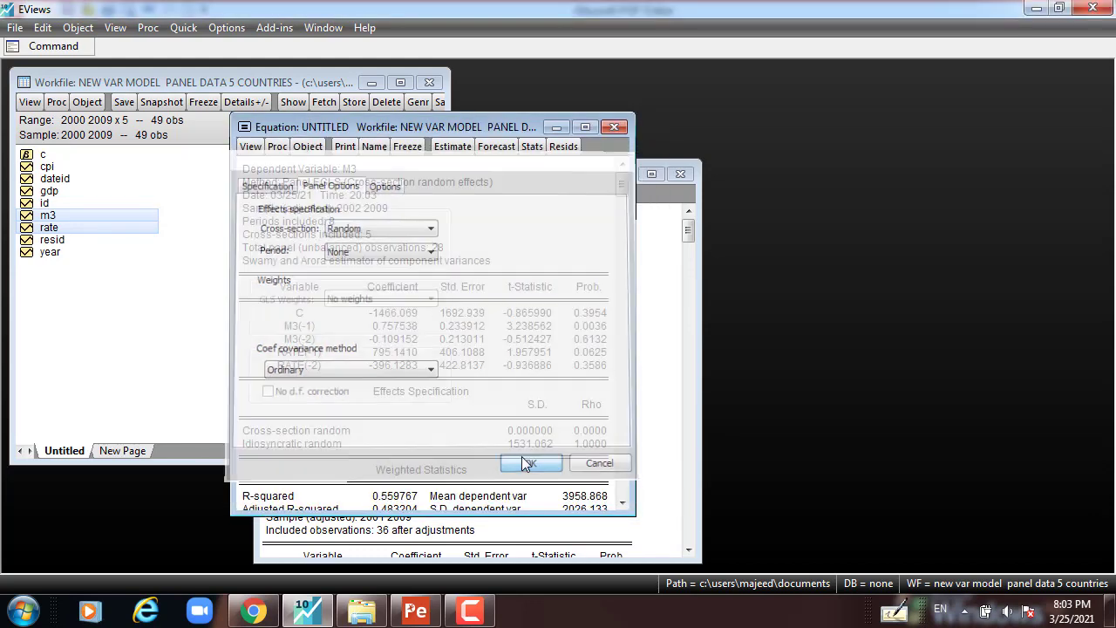
pyautogui.moveTo(282, 358); pyautogui.dragTo(333, 366)
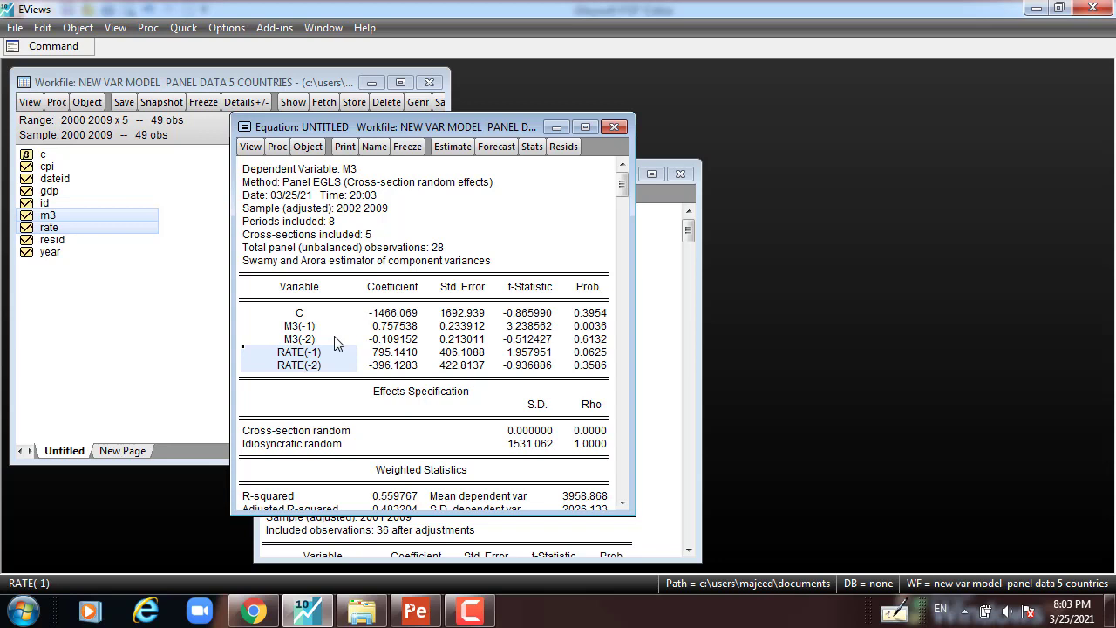
pyautogui.click(356, 169)
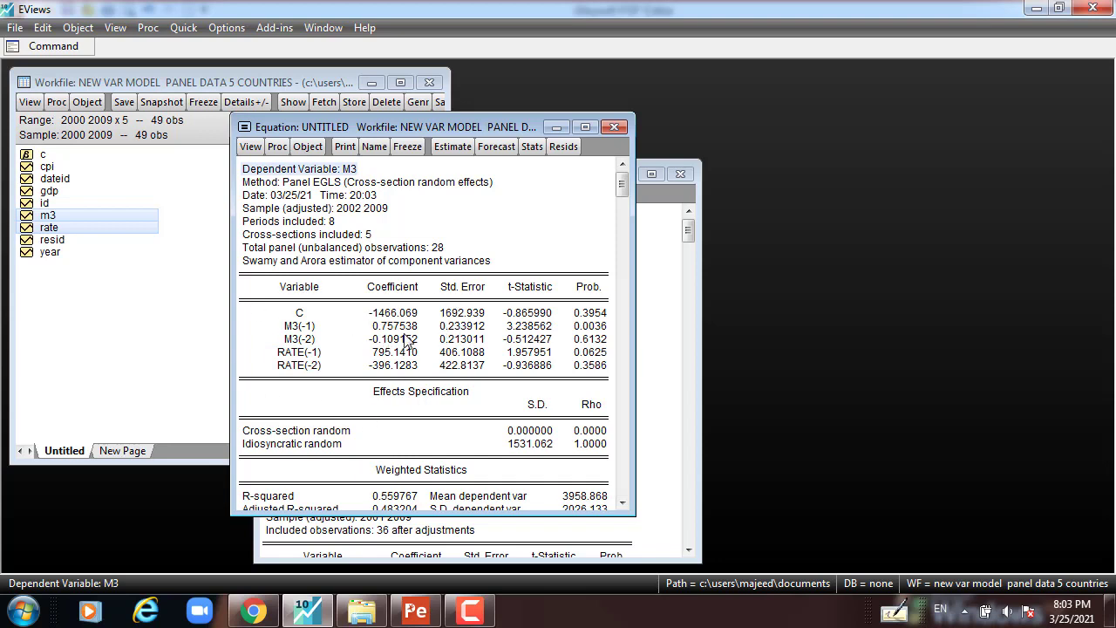
# - Run the Correlated Random Effects - Hausman Test on the M3 equation and check the cross-section random probability
pyautogui.click(251, 146)
pyautogui.moveTo(288, 327)
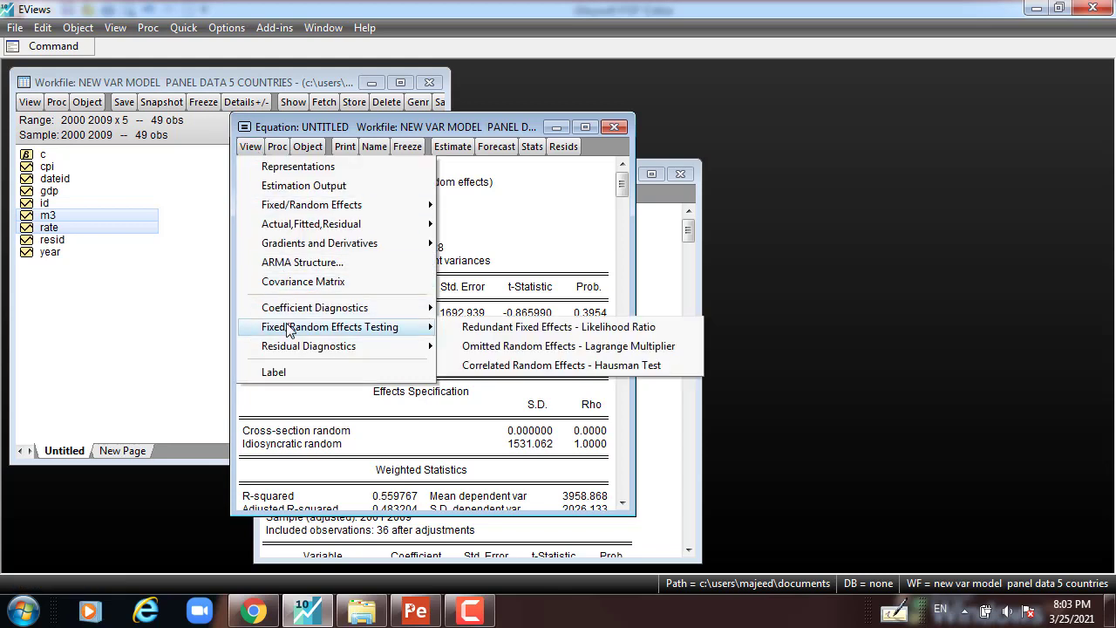
pyautogui.click(497, 366)
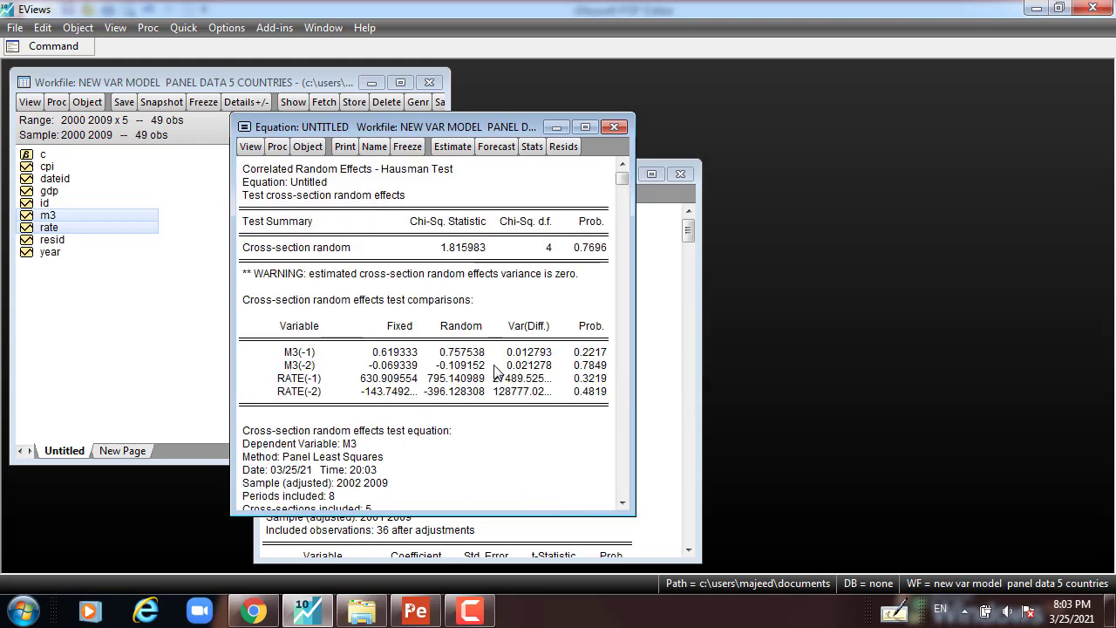
pyautogui.click(587, 249)
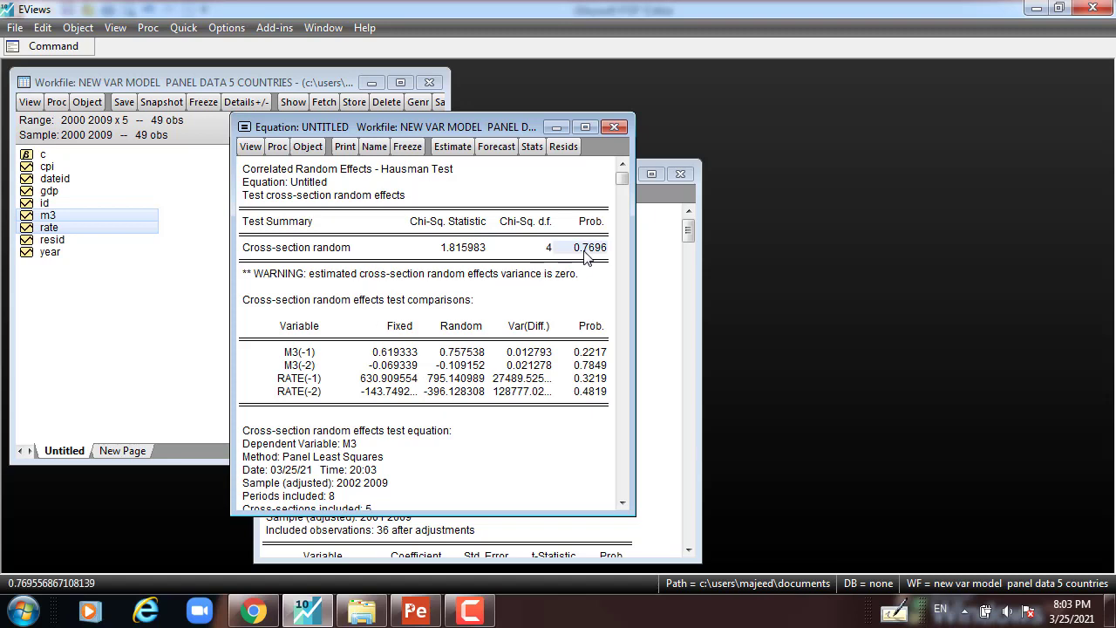
pyautogui.click(285, 247)
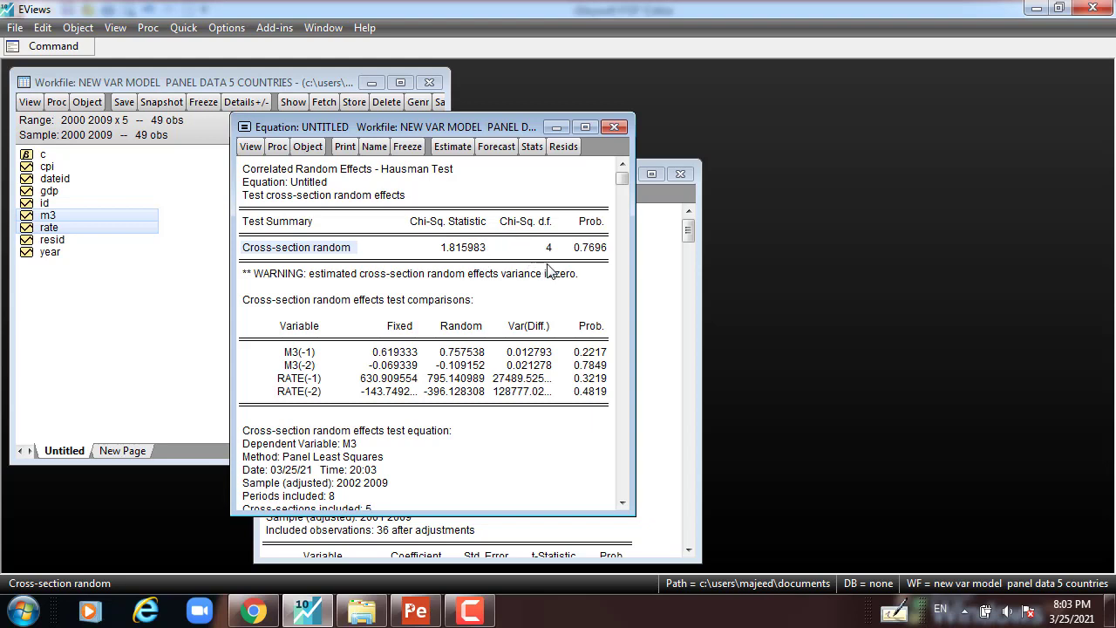
pyautogui.click(590, 251)
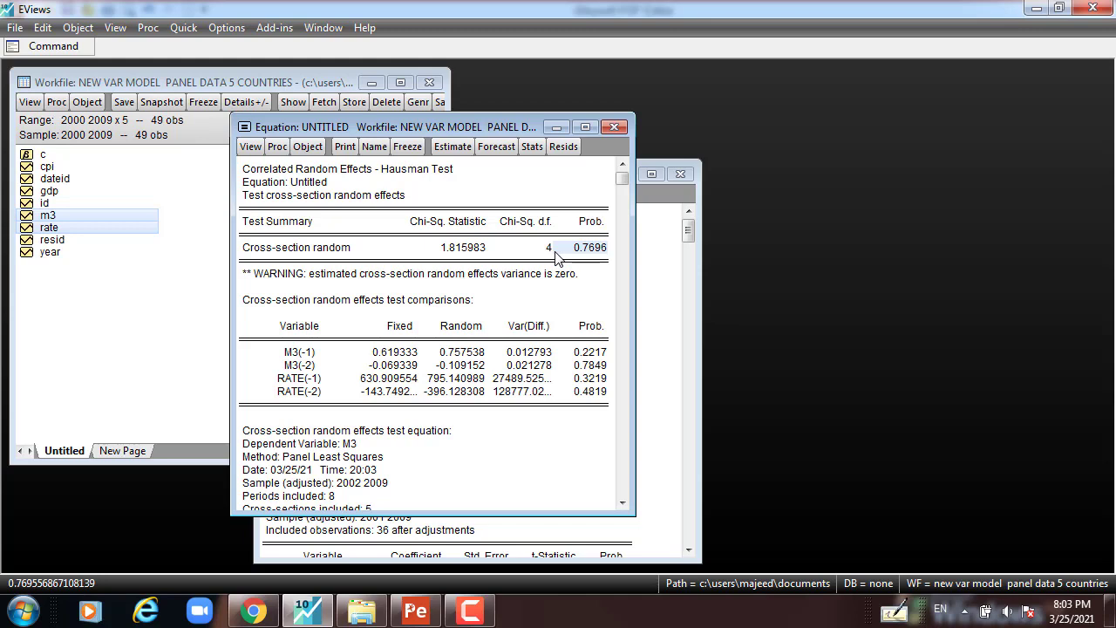
# - Switch to the Panel VAR guide in iSkysoft PDF Editor and read the Hausman null and alternative hypotheses
pyautogui.click(415, 610)
pyautogui.scroll(-5, 416, 420)
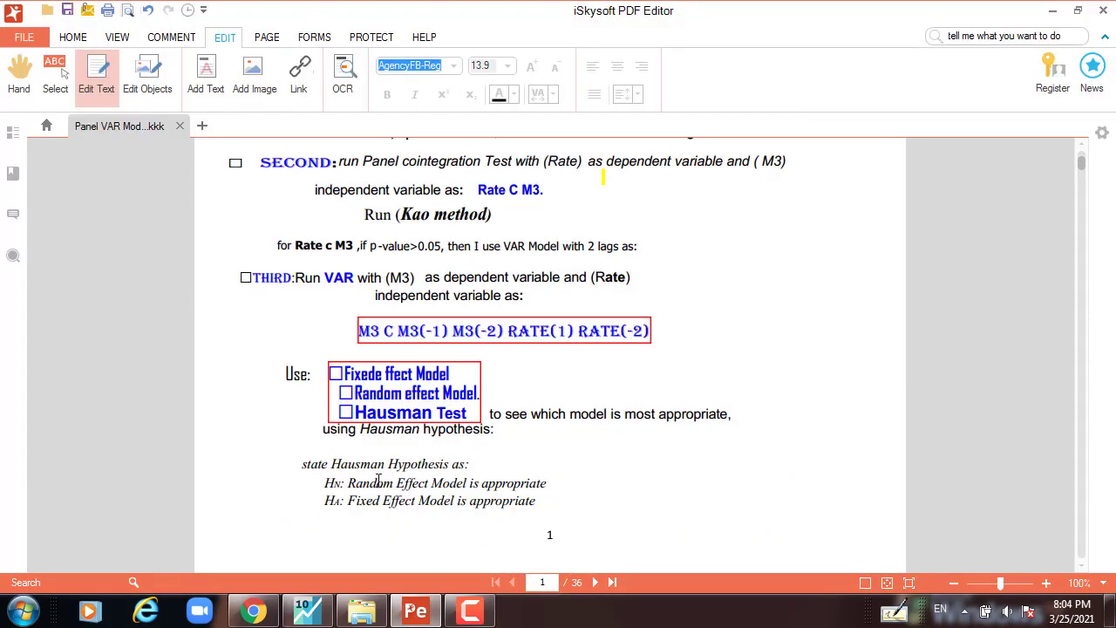
pyautogui.click(356, 491)
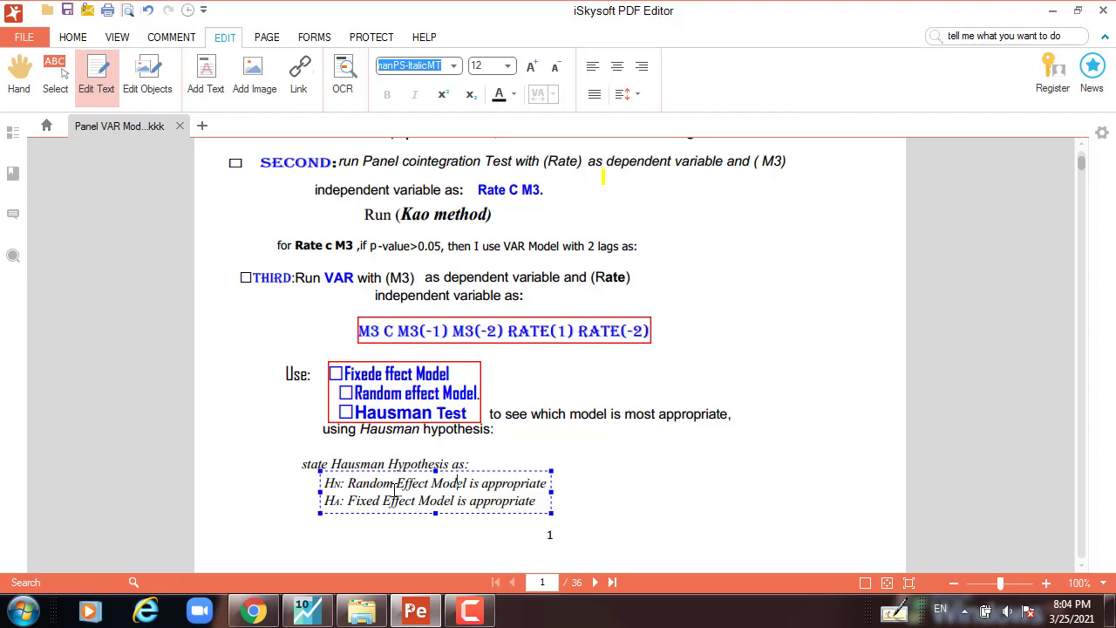
# - Switch back to EViews and examine the Hausman probability and the RATE(-1) and RATE(-2) rows of the test comparisons
pyautogui.click(306, 611)
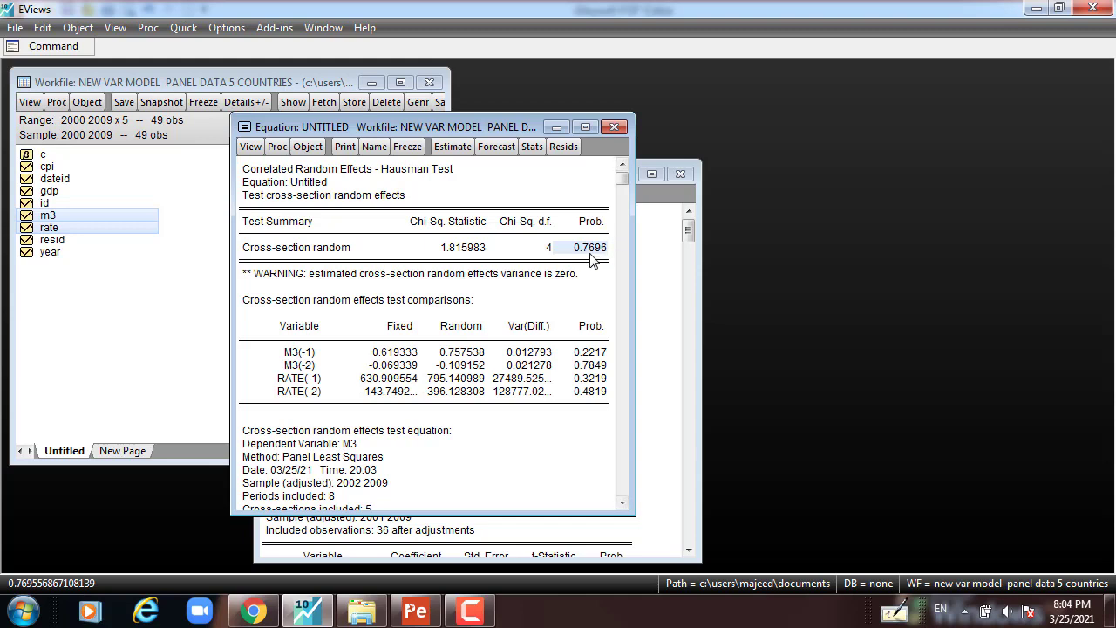
pyautogui.click(252, 147)
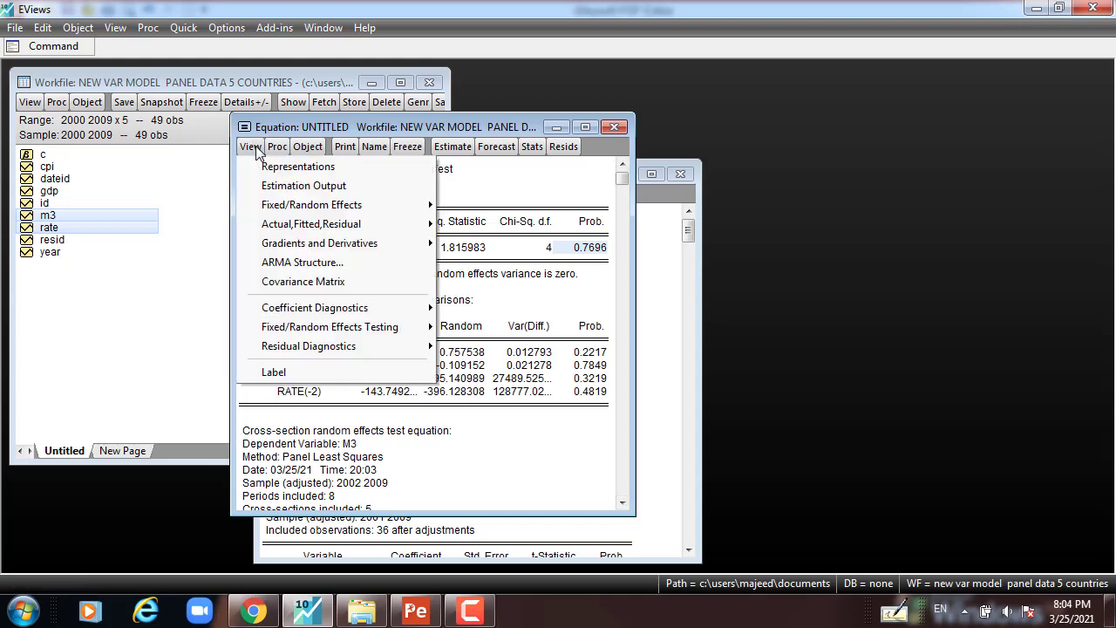
pyautogui.click(526, 170)
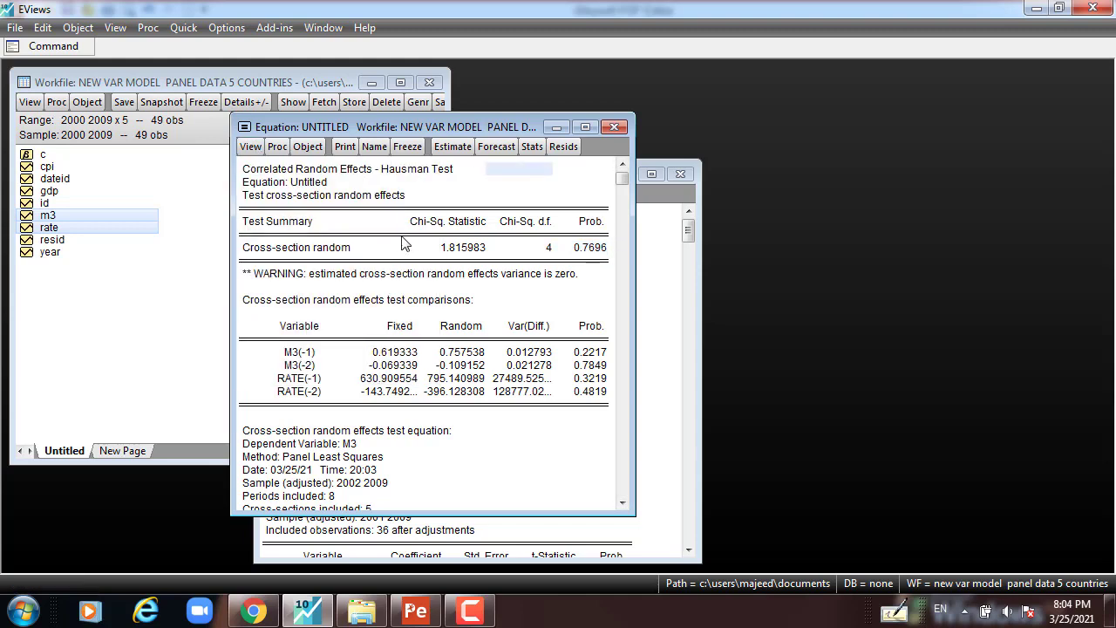
pyautogui.click(299, 381)
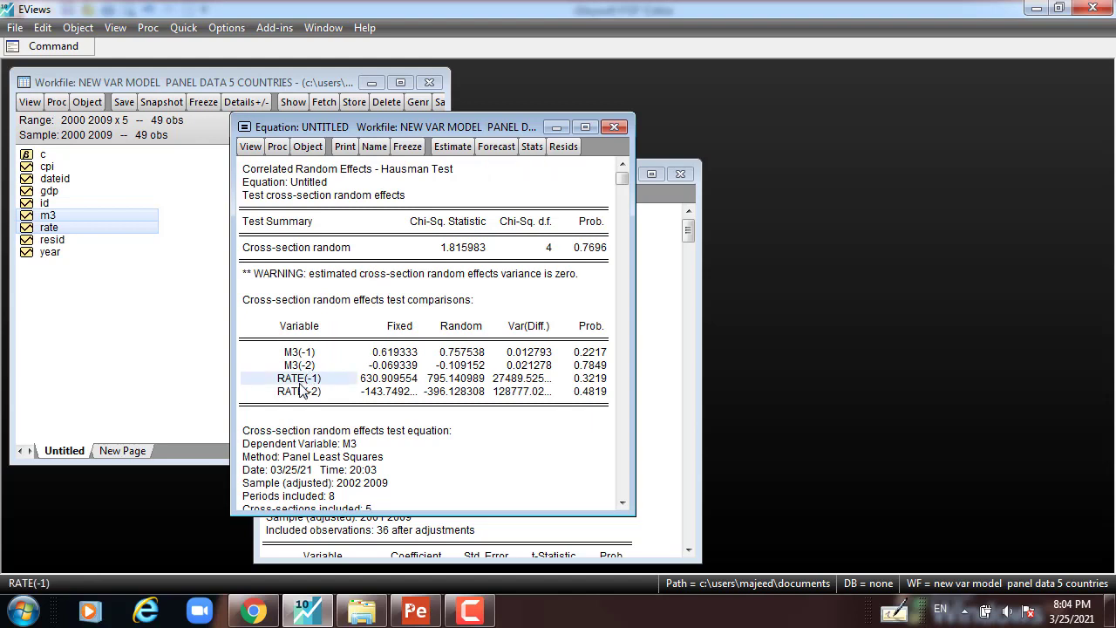
pyautogui.moveTo(301, 390); pyautogui.dragTo(304, 394)
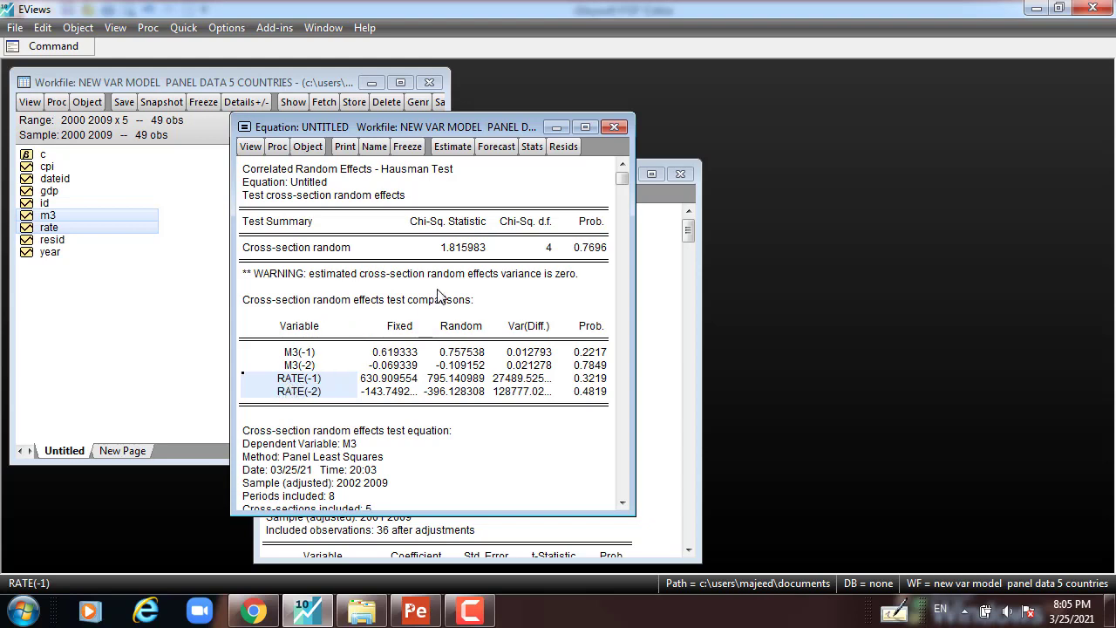
# - Re-estimate the M3 equation, keeping cross-section effects at Random and period effects at None
pyautogui.click(453, 147)
pyautogui.click(318, 186)
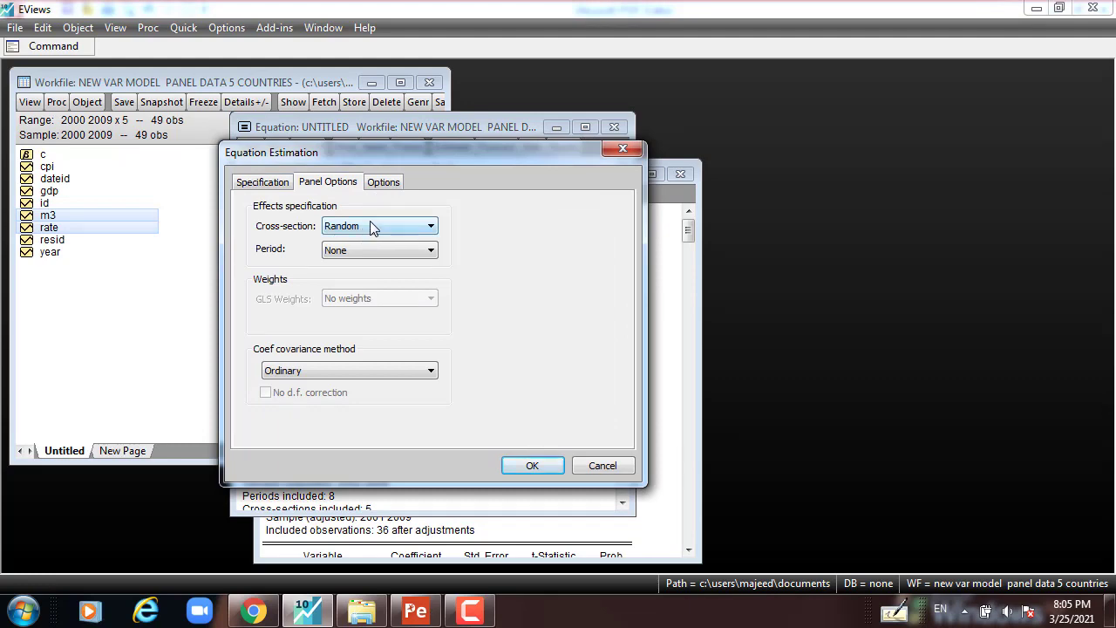
pyautogui.click(532, 466)
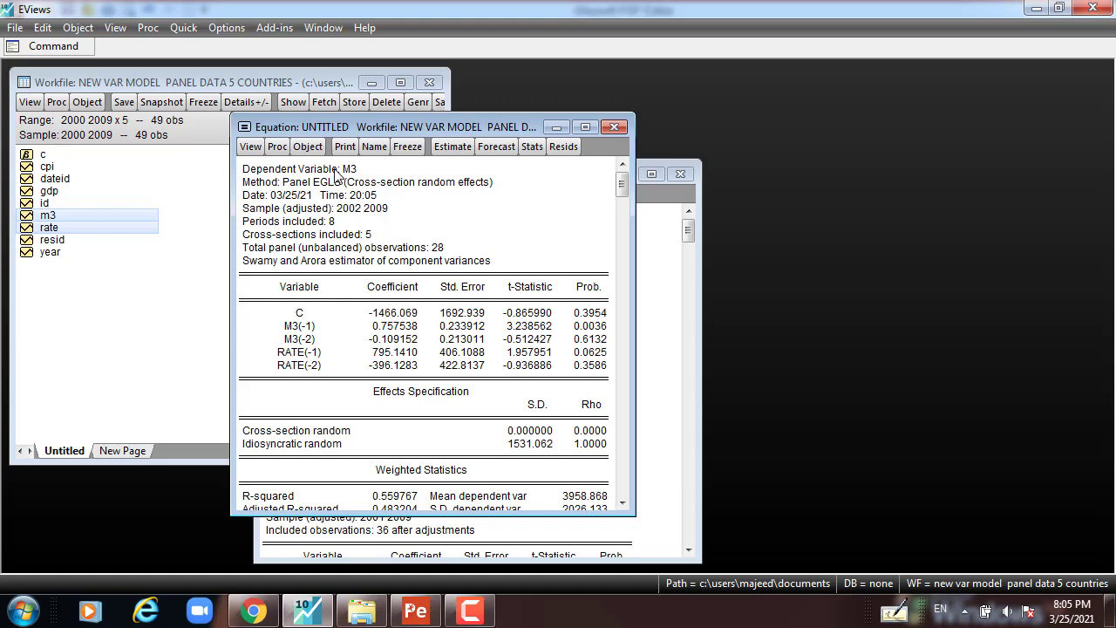
# - Examine the RATE(-1) and RATE(-2) terms and the dependent variable in the random effects output
pyautogui.click(302, 354)
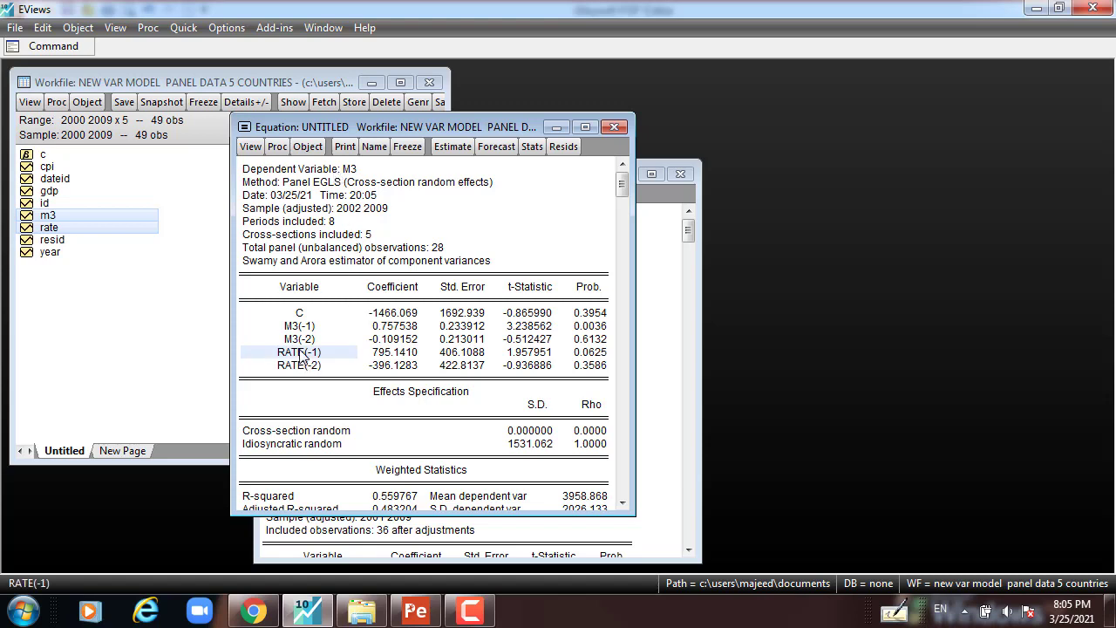
pyautogui.click(300, 366)
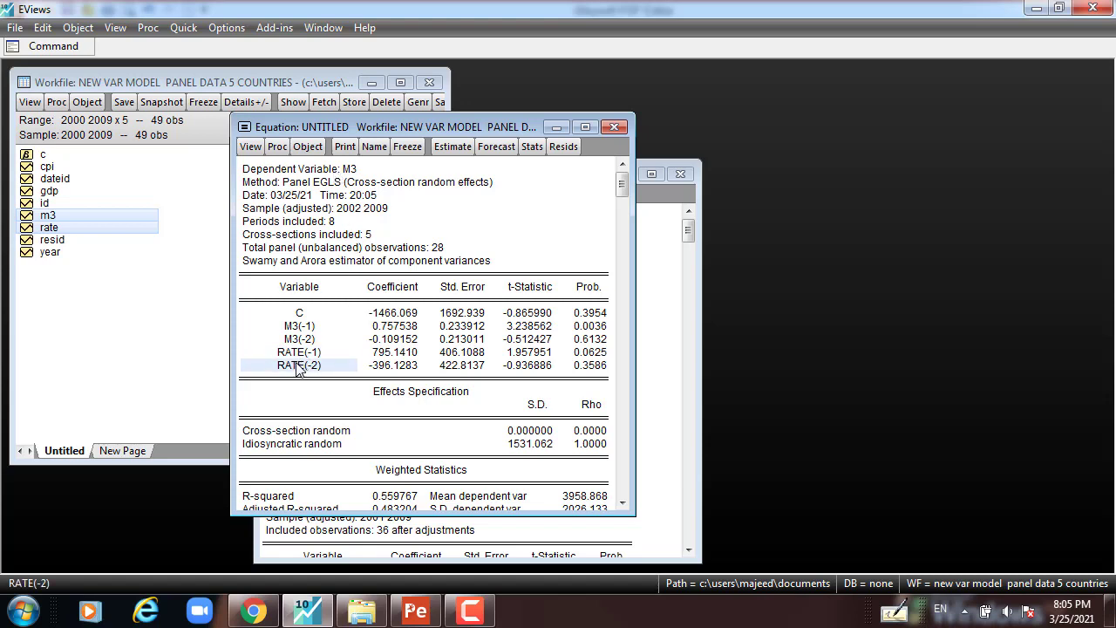
pyautogui.click(300, 341)
pyautogui.click(300, 366)
pyautogui.click(297, 342)
pyautogui.moveTo(298, 350); pyautogui.dragTo(300, 367)
pyautogui.click(343, 171)
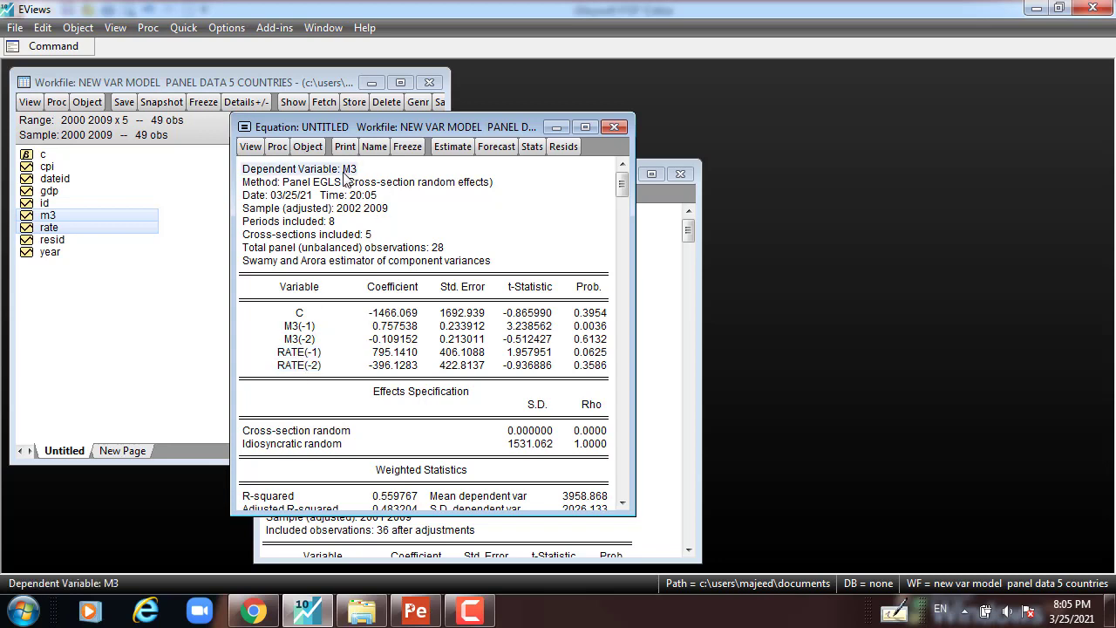
# - Run a Wald coefficient restrictions test on the M3 equation with the restriction C(4)=c(5)=0
pyautogui.click(251, 146)
pyautogui.moveTo(296, 311)
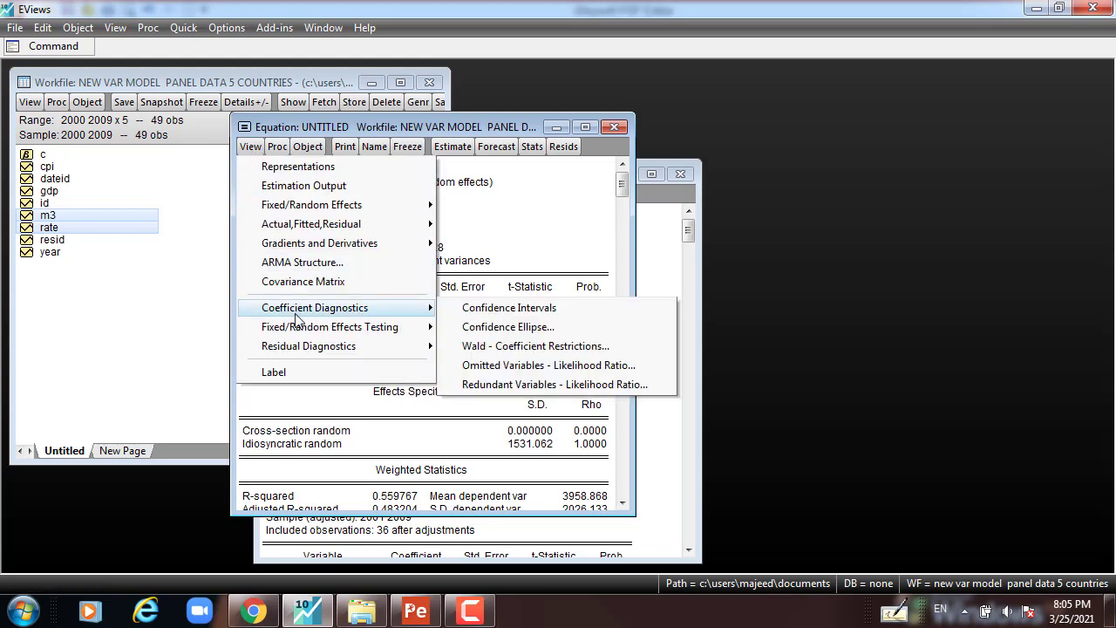
pyautogui.click(495, 347)
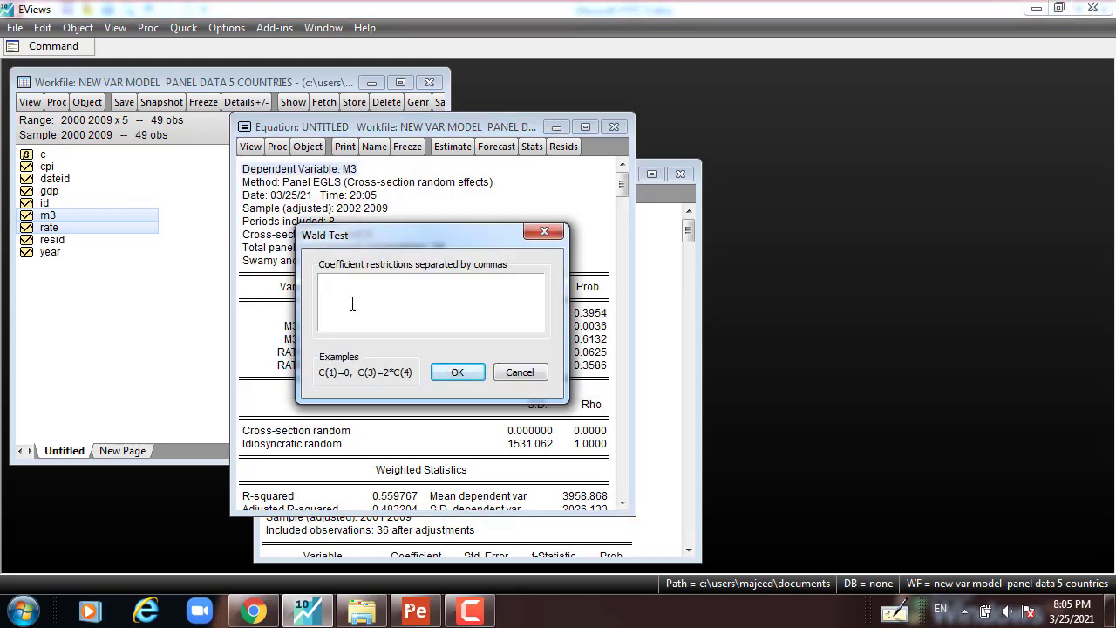
pyautogui.moveTo(397, 242); pyautogui.dragTo(535, 254)
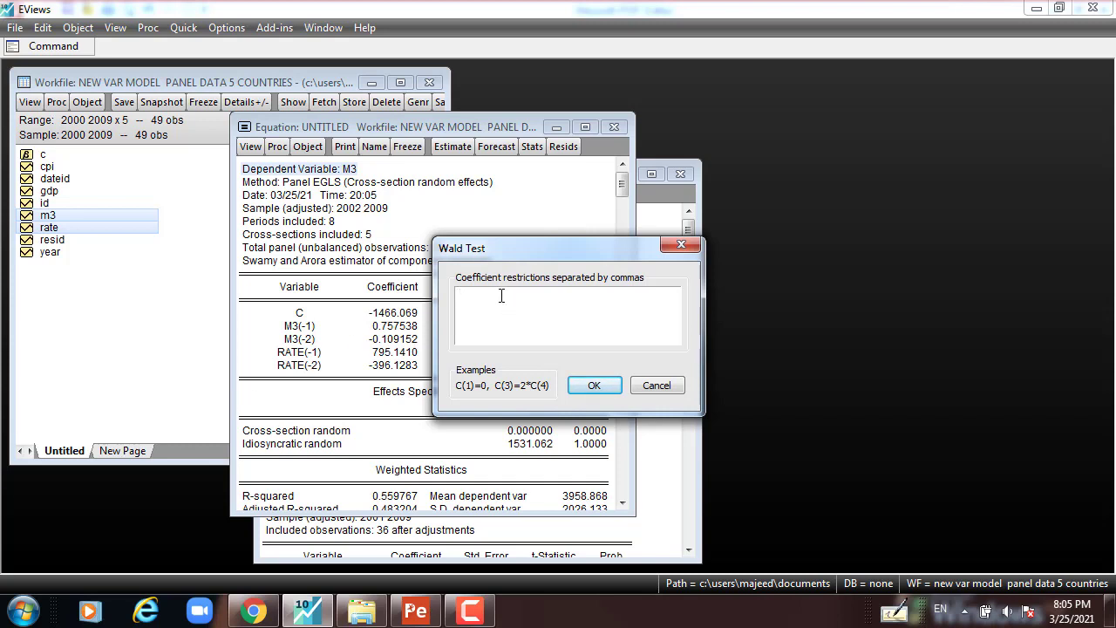
pyautogui.write('C(4)=c(5)=0')
pyautogui.moveTo(539, 291); pyautogui.dragTo(460, 295)
pyautogui.moveTo(528, 295); pyautogui.dragTo(439, 301)
pyautogui.click(597, 386)
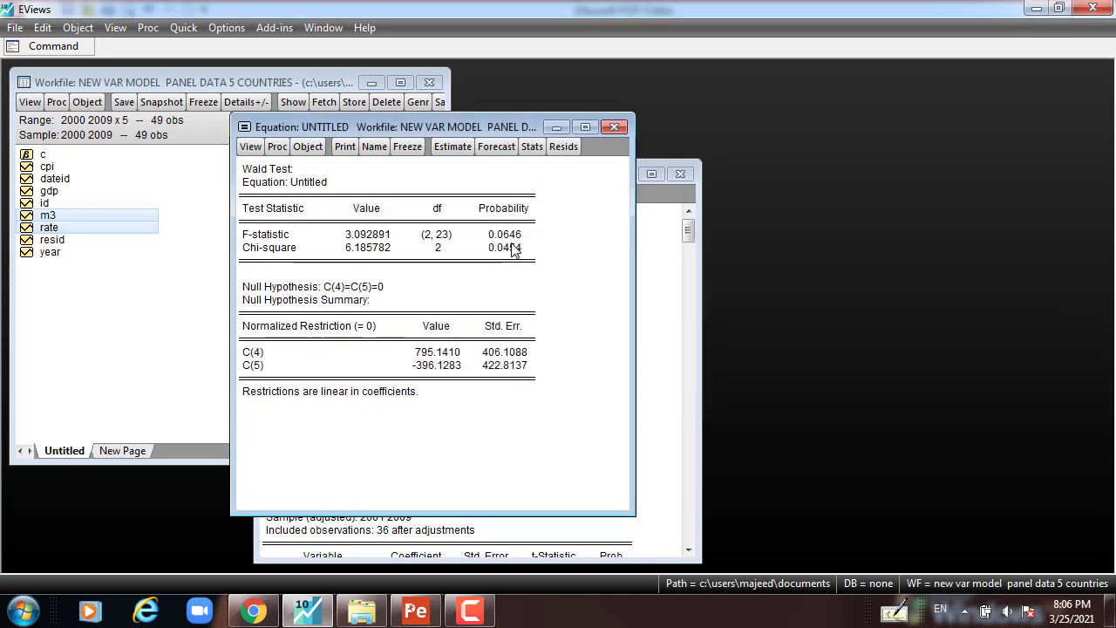
# - Check the Wald test's F-statistic probability against its null hypothesis on C(4) and C(5)
pyautogui.click(515, 236)
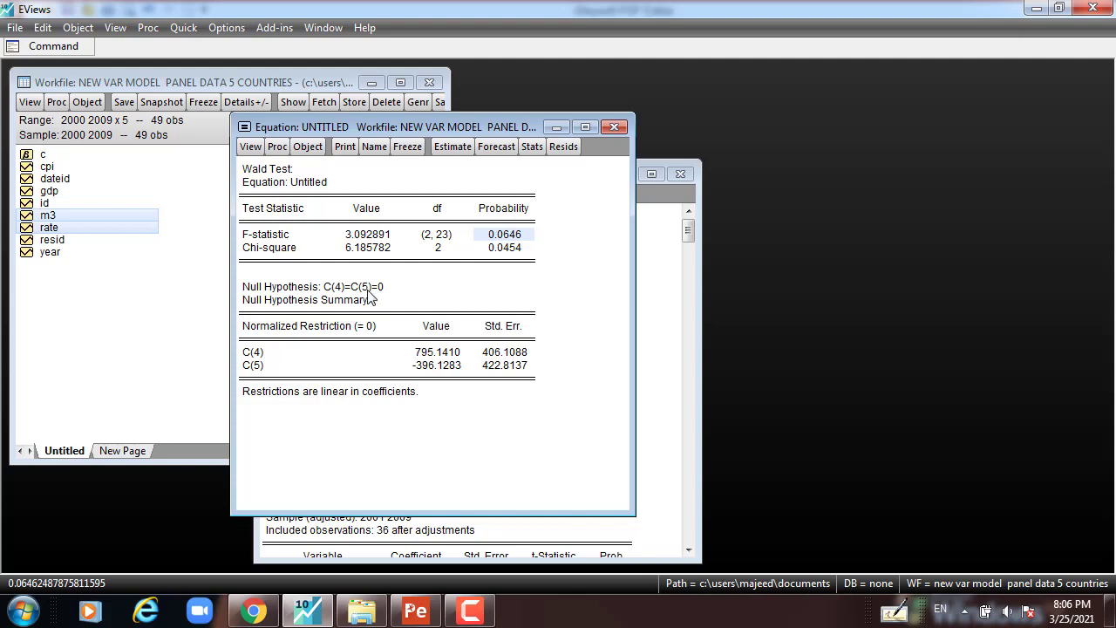
pyautogui.click(367, 289)
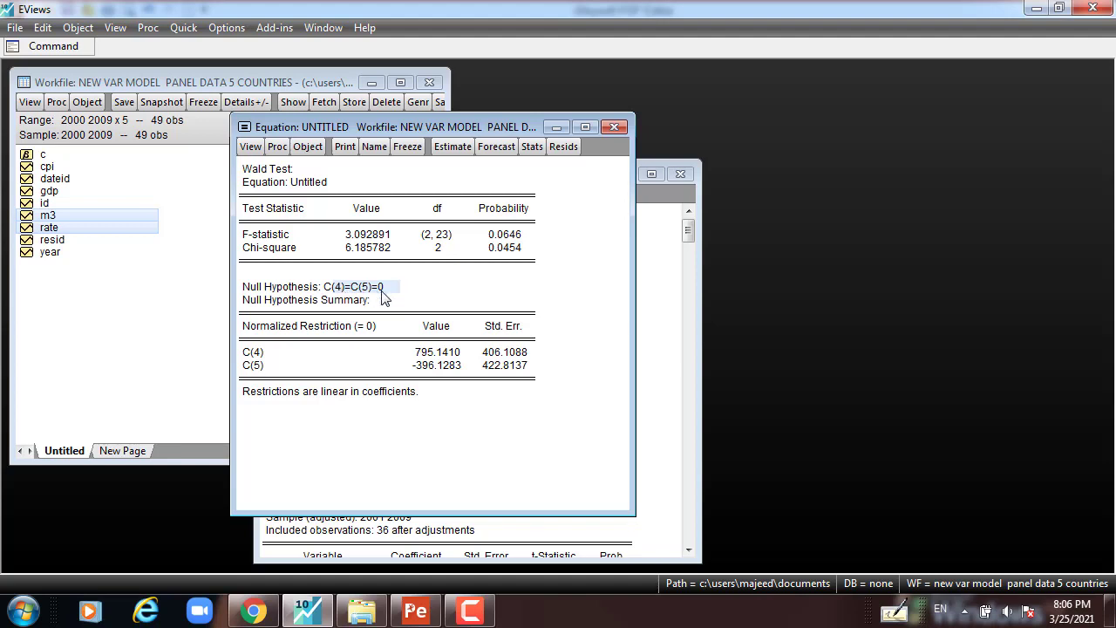
pyautogui.click(516, 236)
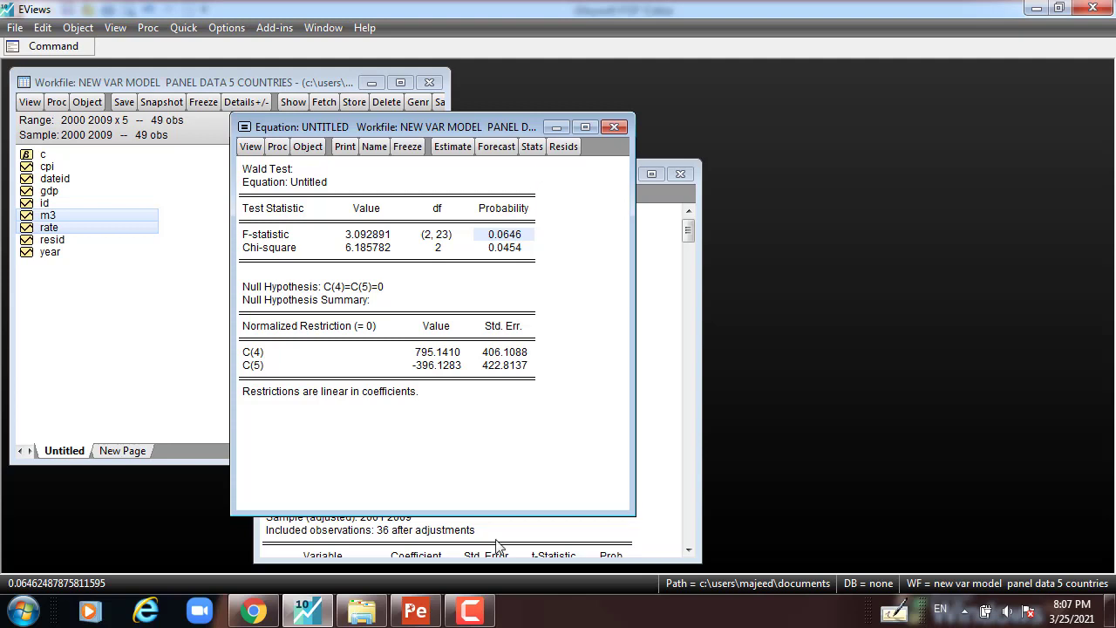
# - Consult the iSkysoft PDF guide for the Wald test interpretation and the Rate equation instructions, and return to EViews
pyautogui.click(415, 611)
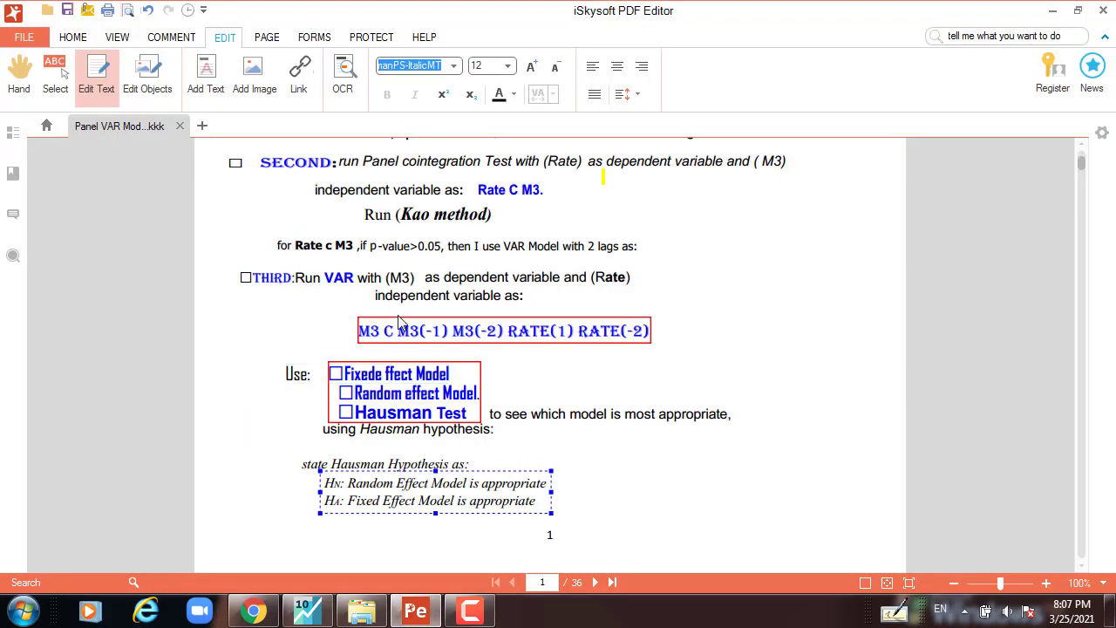
pyautogui.scroll(-10, 397, 323)
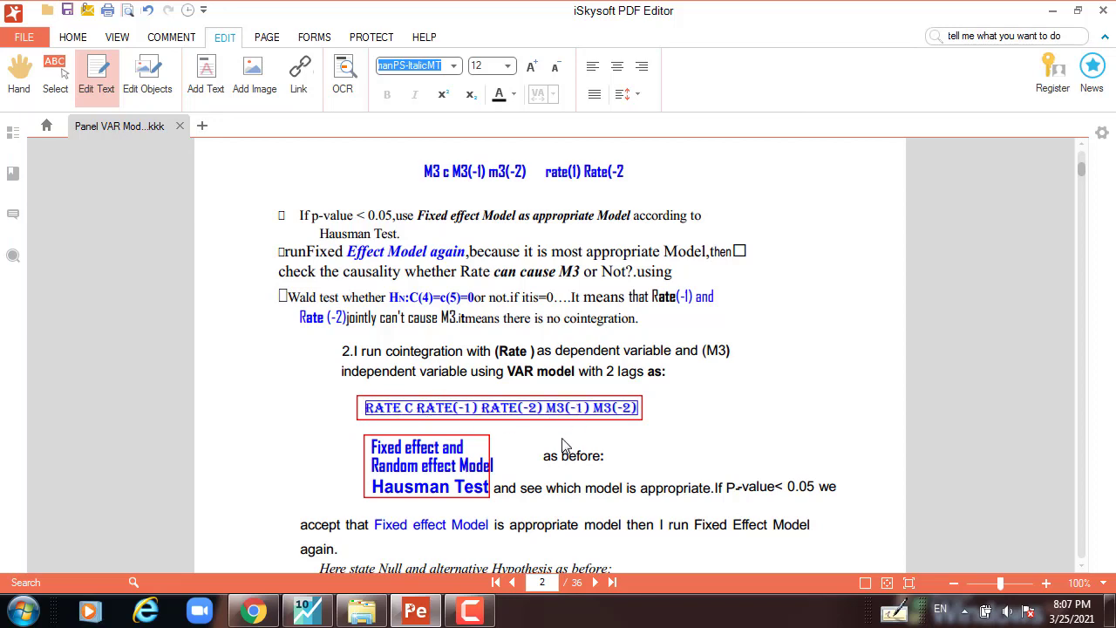
pyautogui.click(303, 608)
# - Close and delete the untitled M3 equation and the untitled Kao cointegration test group
pyautogui.click(613, 128)
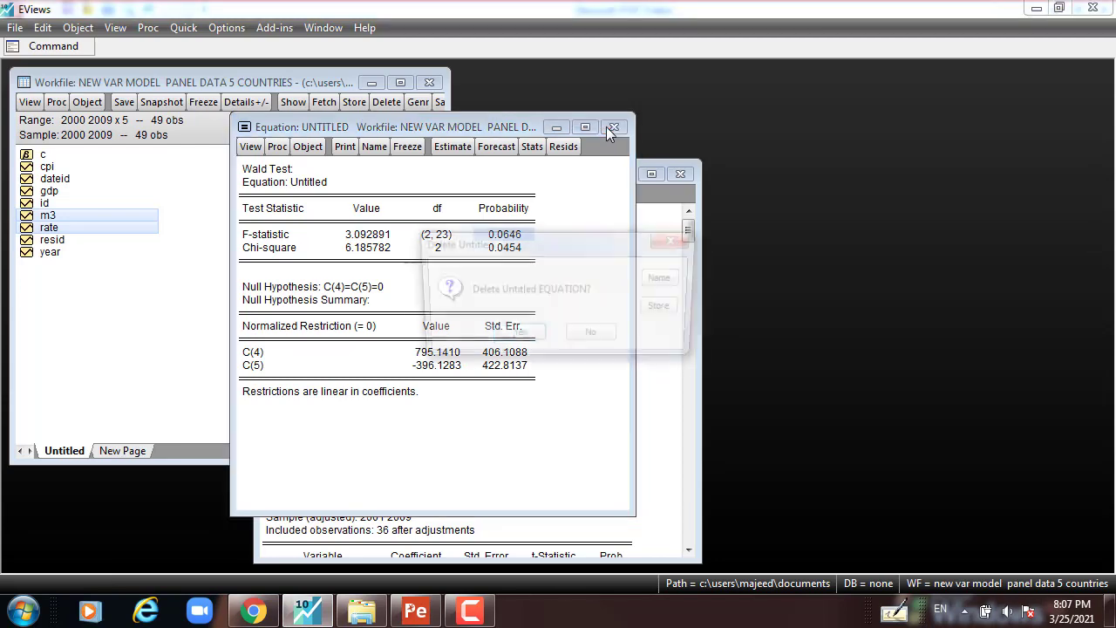
pyautogui.click(521, 335)
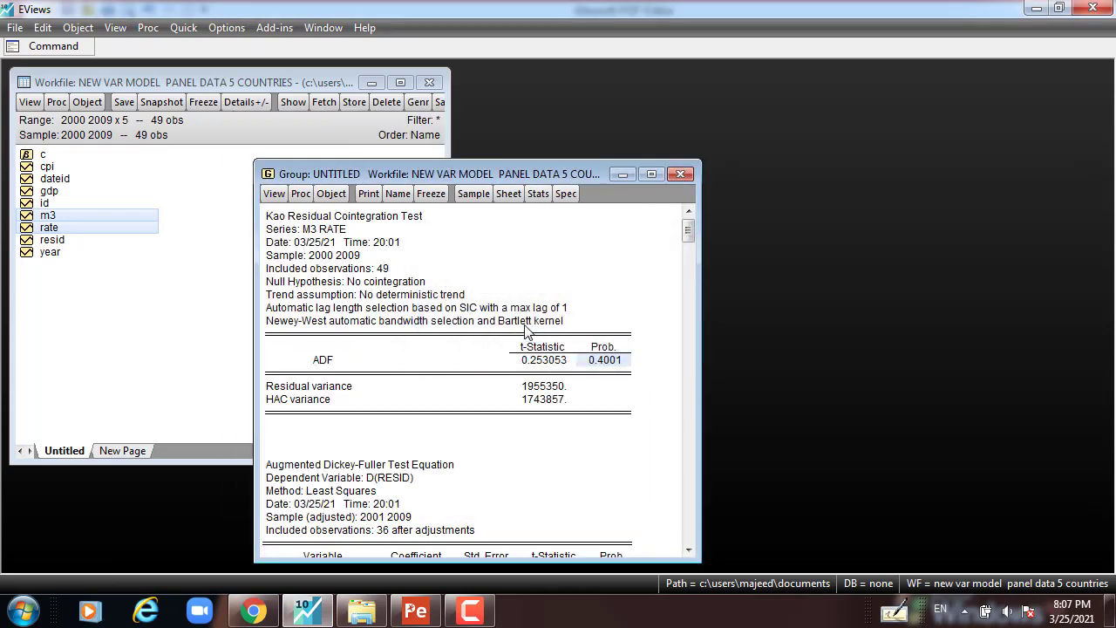
pyautogui.click(680, 173)
pyautogui.click(517, 336)
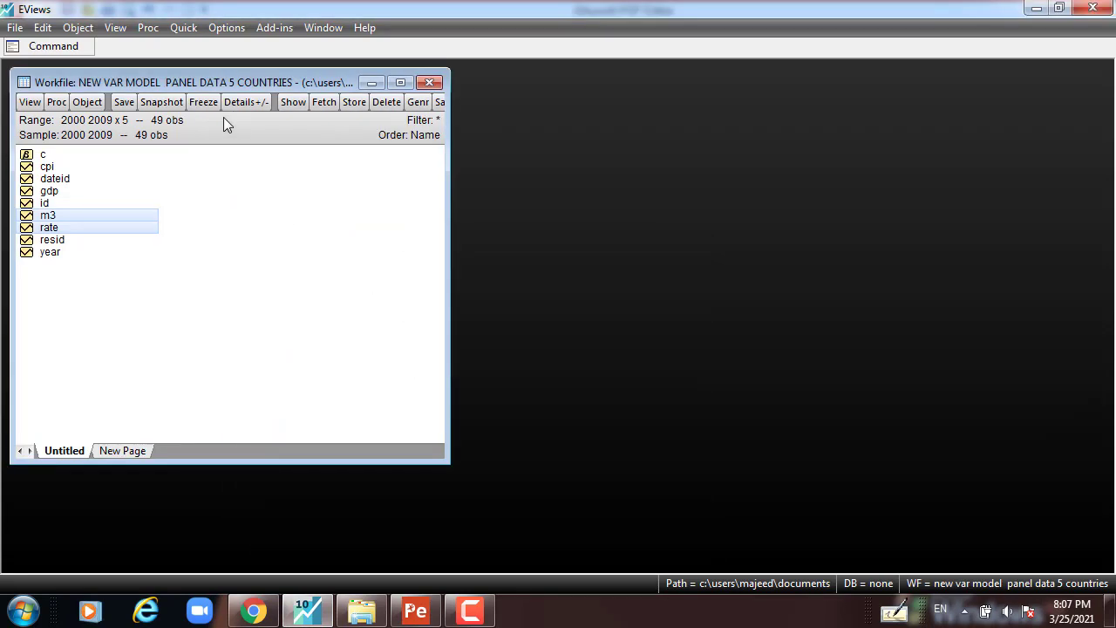
# - Start a Johansen Cointegration Test from the group statistics with rate listed first and m3 second
pyautogui.click(187, 32)
pyautogui.moveTo(227, 173)
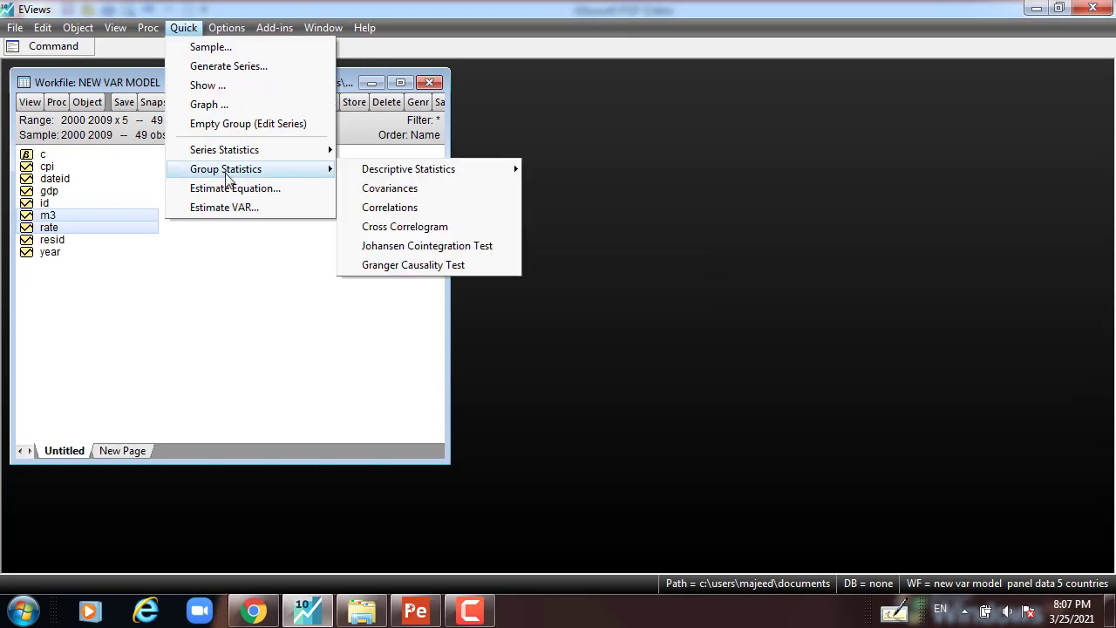
pyautogui.click(436, 246)
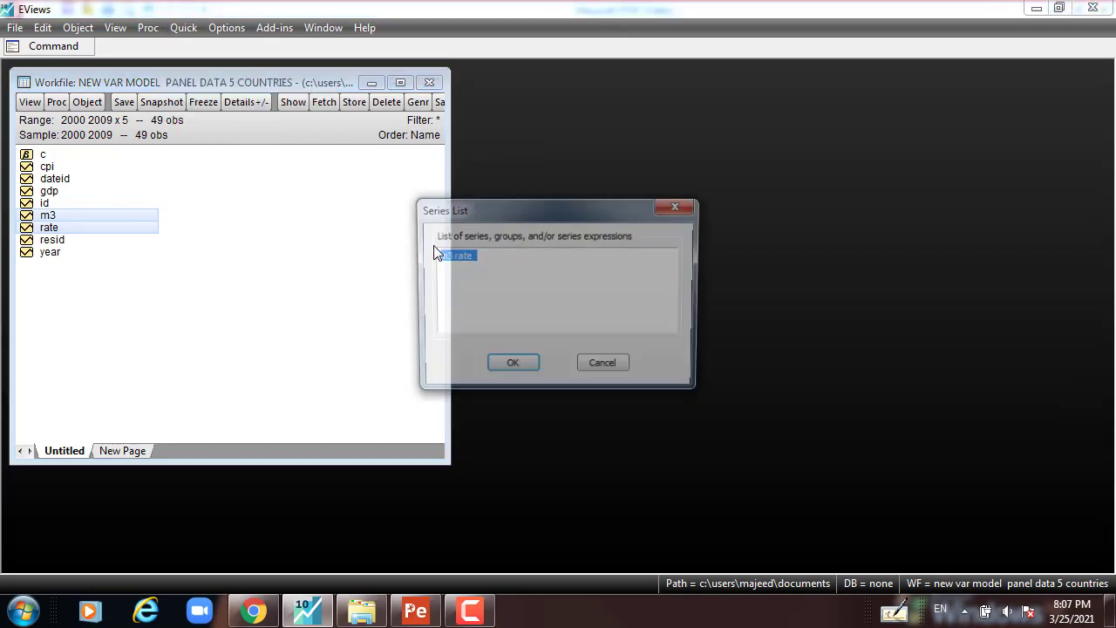
pyautogui.click(451, 258)
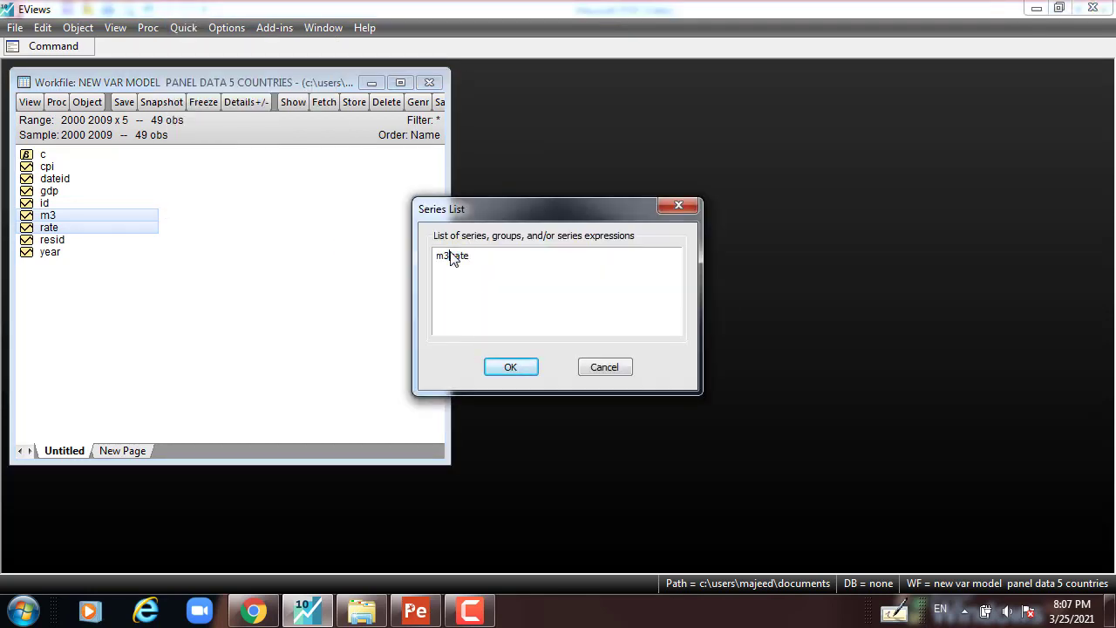
pyautogui.moveTo(489, 254); pyautogui.dragTo(381, 257)
pyautogui.write('rate m')
pyautogui.press('Left')
pyautogui.press('Left')
pyautogui.press('Left')
pyautogui.click(445, 256)
pyautogui.doubleClick(444, 256)
pyautogui.moveTo(453, 257); pyautogui.dragTo(464, 256)
pyautogui.click(510, 367)
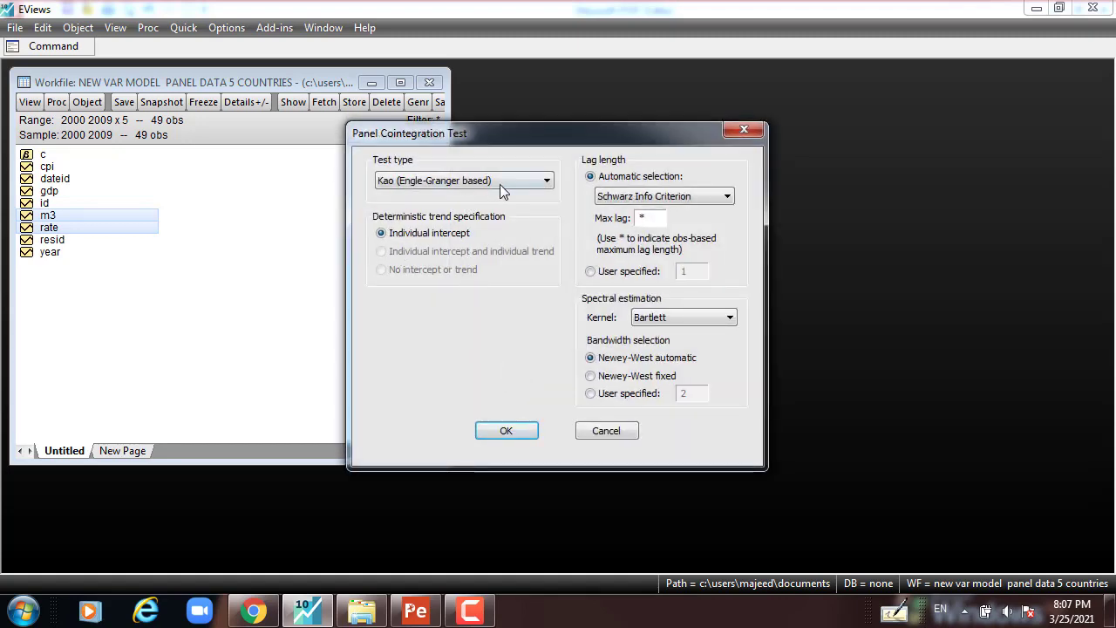
# - Run the Pedroni (Engle-Granger based) panel cointegration test with individual intercept and check the panel and group statistics' probabilities
pyautogui.click(547, 183)
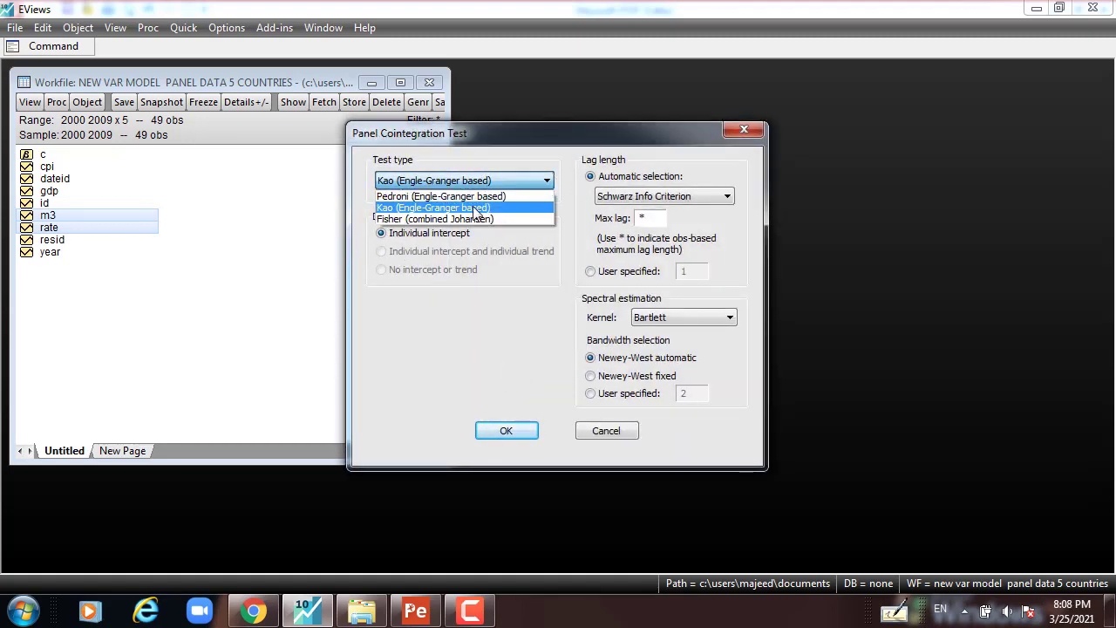
pyautogui.click(462, 197)
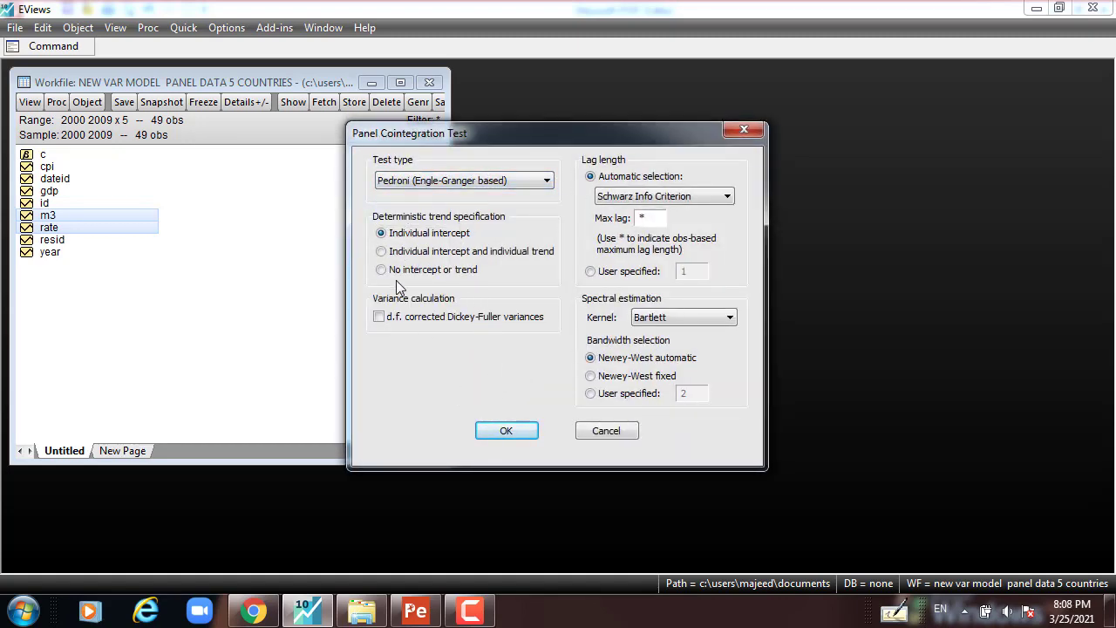
pyautogui.click(508, 430)
pyautogui.moveTo(535, 307); pyautogui.dragTo(540, 349)
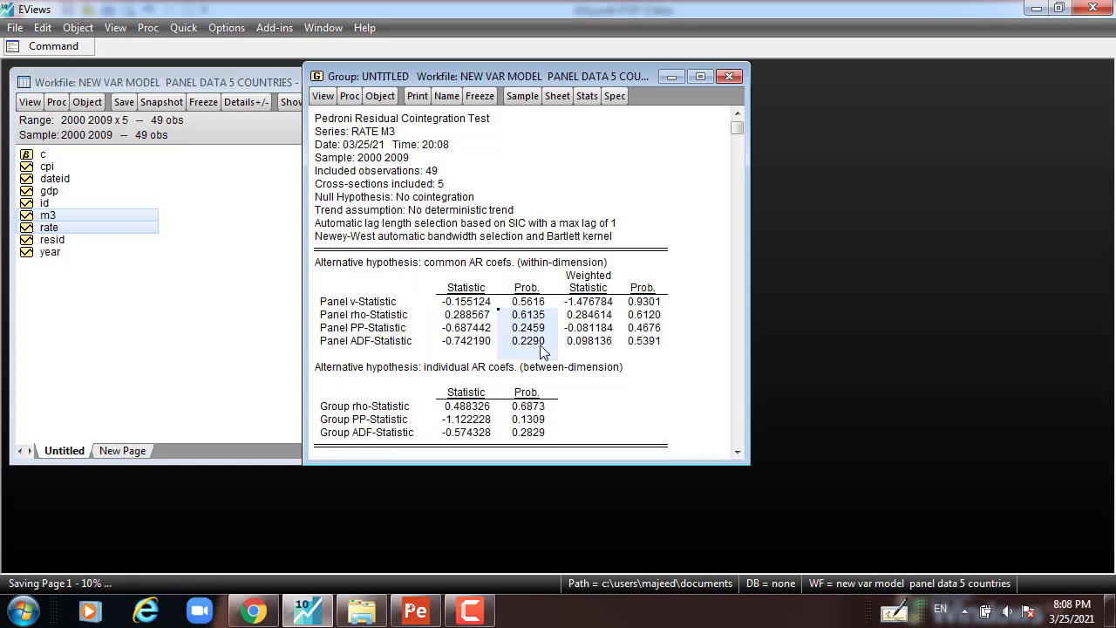
pyautogui.moveTo(643, 300); pyautogui.dragTo(643, 342)
pyautogui.moveTo(524, 408); pyautogui.dragTo(526, 432)
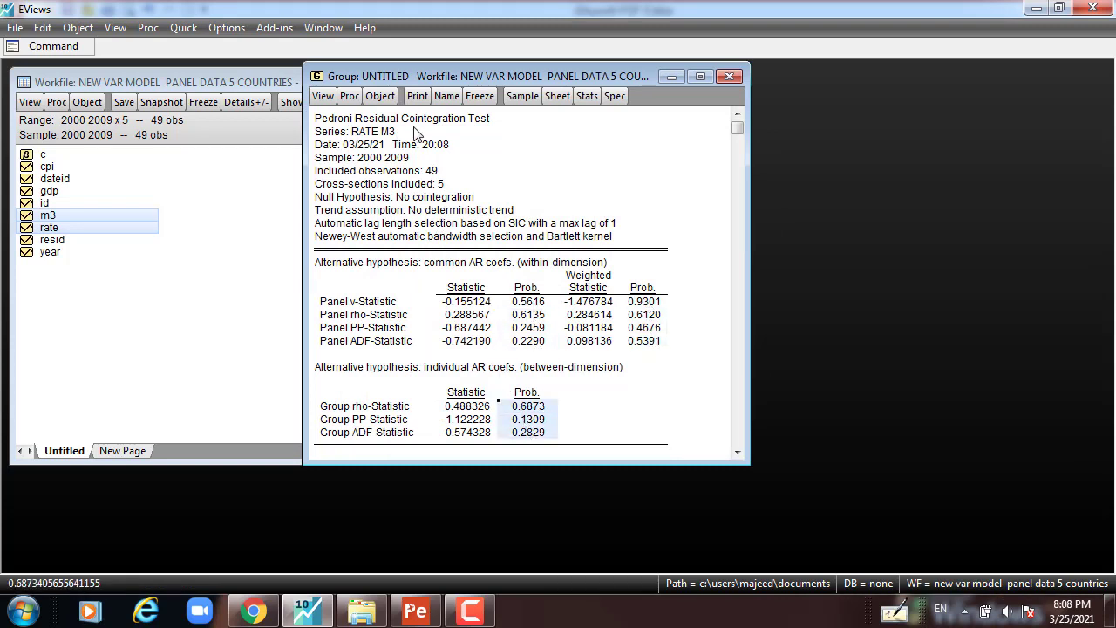
# - Rerun the group's panel cointegration test as Kao (Engle-Granger based) and check the ADF probability
pyautogui.click(324, 97)
pyautogui.moveTo(349, 370)
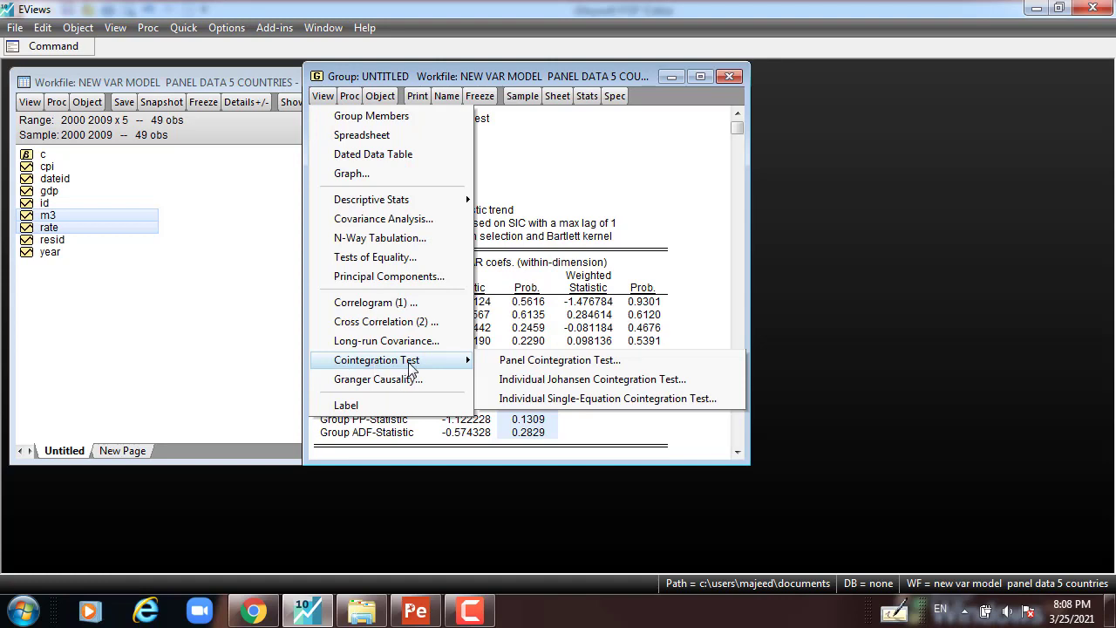
pyautogui.click(523, 361)
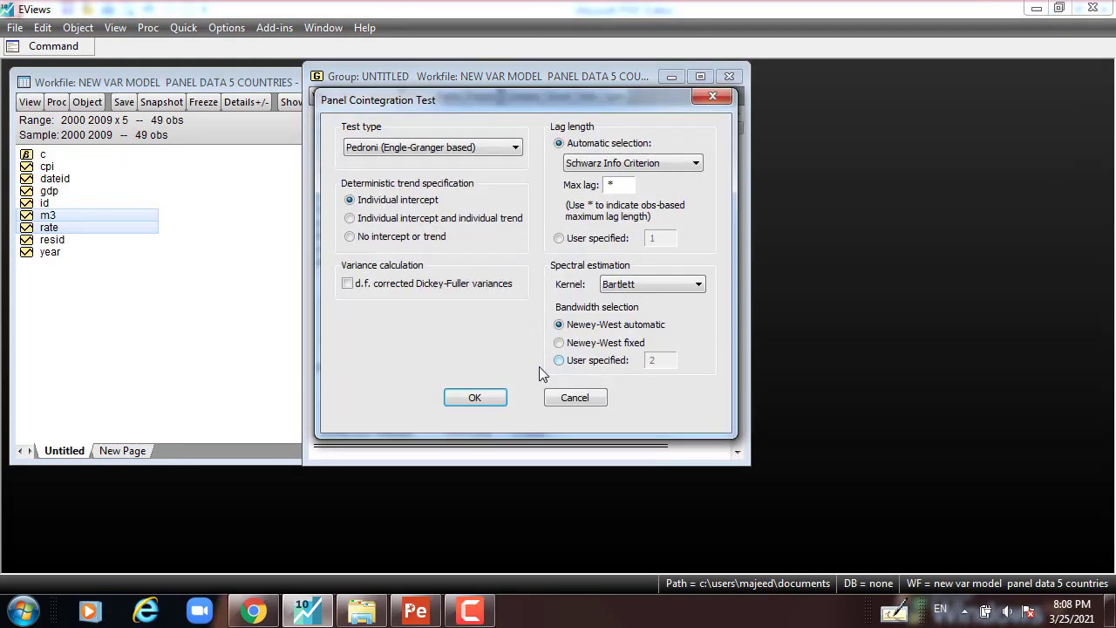
pyautogui.click(516, 147)
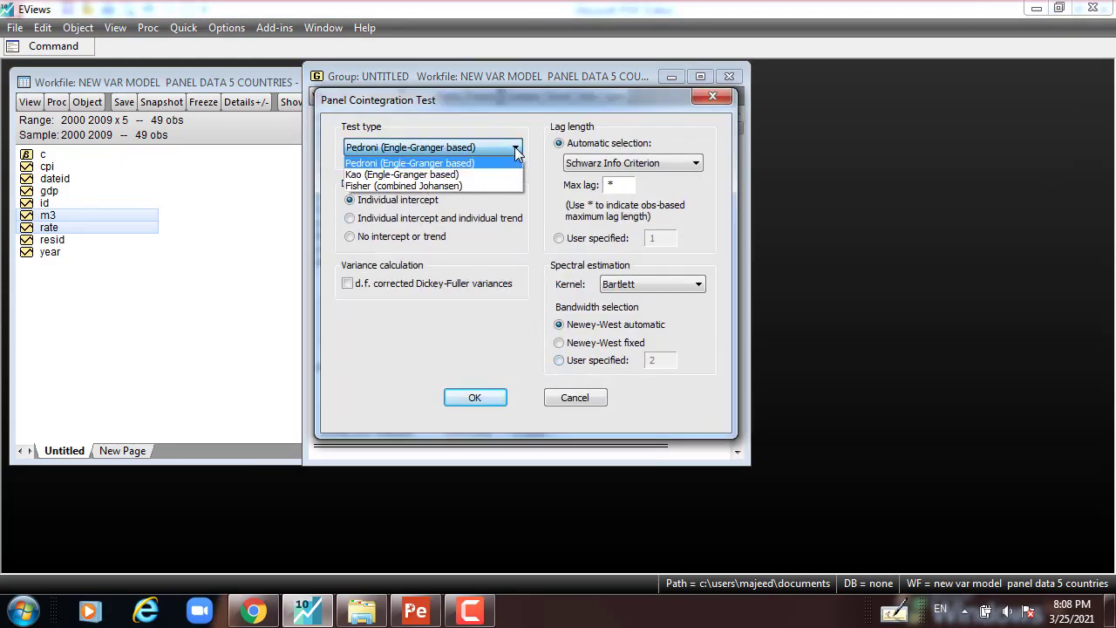
pyautogui.click(460, 172)
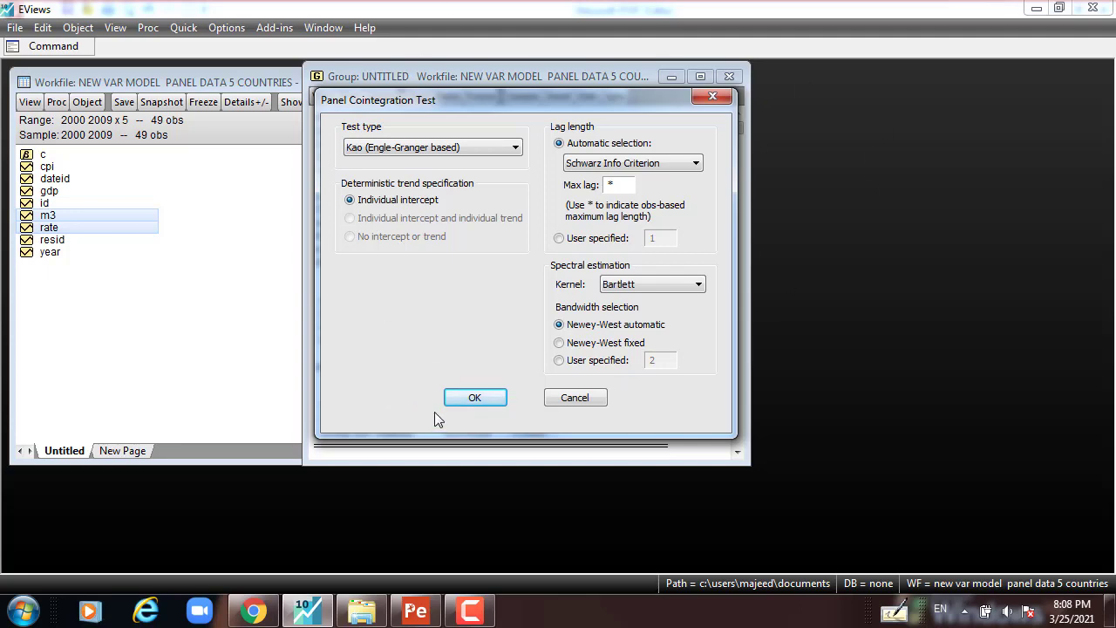
pyautogui.click(460, 402)
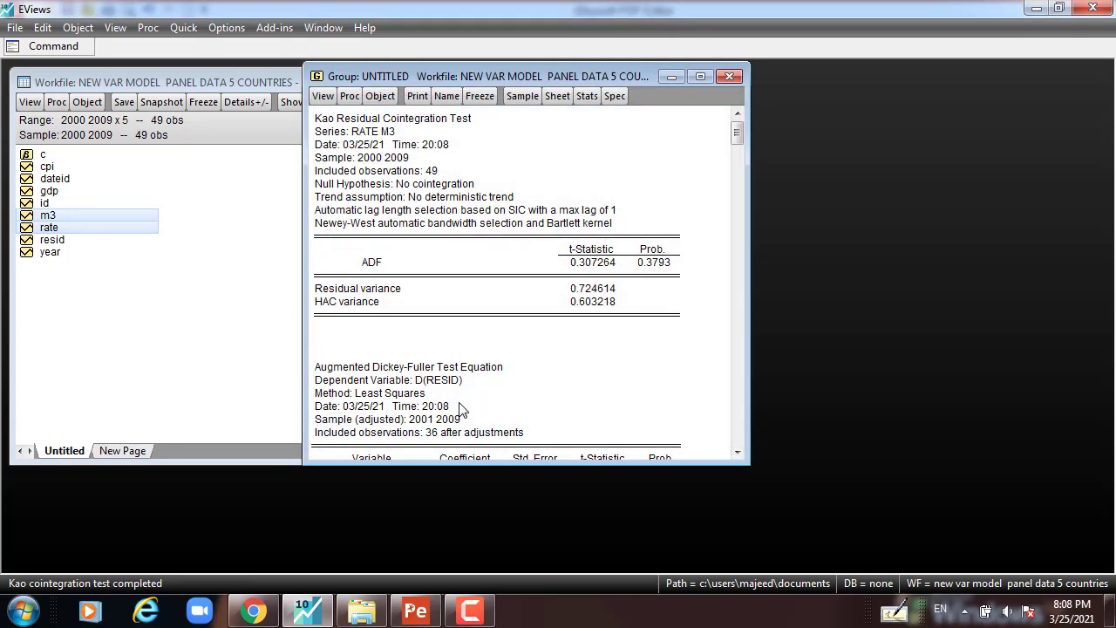
pyautogui.click(654, 263)
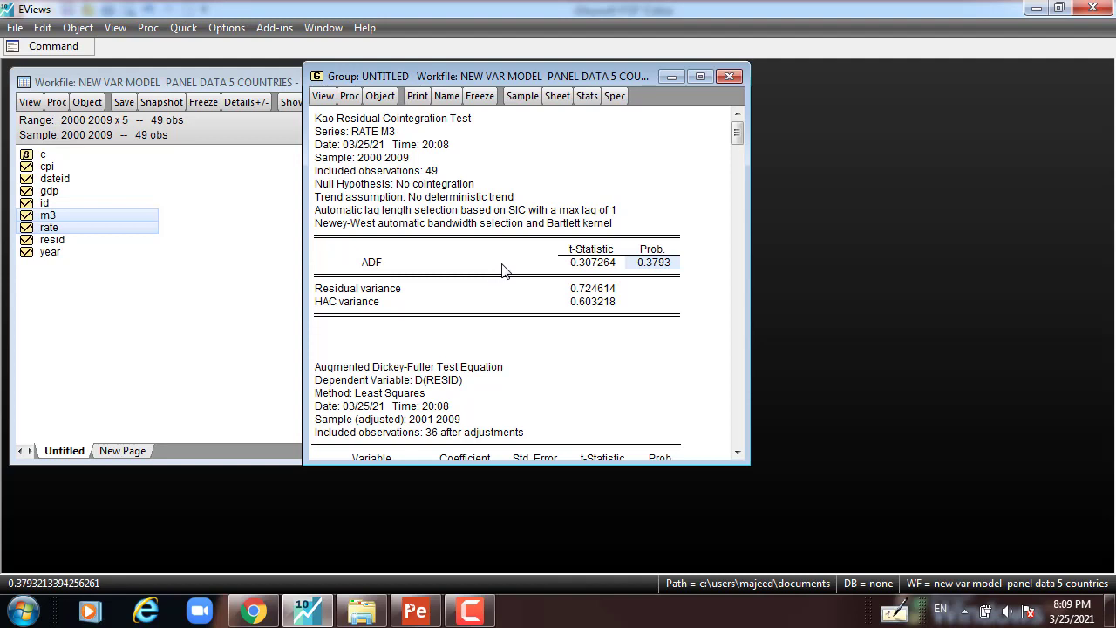
# - Start a new least squares equation estimation specified as rate c rate(-1) rate(-2) m3(-1) m3(-2)
pyautogui.click(195, 29)
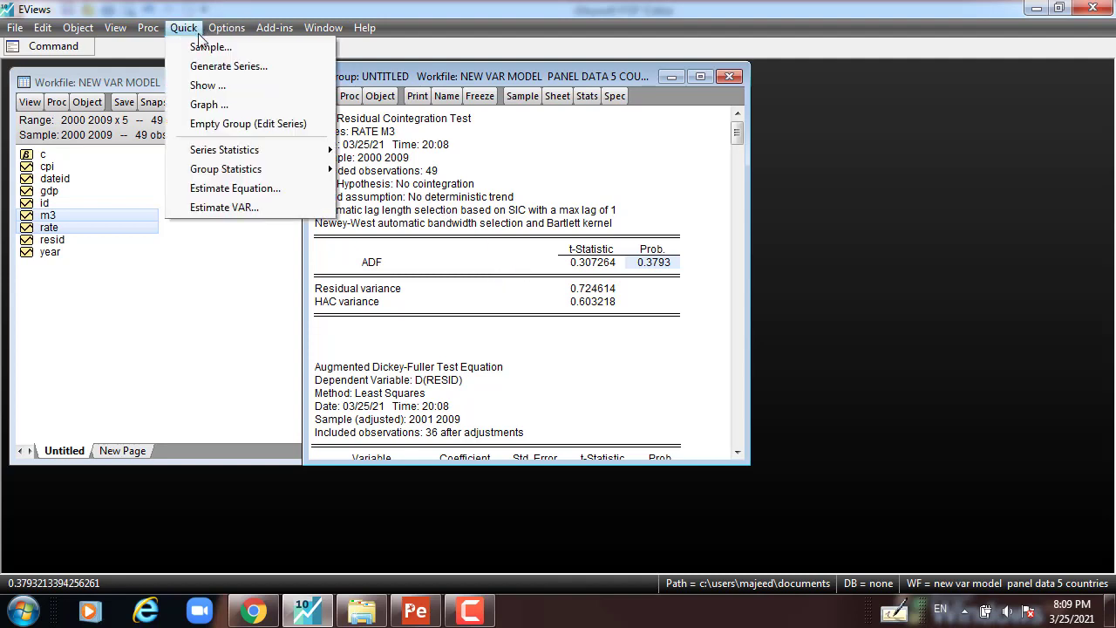
pyautogui.click(224, 189)
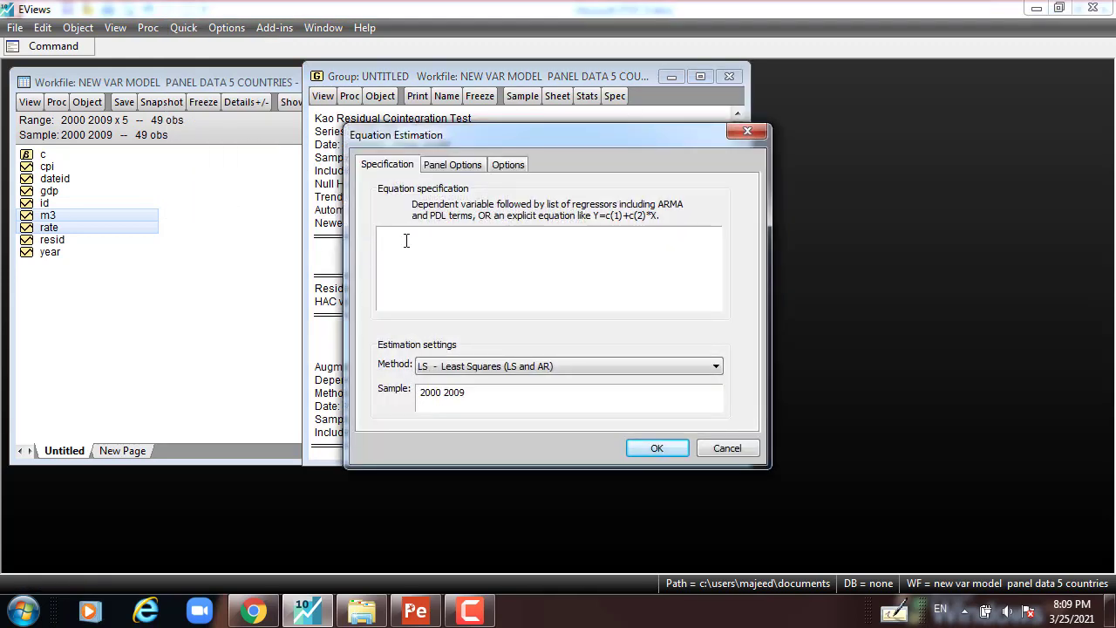
pyautogui.write('rate crate')
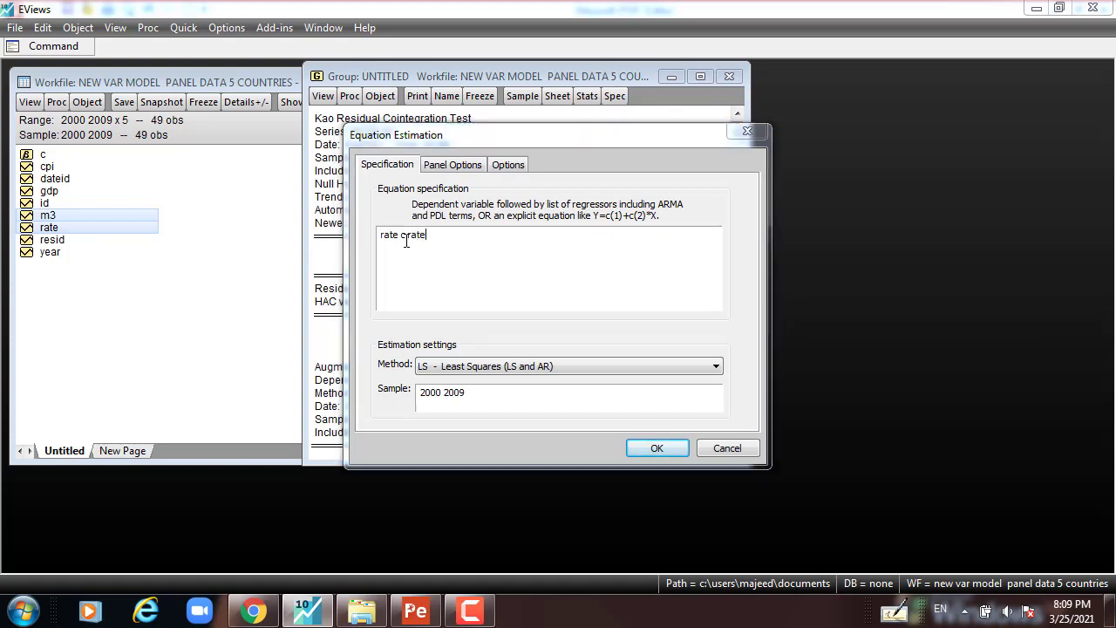
pyautogui.write('(-1)')
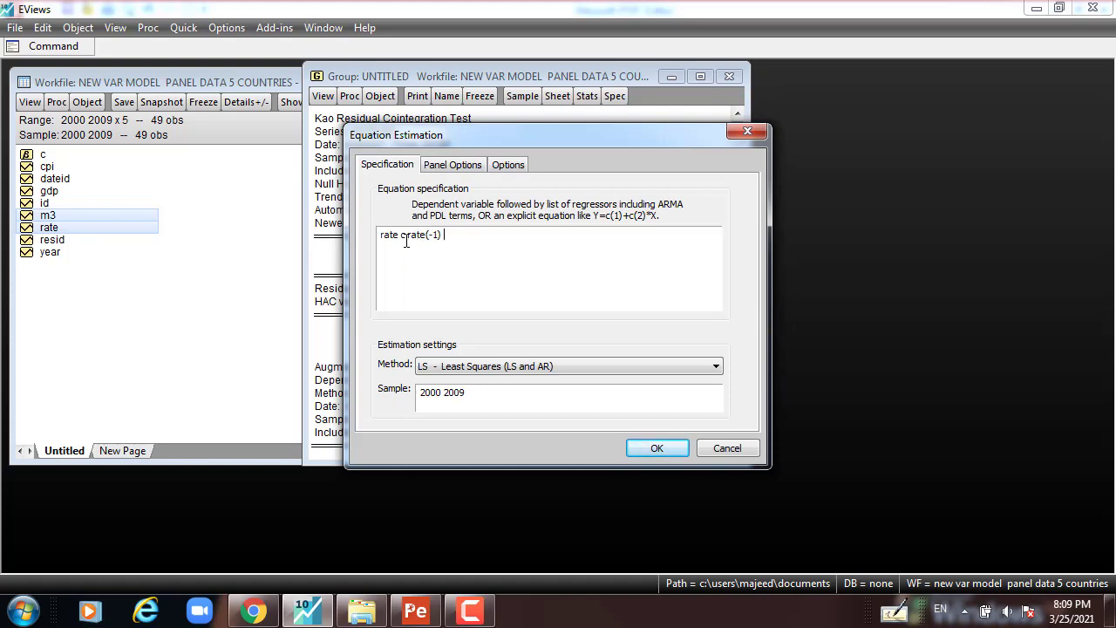
pyautogui.write(' rate(-2) m3(-1) ')
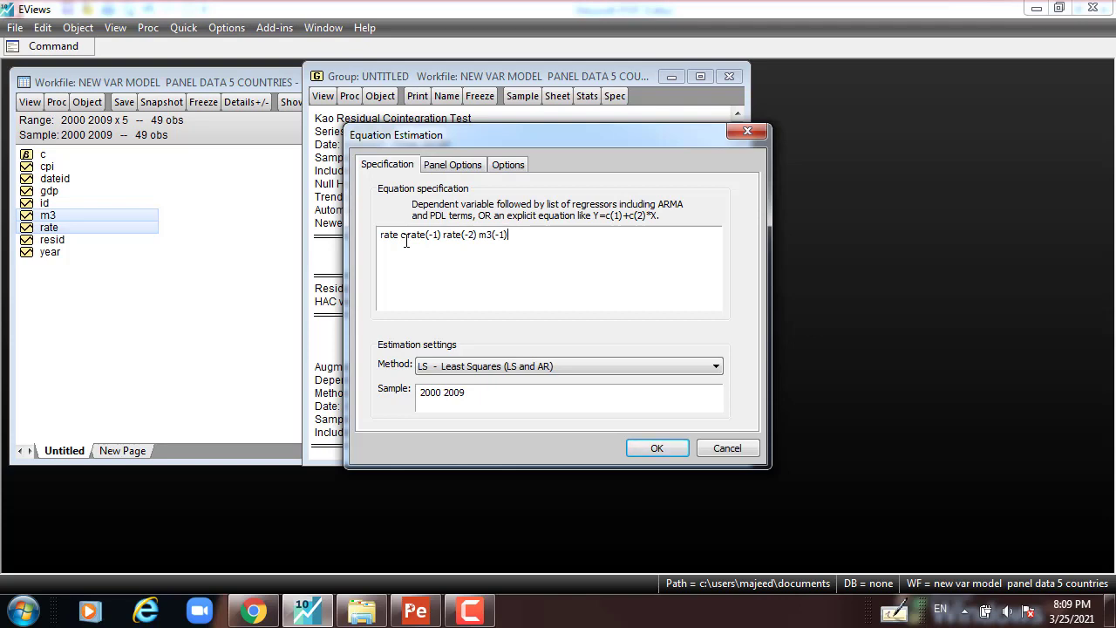
pyautogui.write('m3(-2)')
pyautogui.click(404, 242)
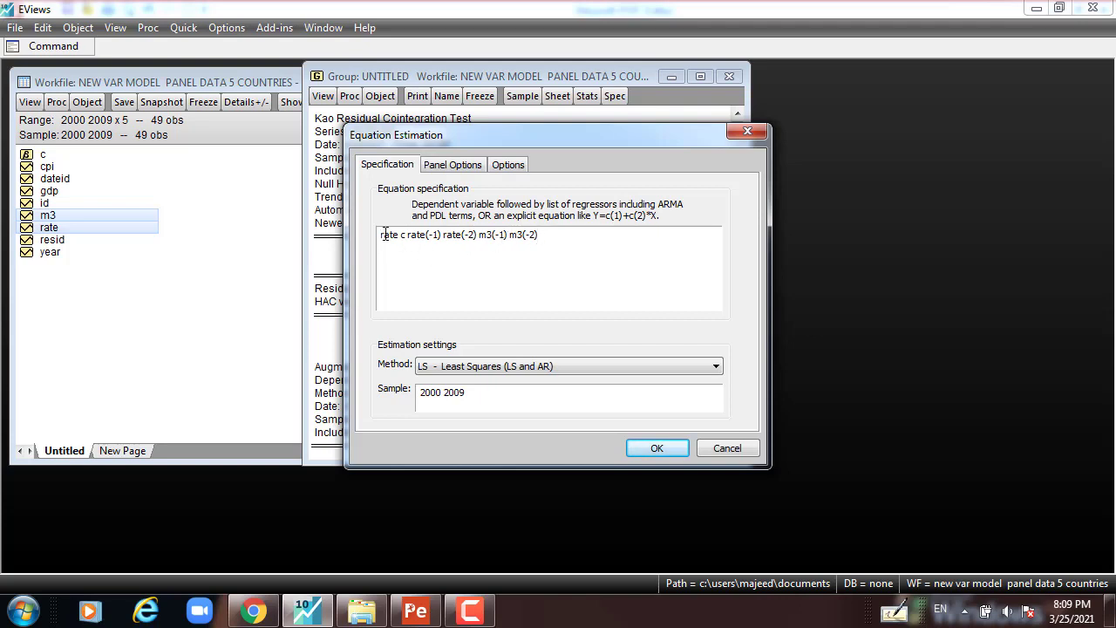
pyautogui.moveTo(385, 238); pyautogui.dragTo(538, 236)
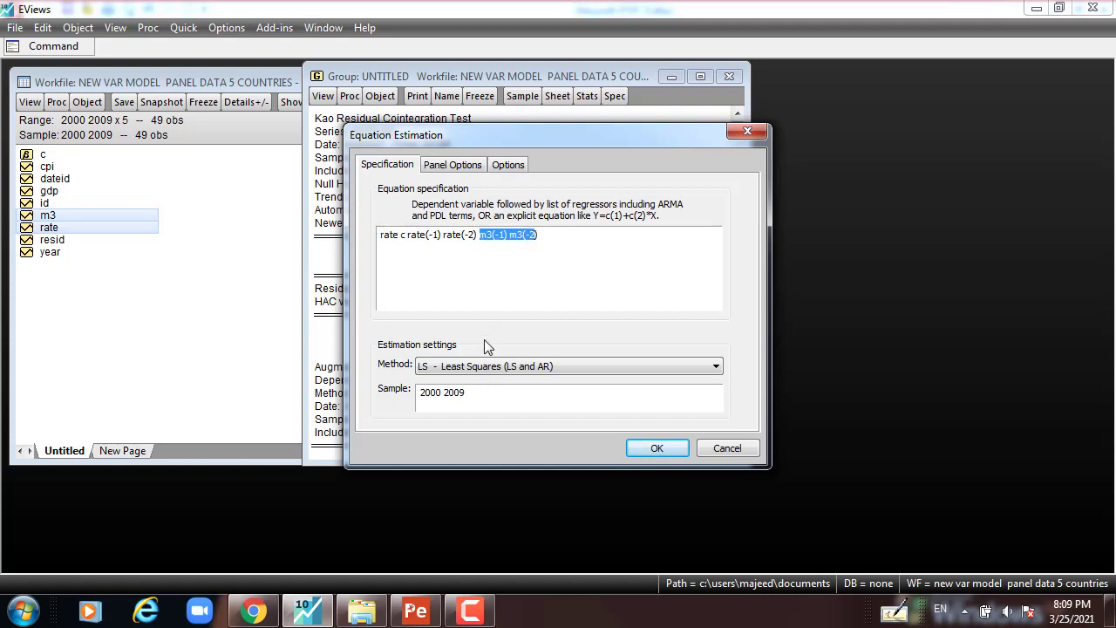
# - Set the cross-section effects to Fixed, leave the period effects at None, and estimate the rate equation
pyautogui.click(435, 169)
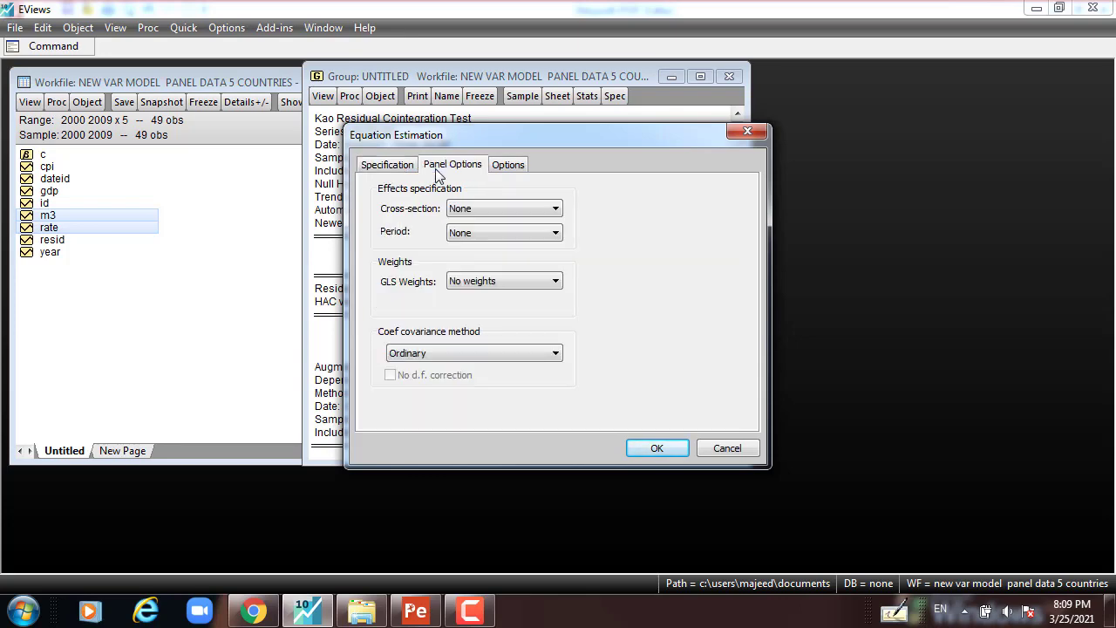
pyautogui.click(467, 209)
pyautogui.click(471, 233)
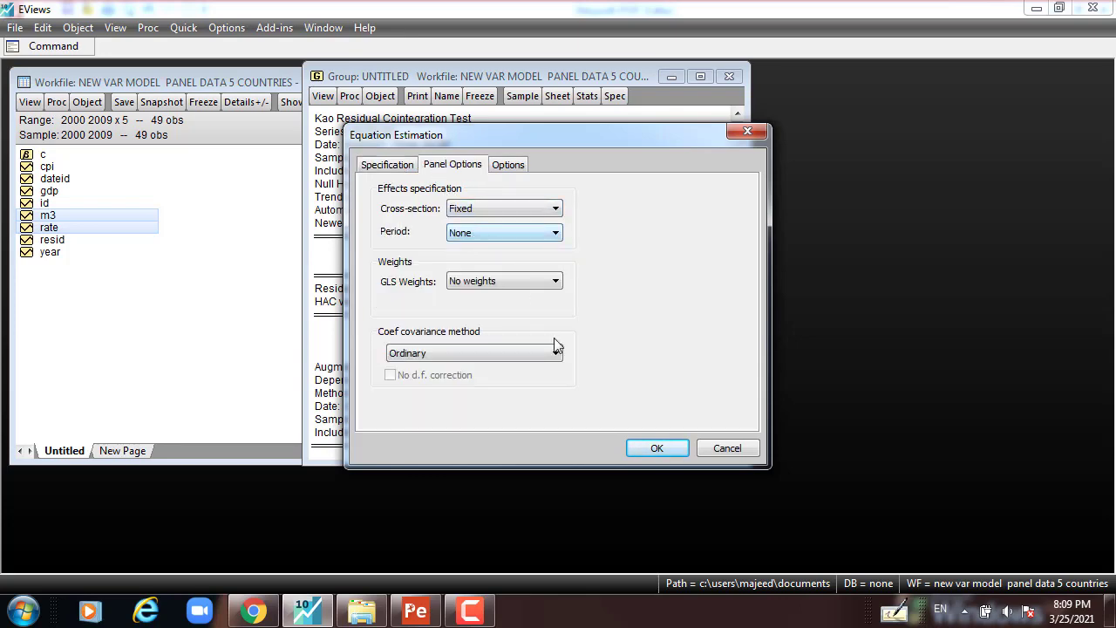
pyautogui.click(638, 452)
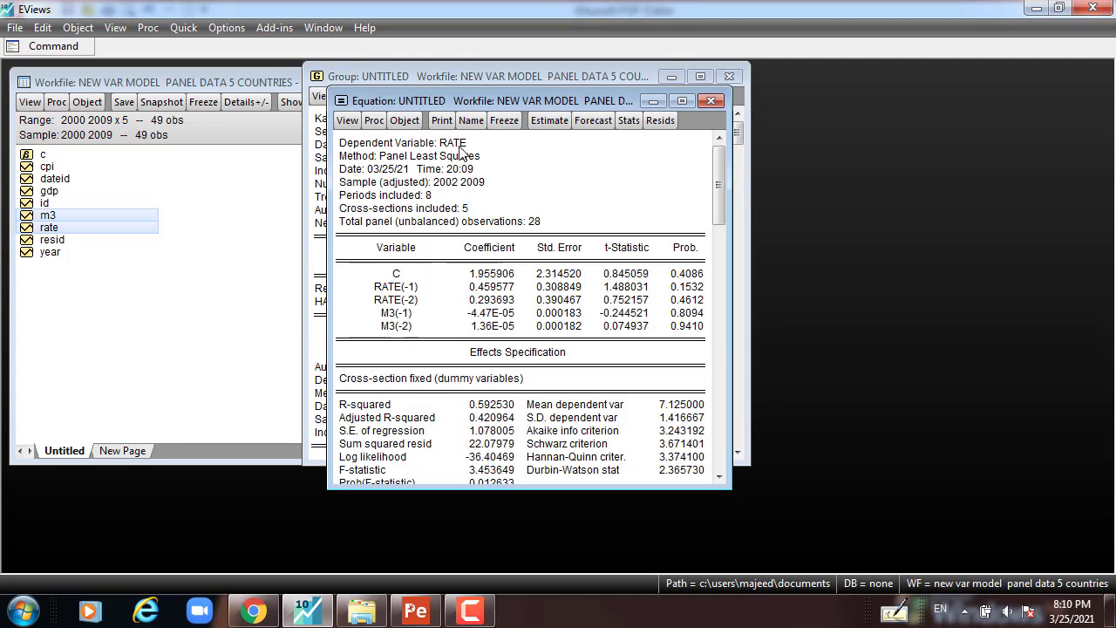
# - Re-estimate the rate equation with Random cross-section effects and no period effects
pyautogui.click(551, 120)
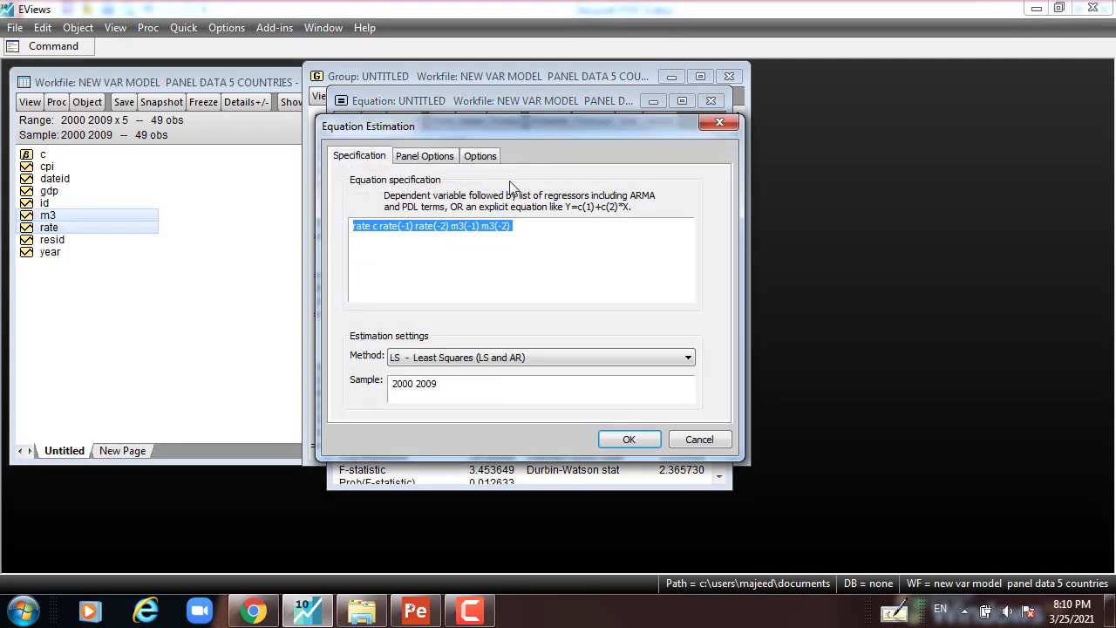
pyautogui.click(419, 155)
pyautogui.click(451, 200)
pyautogui.click(454, 236)
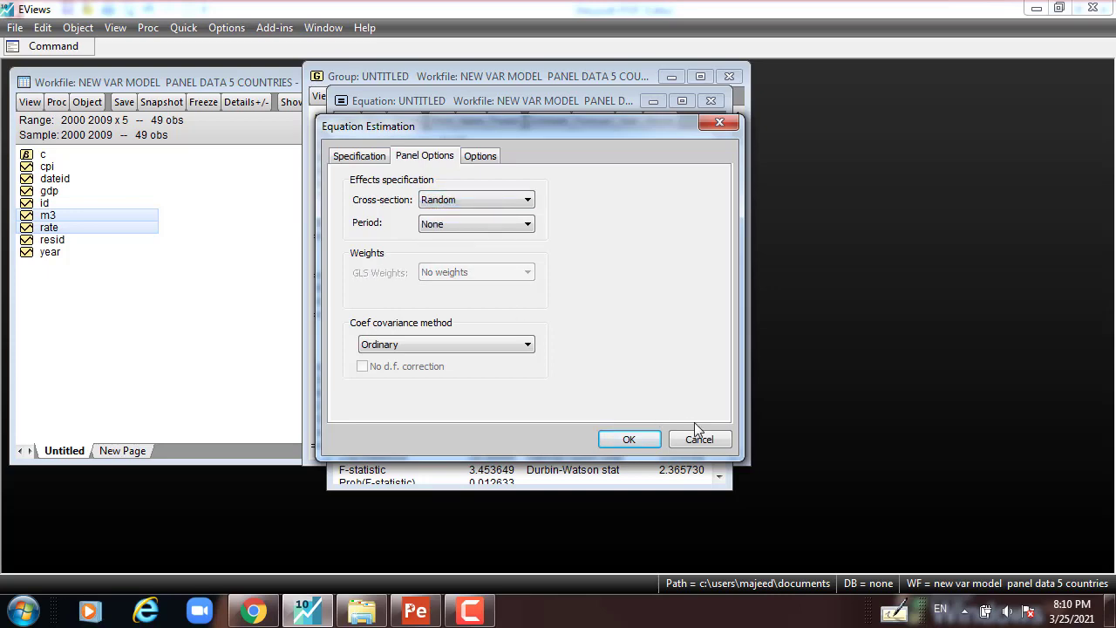
pyautogui.click(628, 439)
# - Examine the random-effects output's regressors, dependent variable and the M3(-1) and M3(-2) terms
pyautogui.moveTo(404, 290); pyautogui.dragTo(403, 346)
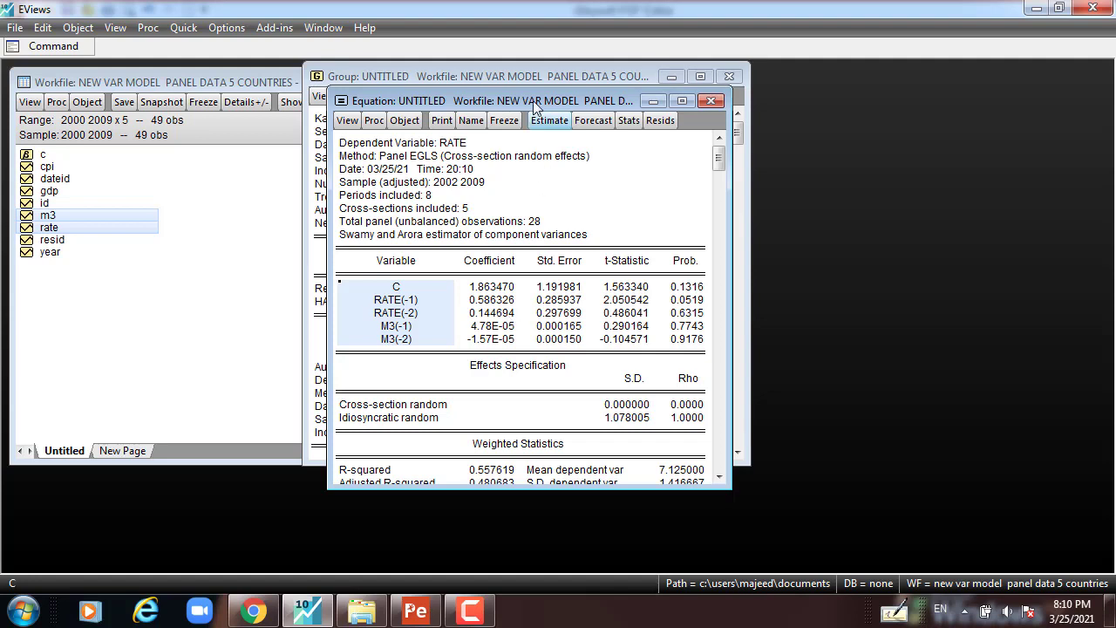
pyautogui.click(445, 145)
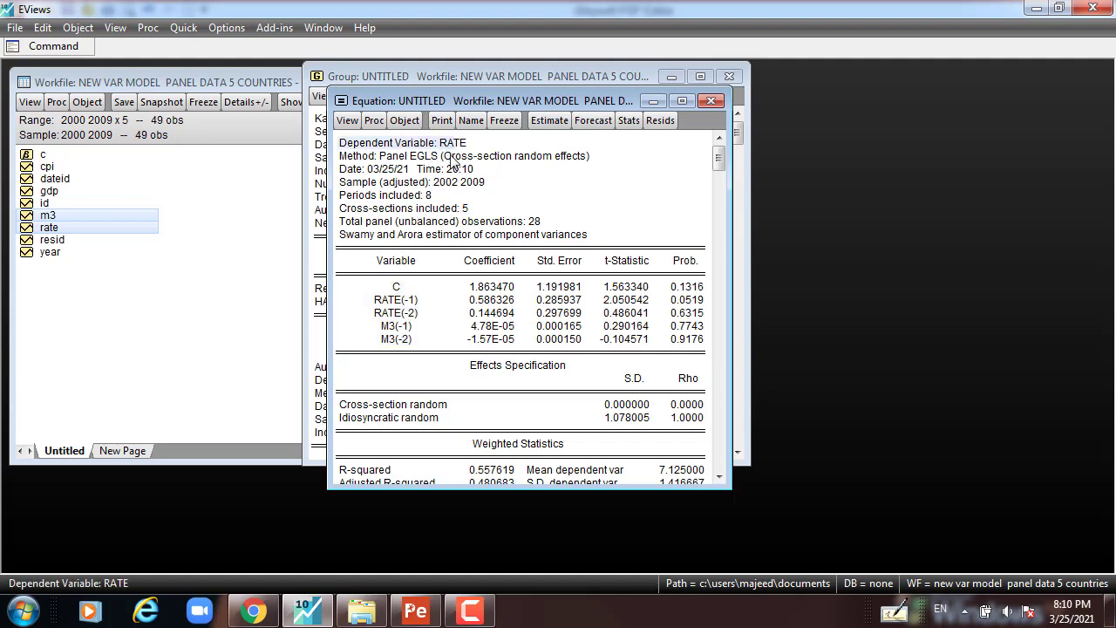
pyautogui.click(394, 327)
pyautogui.click(390, 367)
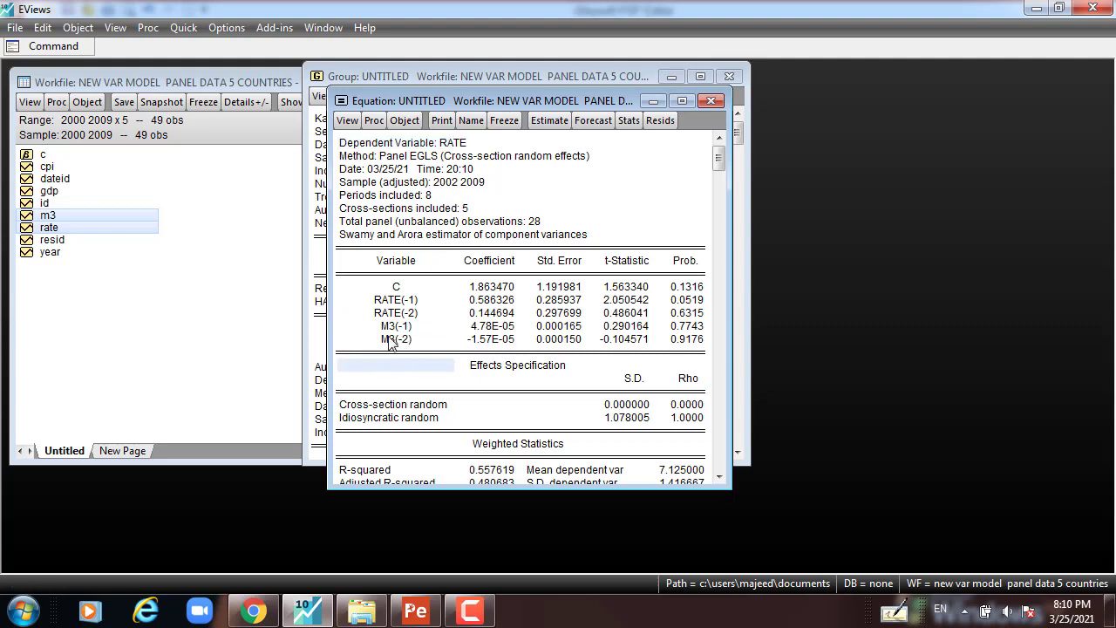
pyautogui.click(392, 340)
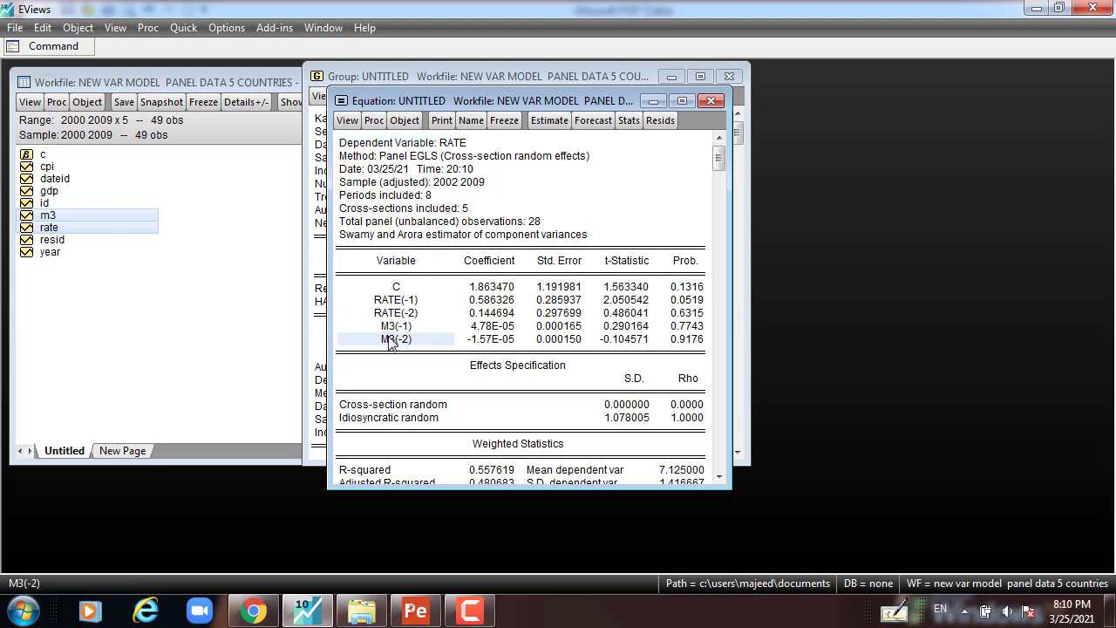
# - Run the Correlated Random Effects - Hausman Test on the rate equation and check the cross-section random probability
pyautogui.click(347, 119)
pyautogui.moveTo(488, 301)
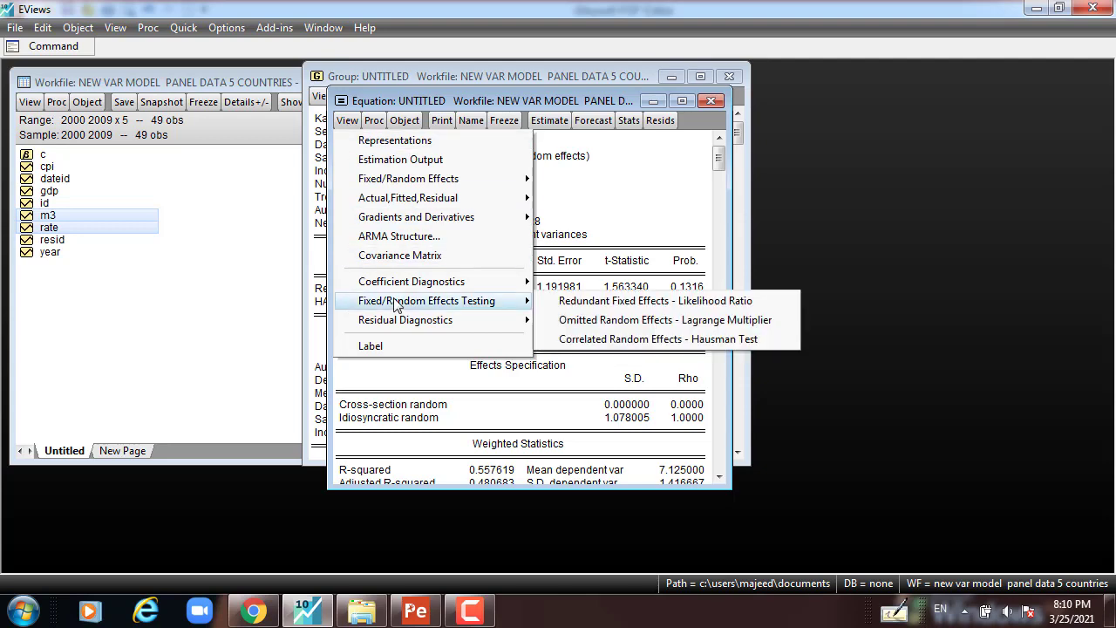
pyautogui.click(641, 339)
pyautogui.click(699, 222)
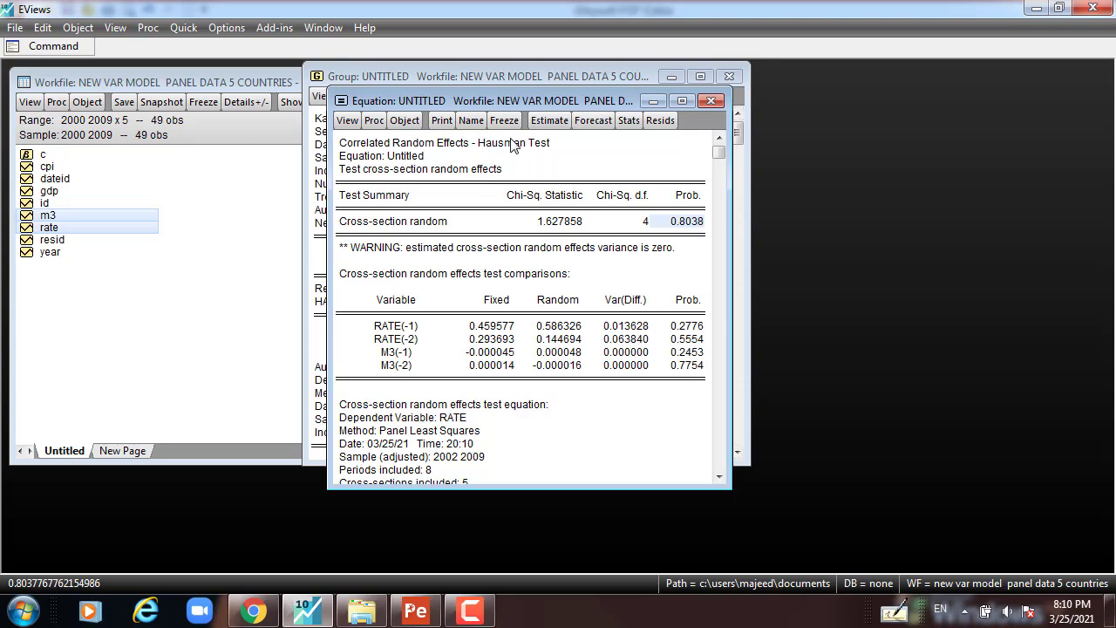
# - Estimate the rate equation again, keeping the cross-section effects at Random, to return to its estimation output
pyautogui.click(550, 120)
pyautogui.click(422, 157)
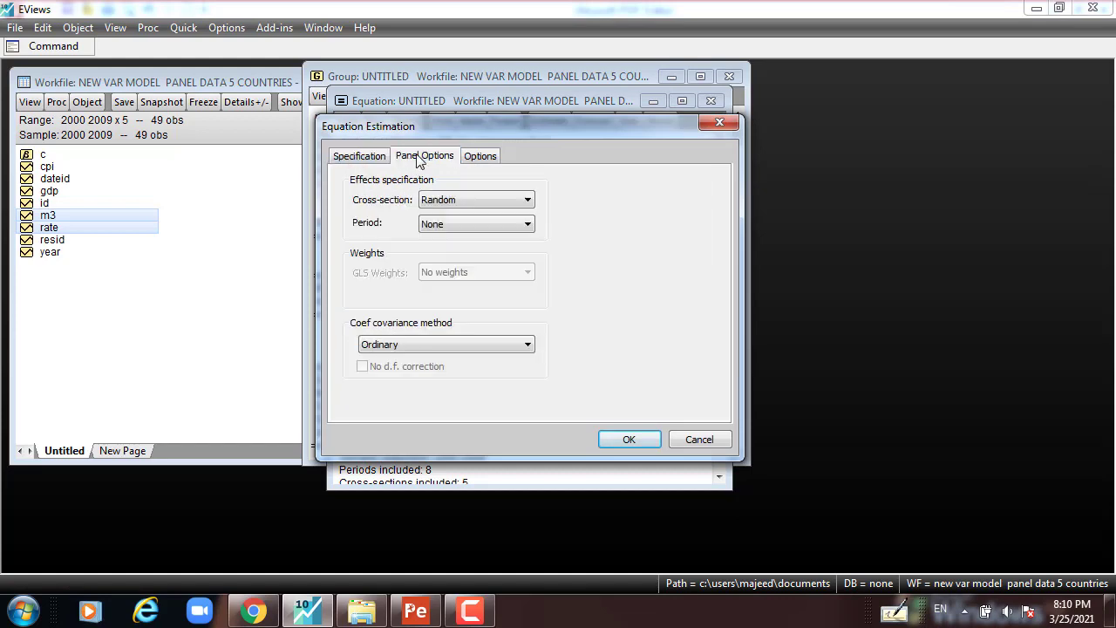
pyautogui.click(627, 439)
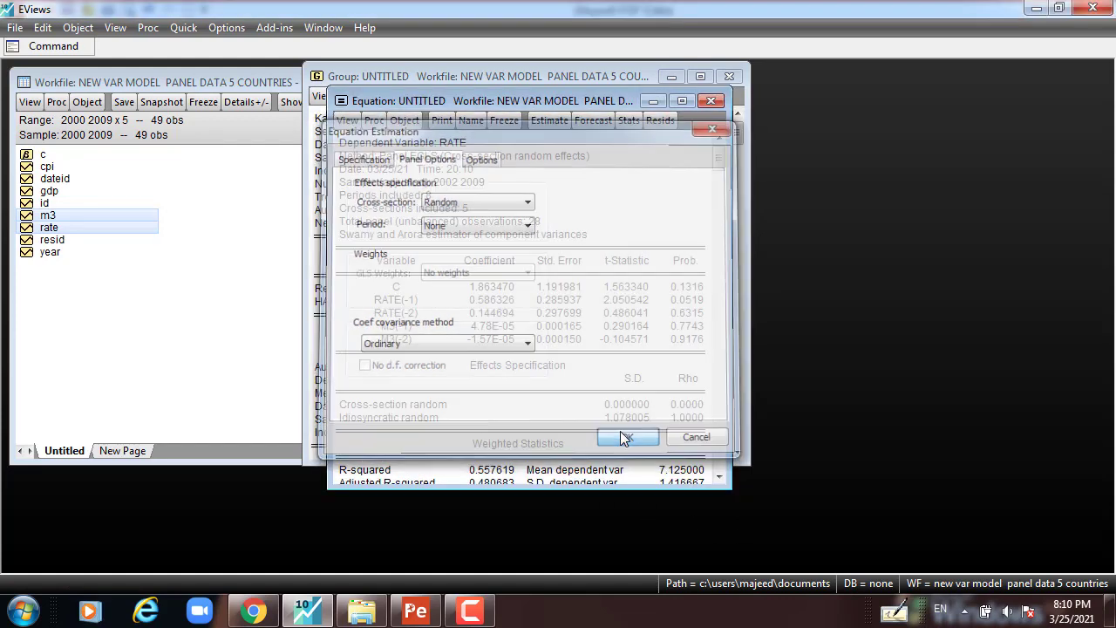
# - Highlight the two lagged M3 terms and the dependent variable line in the random-effects output of the rate equation
pyautogui.moveTo(403, 327); pyautogui.dragTo(404, 345)
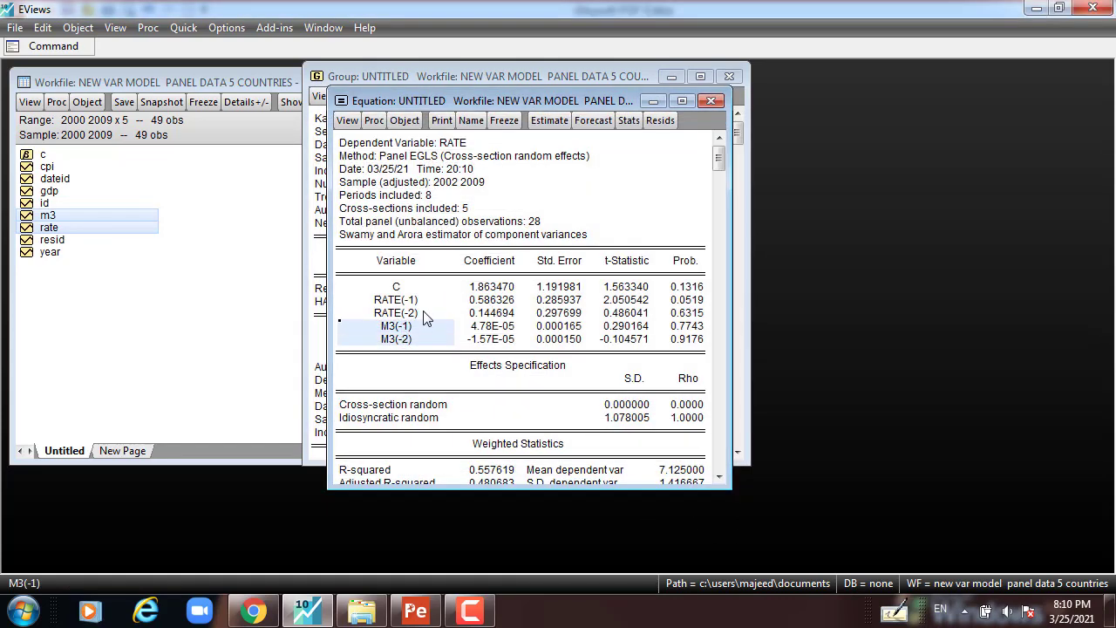
pyautogui.click(348, 120)
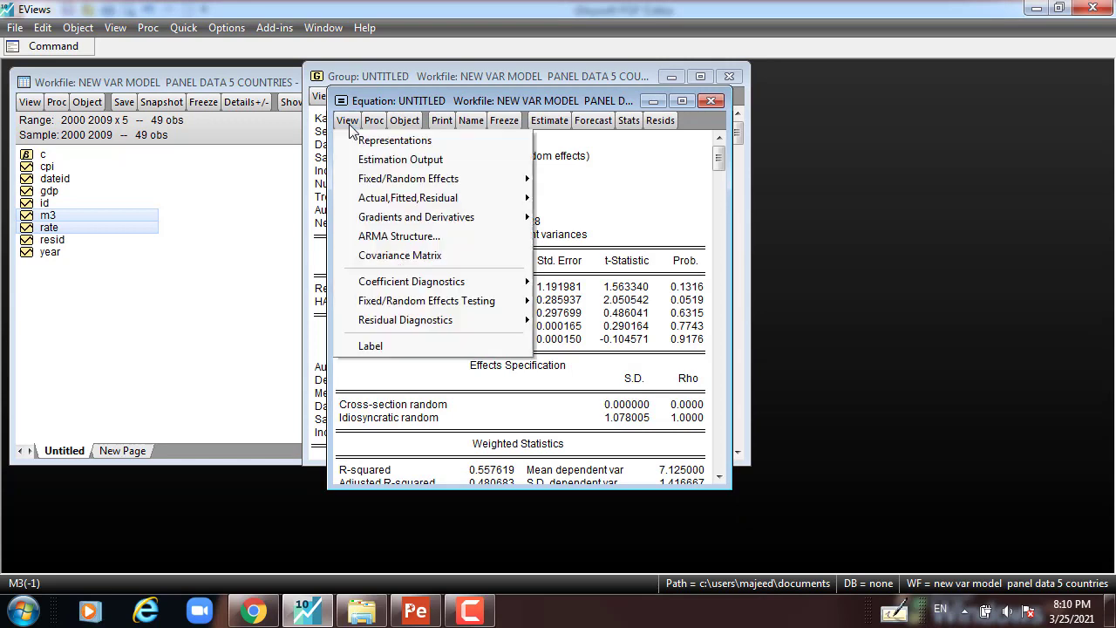
pyautogui.click(569, 172)
pyautogui.moveTo(402, 326); pyautogui.dragTo(401, 340)
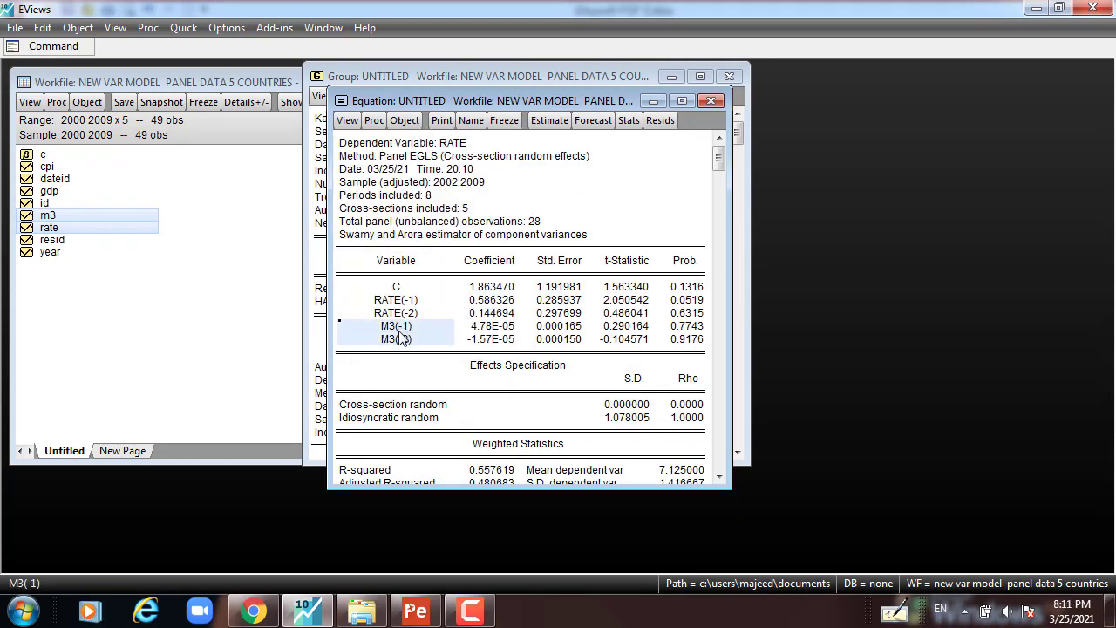
pyautogui.click(461, 145)
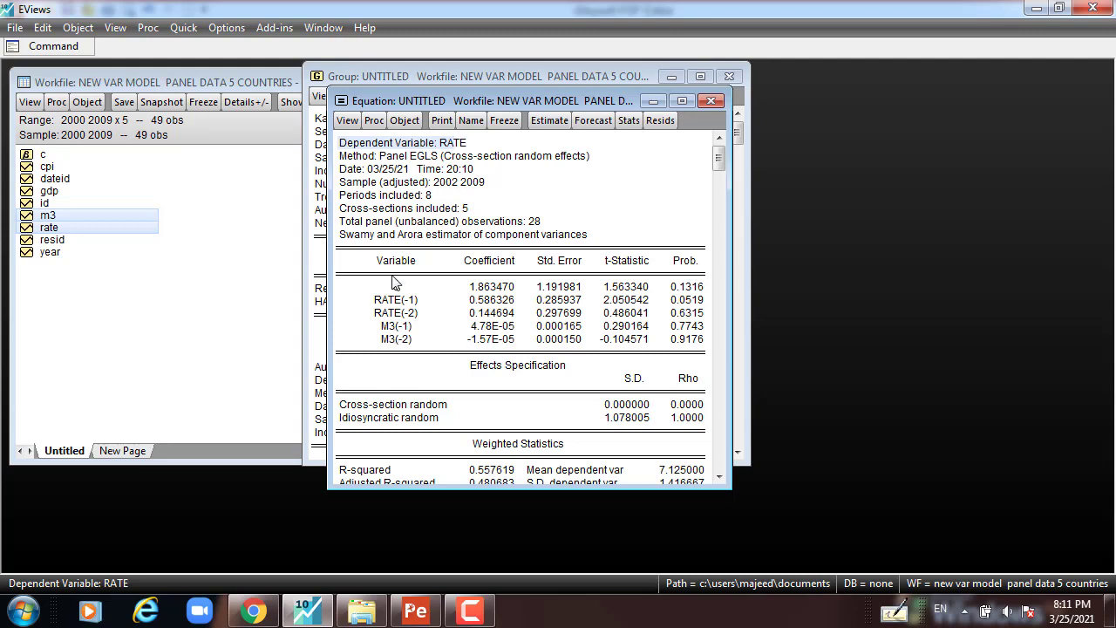
# - Run a Wald coefficient restrictions test on the rate equation with the restriction c(4)=c(5)=0
pyautogui.click(347, 120)
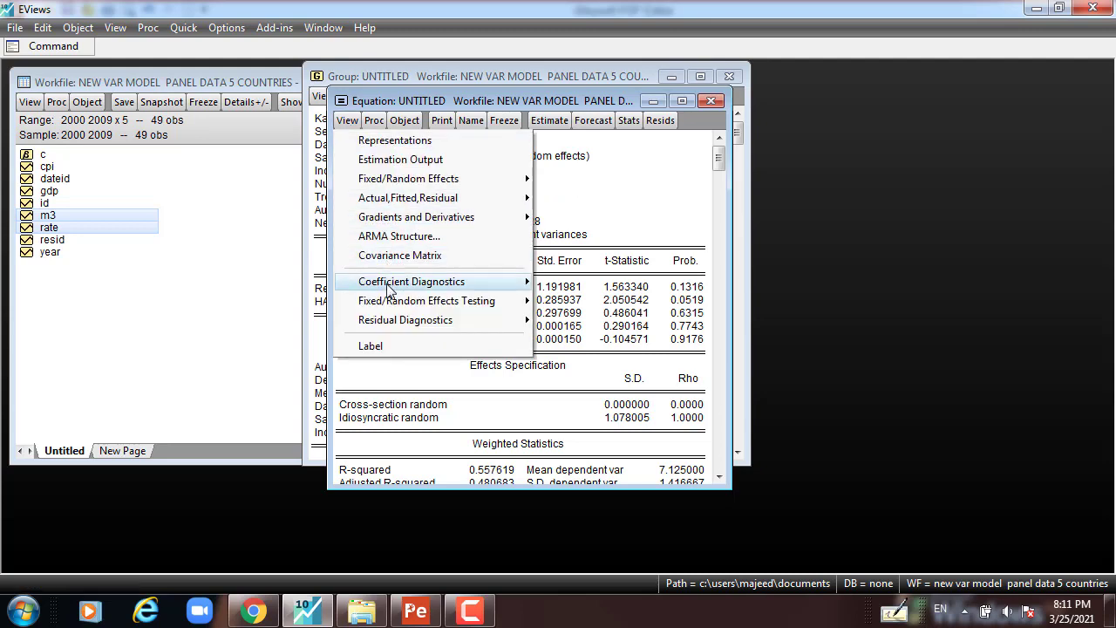
pyautogui.moveTo(389, 288)
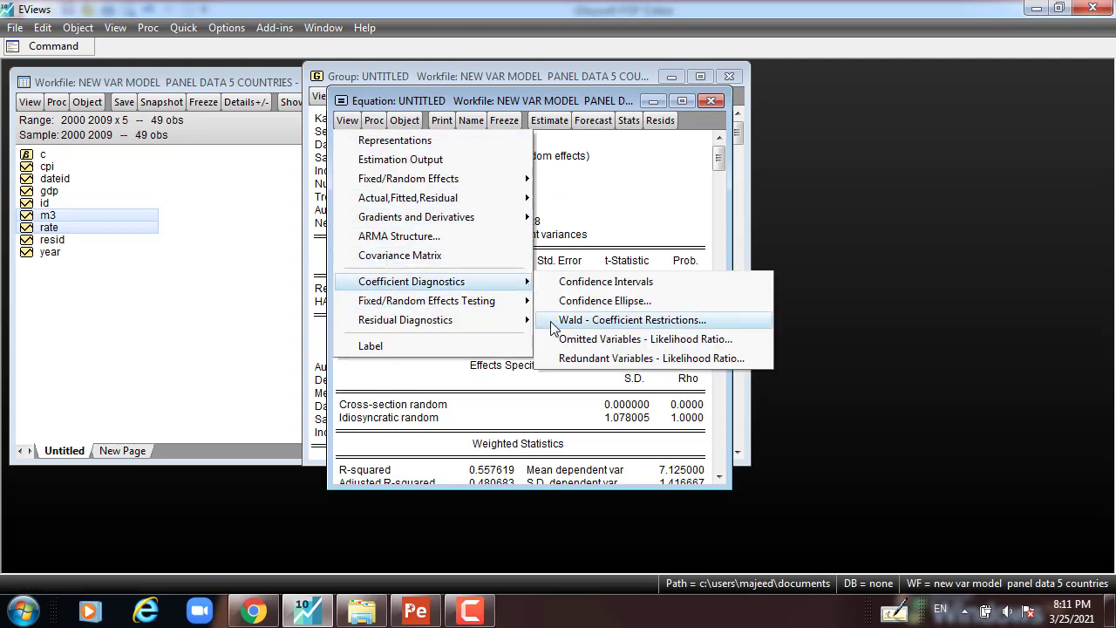
pyautogui.click(589, 323)
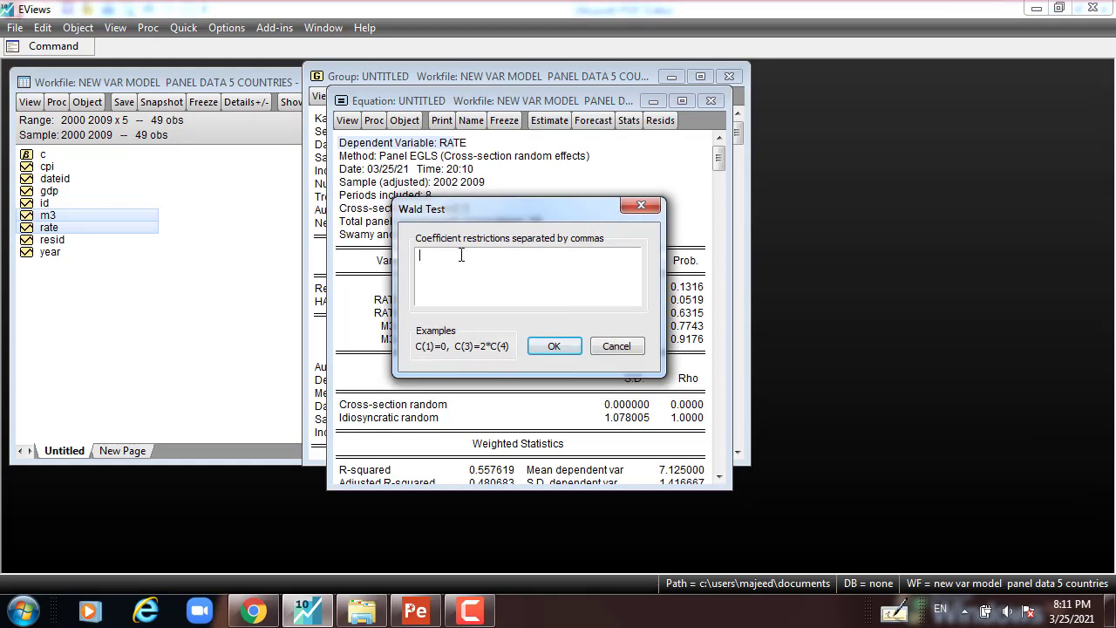
pyautogui.write('c(4)=c(5)=0')
pyautogui.moveTo(484, 261); pyautogui.dragTo(372, 259)
pyautogui.moveTo(489, 210); pyautogui.dragTo(563, 210)
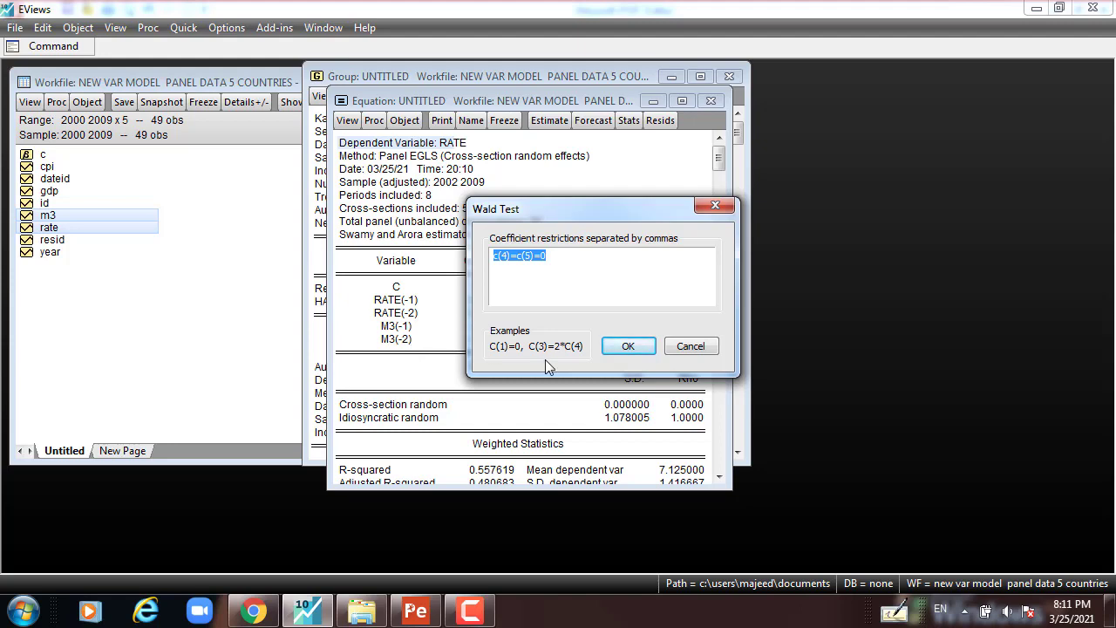
pyautogui.click(630, 349)
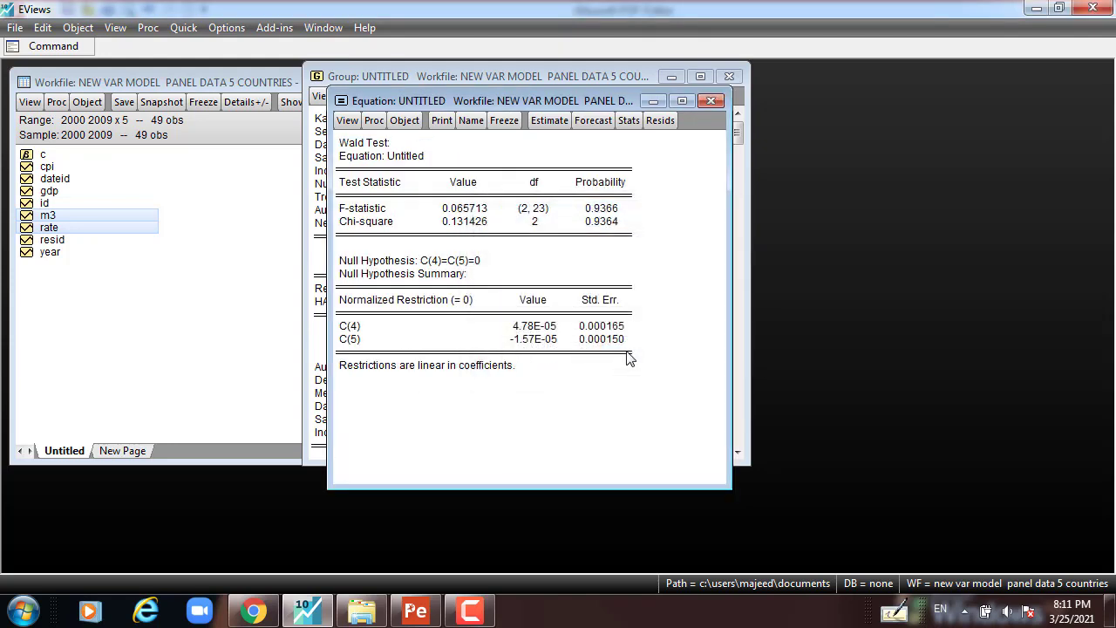
# - Check the F-statistic probability in the Wald test output and reposition the equation window
pyautogui.click(600, 210)
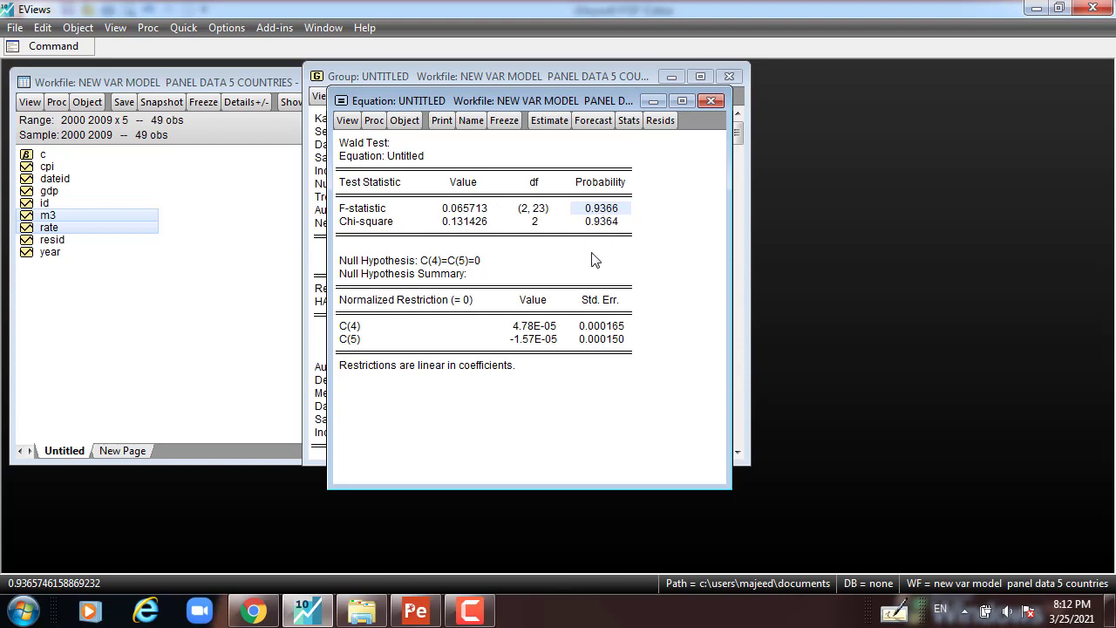
pyautogui.moveTo(456, 102)
pyautogui.mouseDown()
pyautogui.moveTo(582, 100)
pyautogui.moveTo(462, 107)
pyautogui.mouseUp()
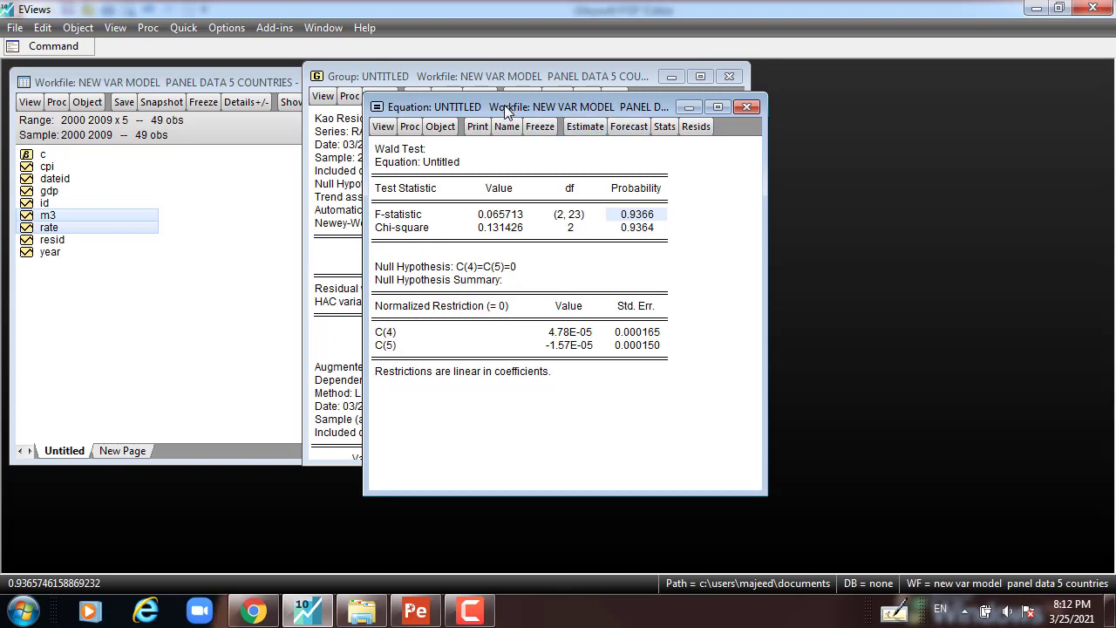
pyautogui.moveTo(504, 104); pyautogui.dragTo(503, 83)
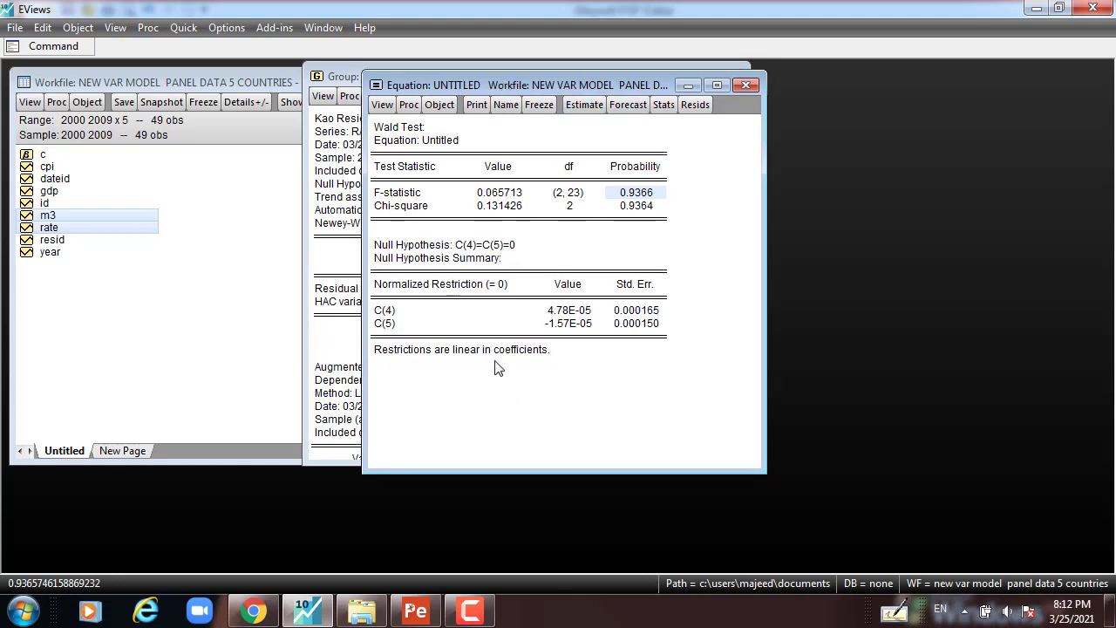